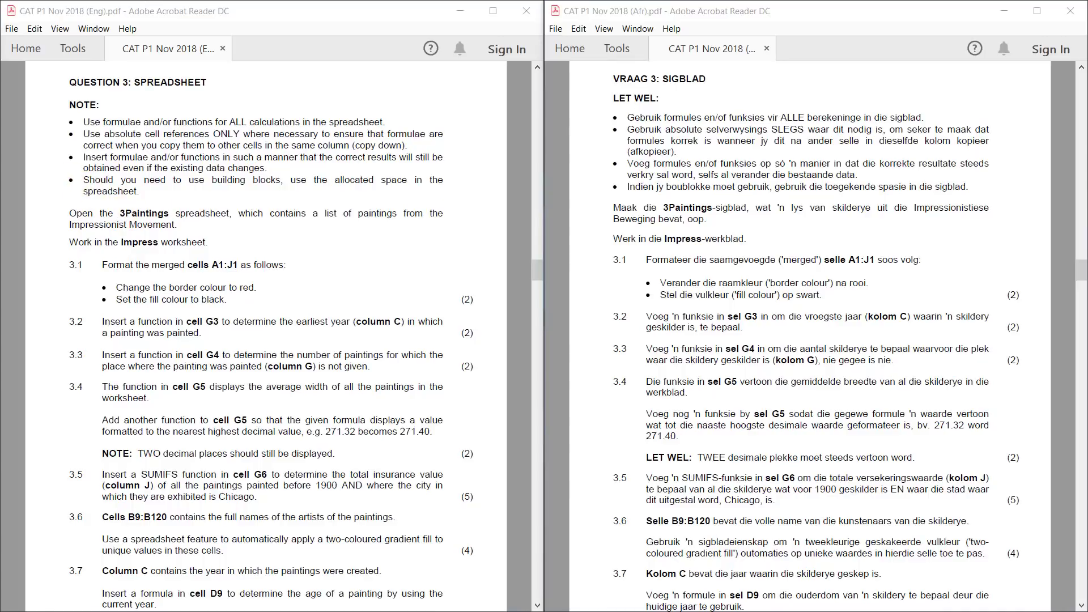
# Step: Open the 3Paintings workbook from the CAT P1 November 2018_MSOffice_DATA folder and maximise its window
pyautogui.hotkey('alt', 'Tab')
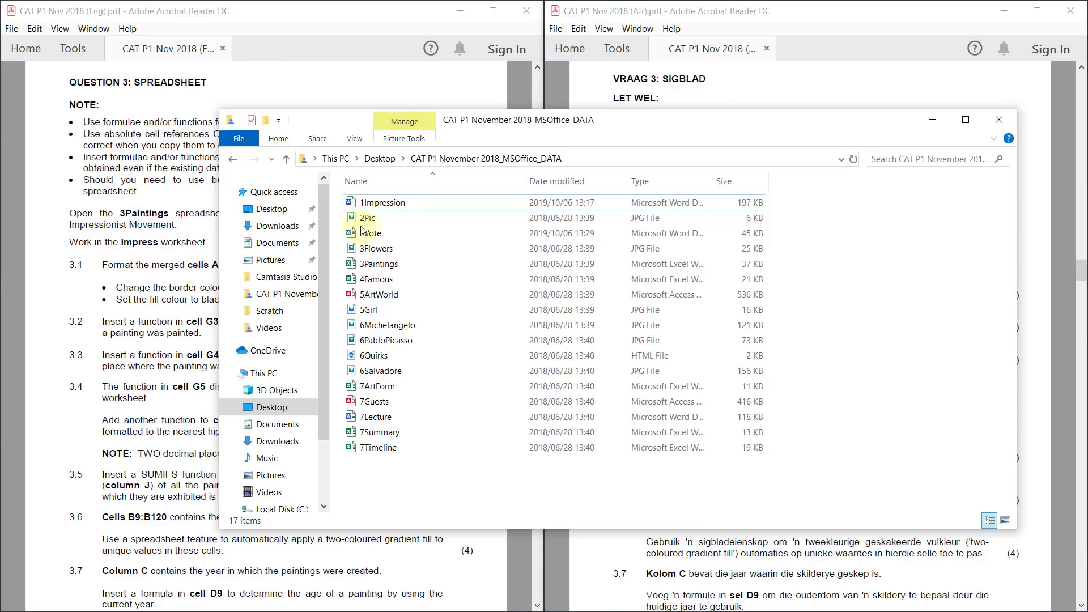
pyautogui.doubleClick(373, 266)
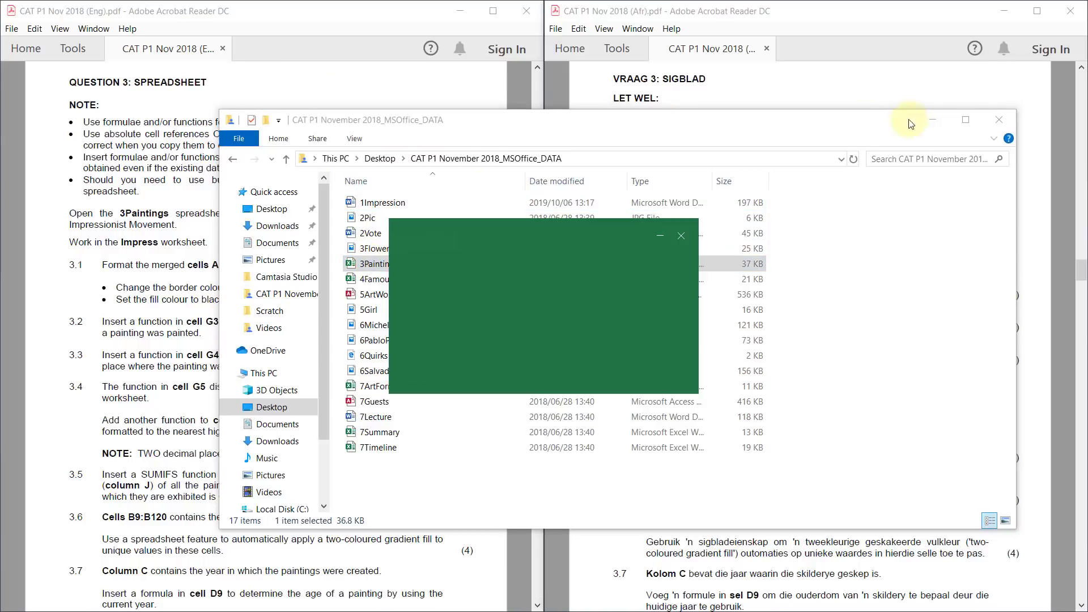
pyautogui.click(933, 124)
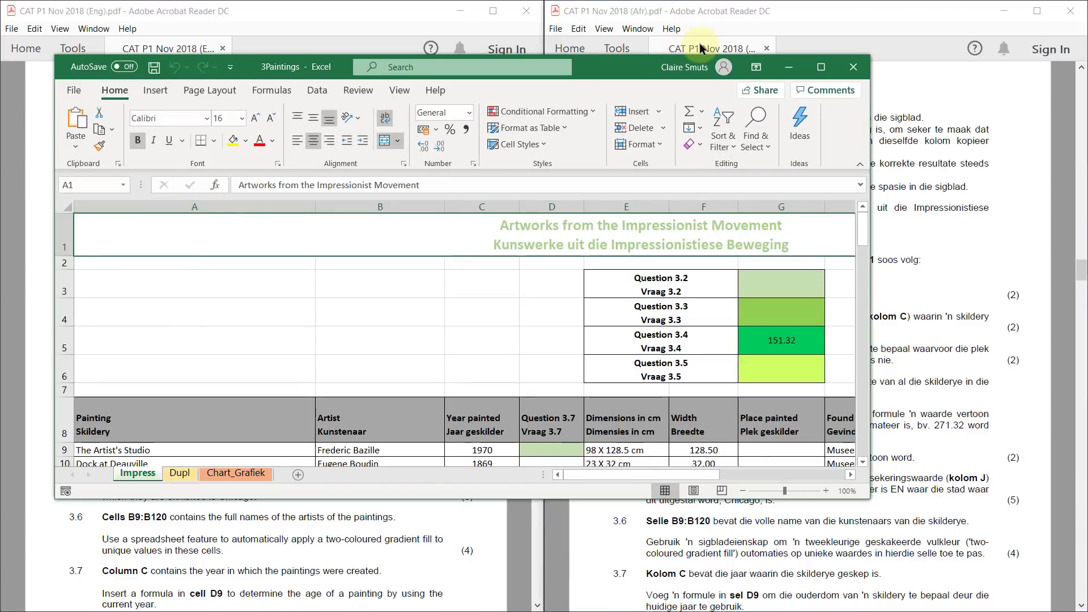
pyautogui.moveTo(610, 59); pyautogui.dragTo(1087, 215)
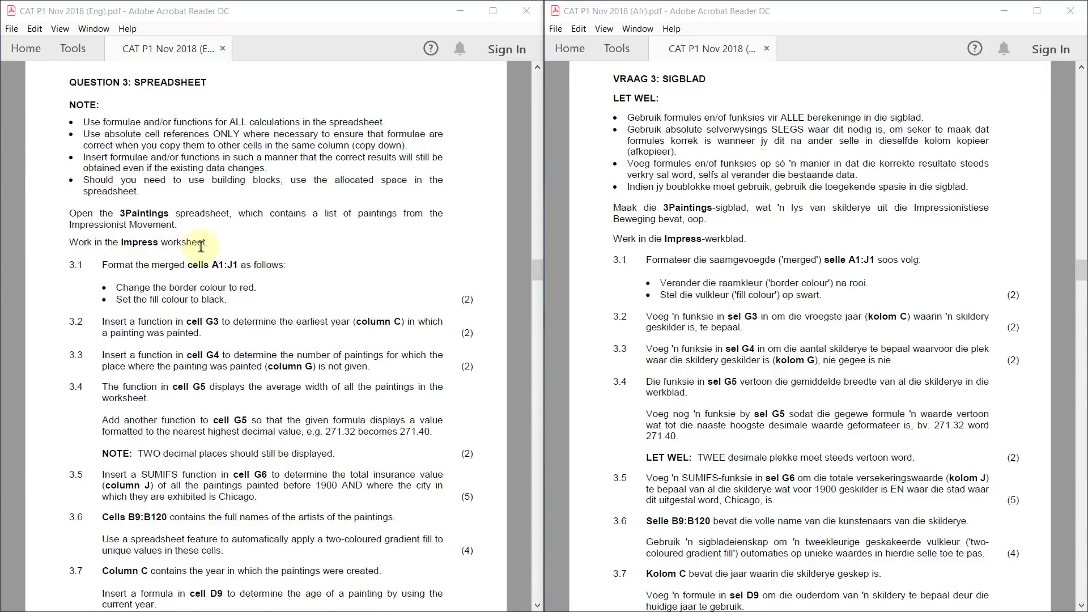
pyautogui.moveTo(689, 611); pyautogui.dragTo(688, 1)
# Step: Examine the building-blocks area in columns L to P of the Impress worksheet, and question 3.1 in the exam paper
pyautogui.moveTo(787, 587); pyautogui.dragTo(899, 588)
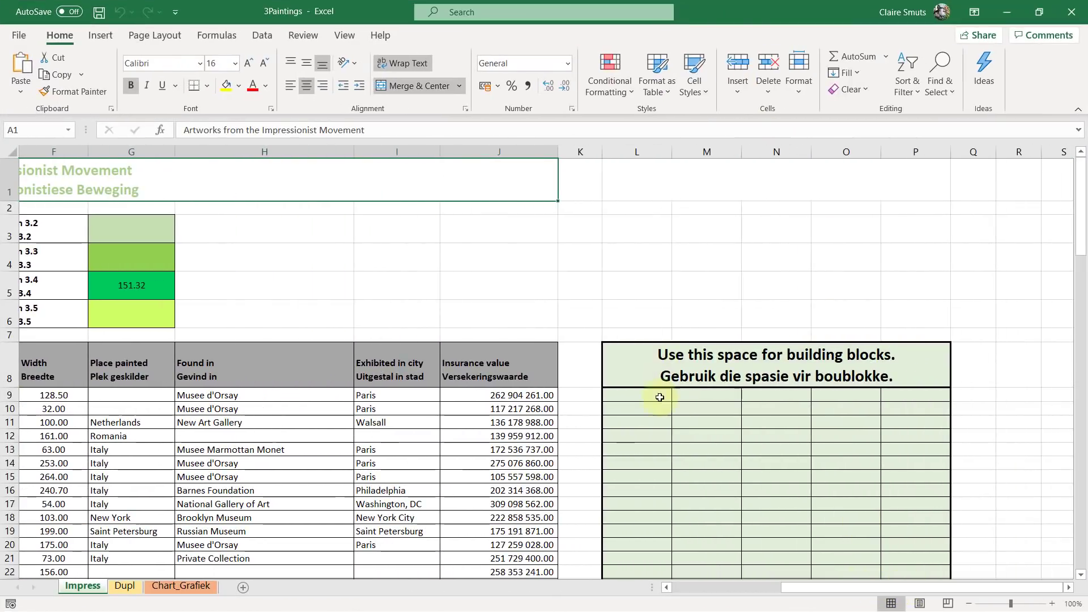
pyautogui.click(638, 377)
pyautogui.click(845, 393)
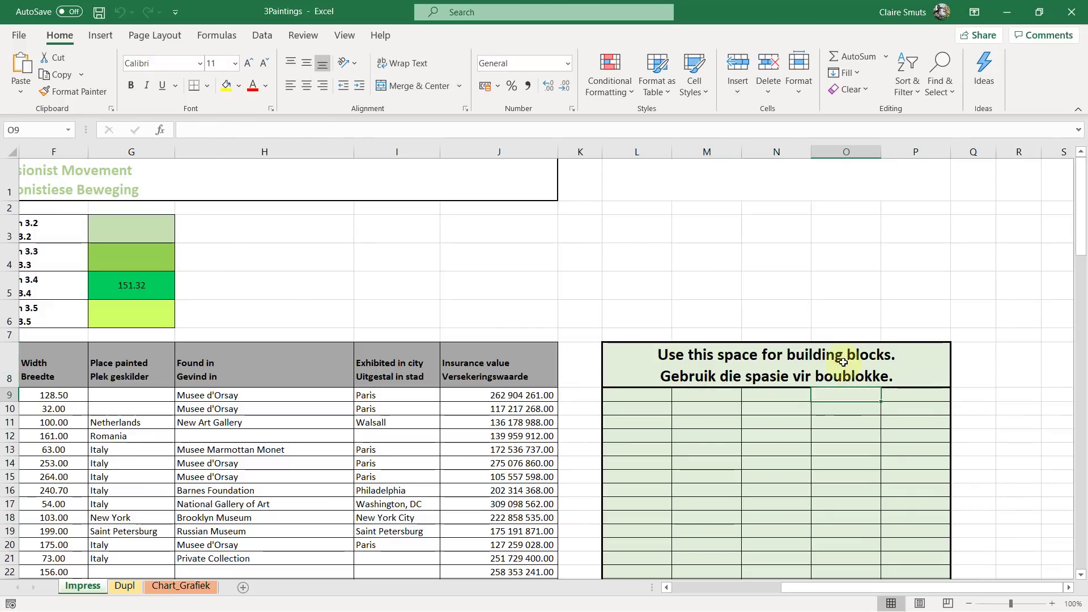
pyautogui.click(697, 364)
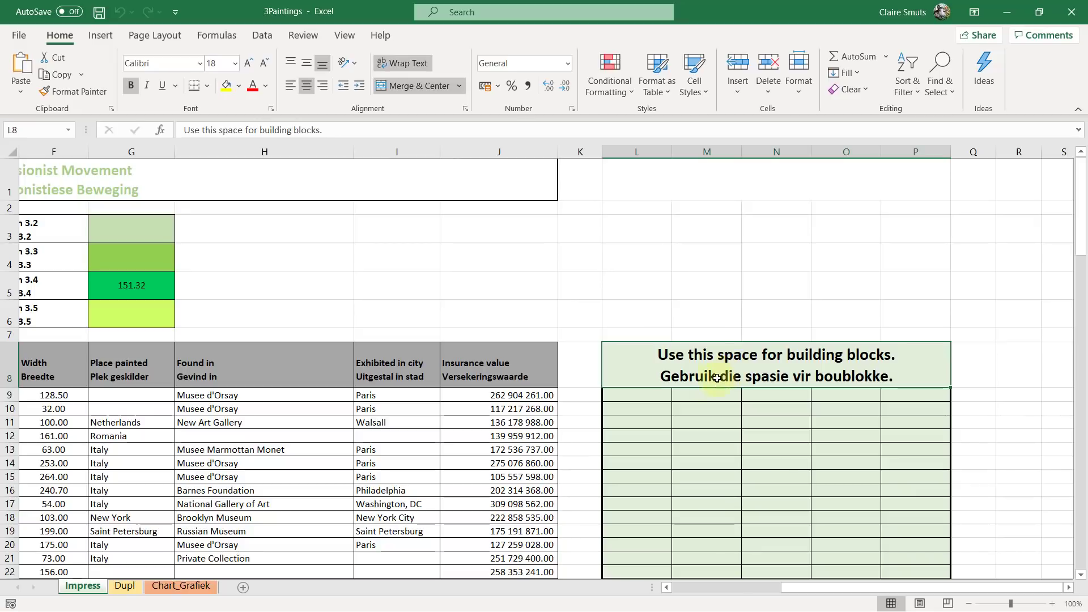
pyautogui.click(651, 393)
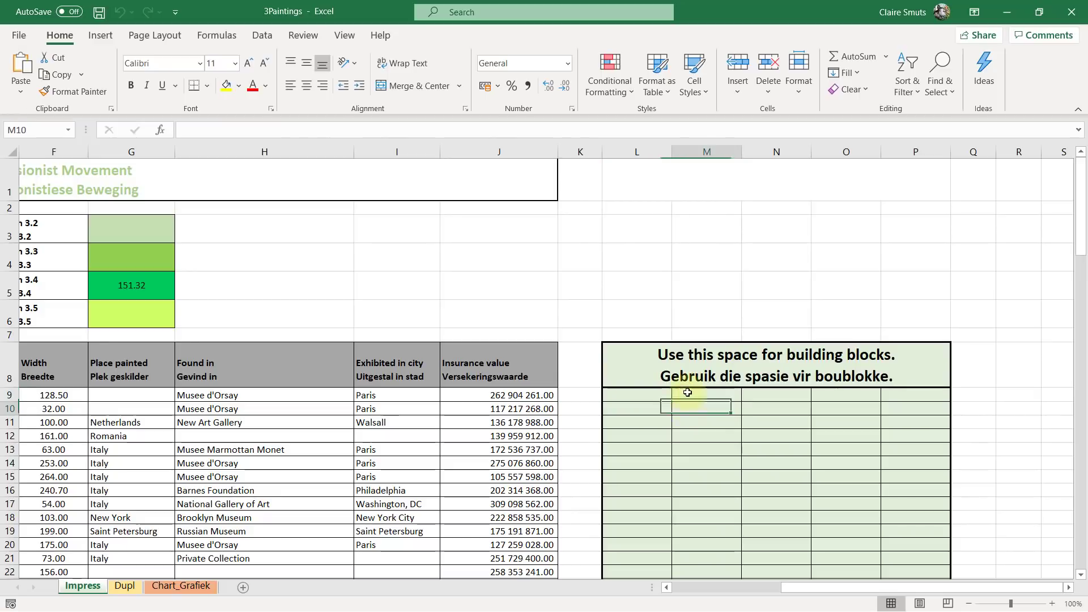
pyautogui.moveTo(899, 593); pyautogui.dragTo(765, 594)
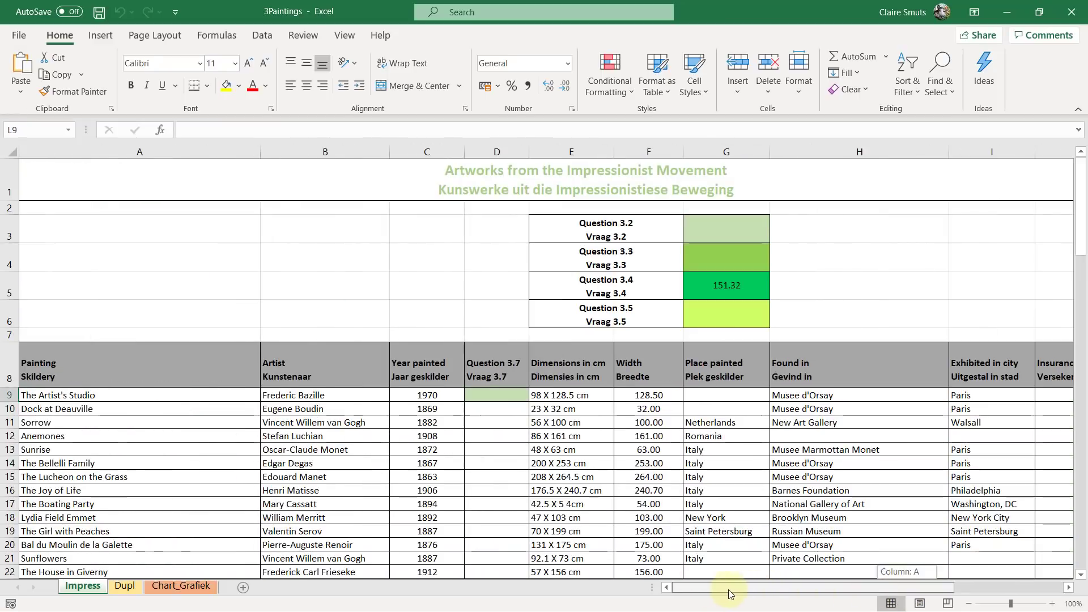
pyautogui.click(1007, 11)
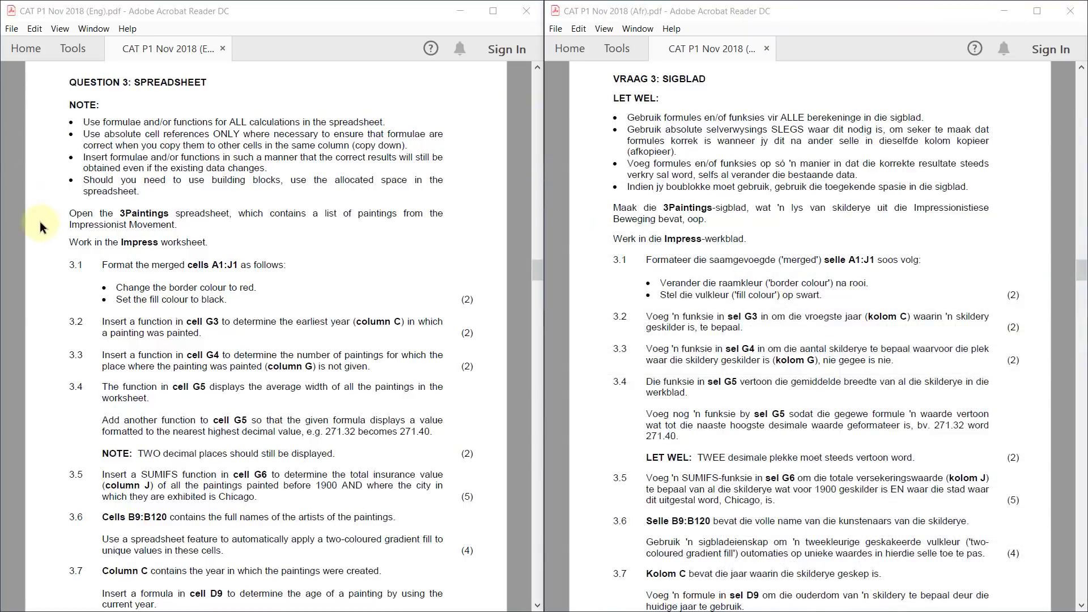
pyautogui.doubleClick(69, 264)
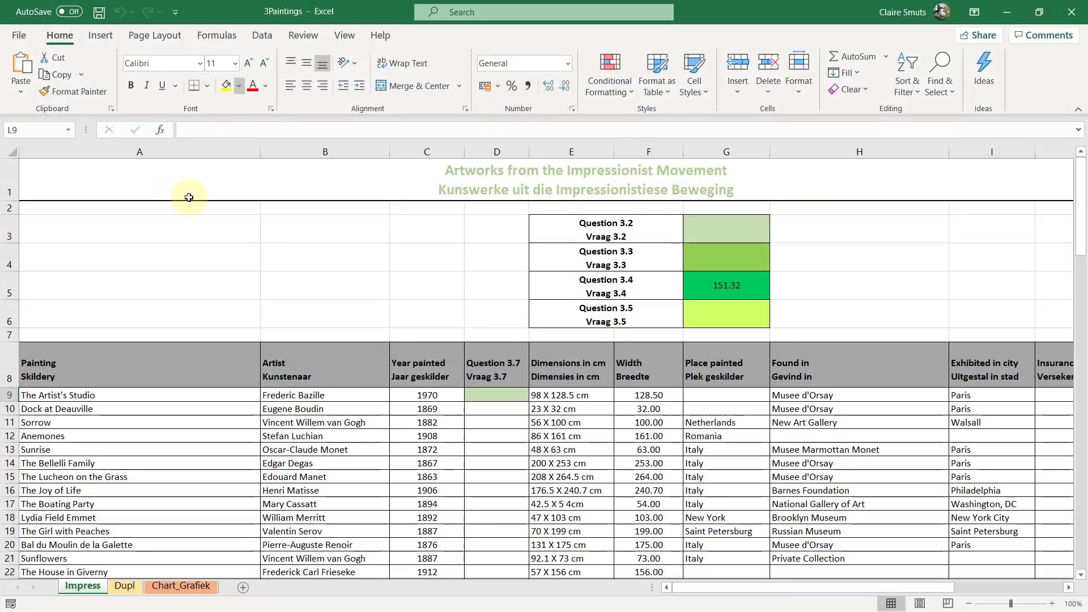
# Step: Apply a red outline border to the merged title cells A1:J1 on the Impress worksheet
pyautogui.click(198, 173)
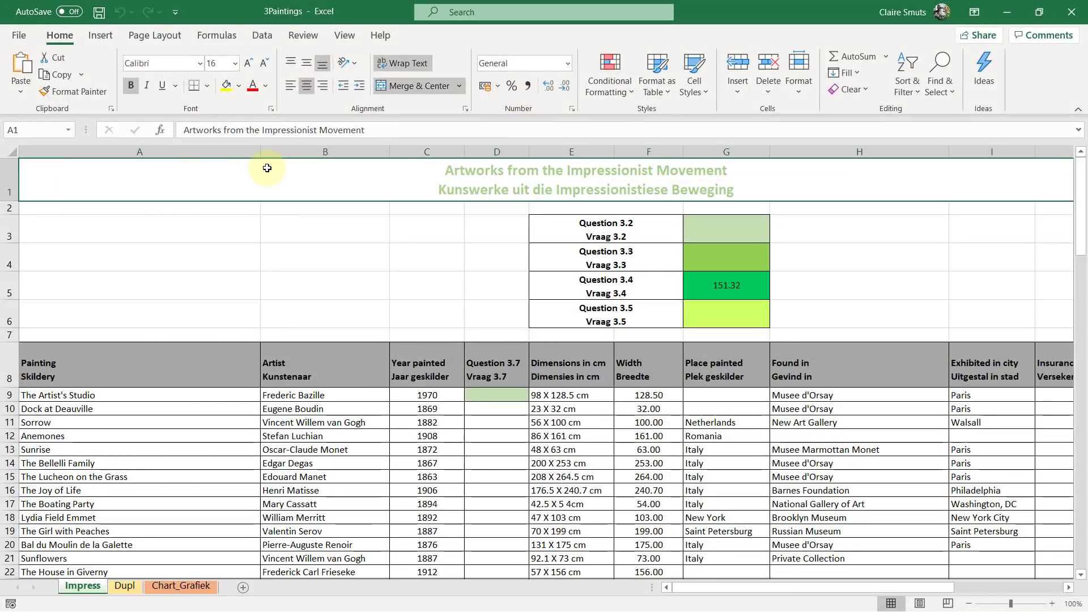
pyautogui.scroll(-3, 267, 167)
pyautogui.scroll(-1, 267, 169)
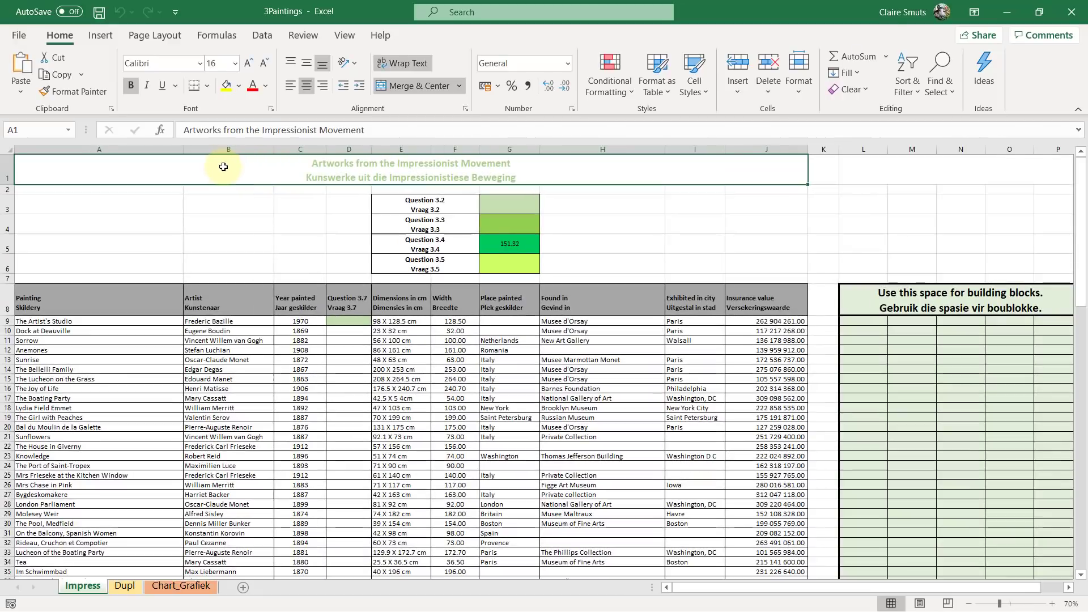
pyautogui.click(208, 87)
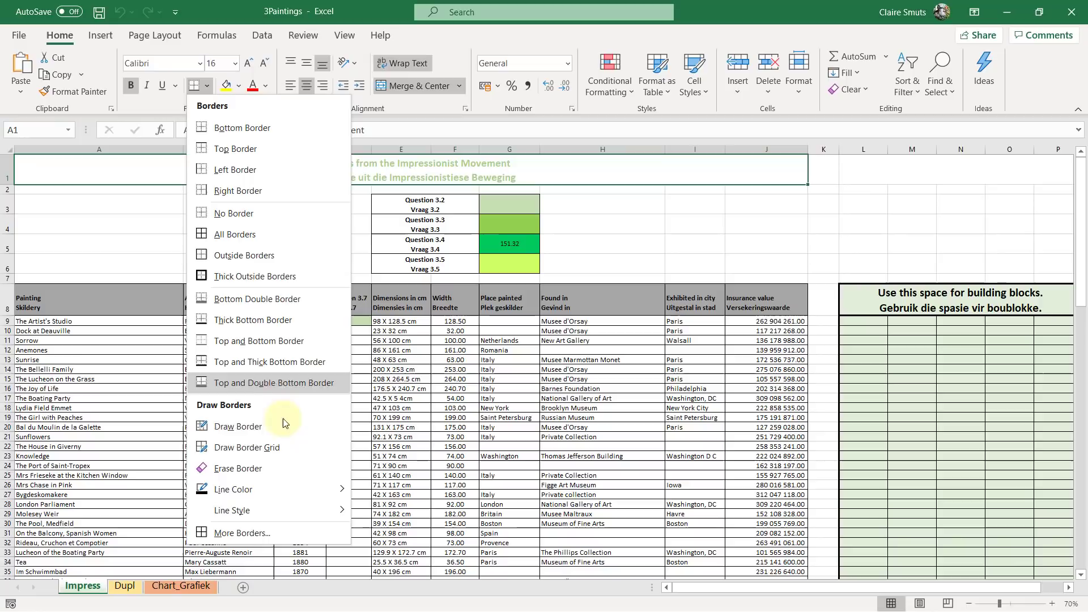
pyautogui.moveTo(305, 491)
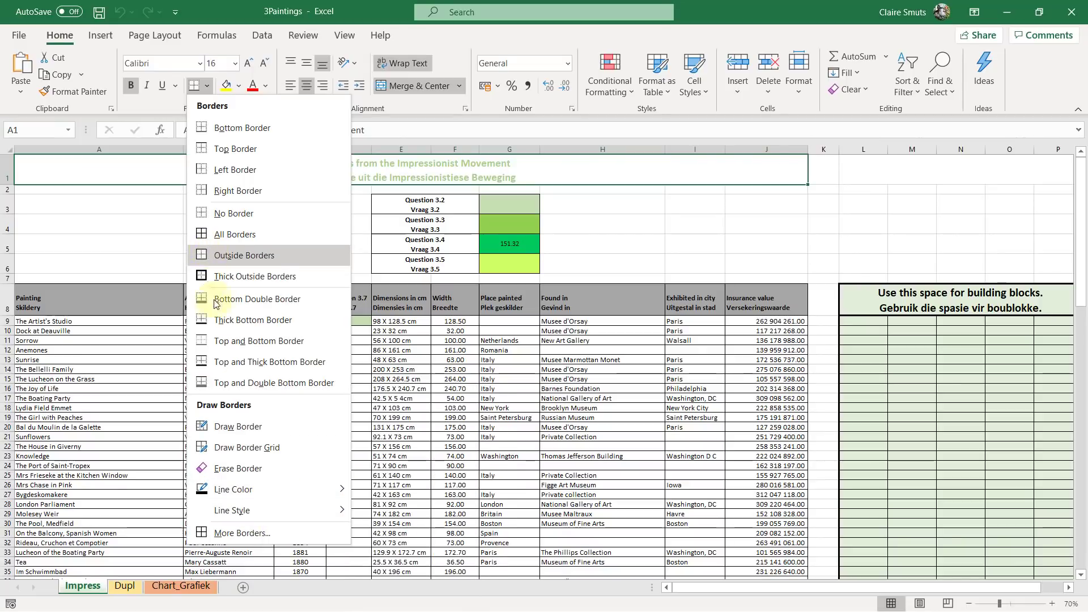
pyautogui.click(256, 534)
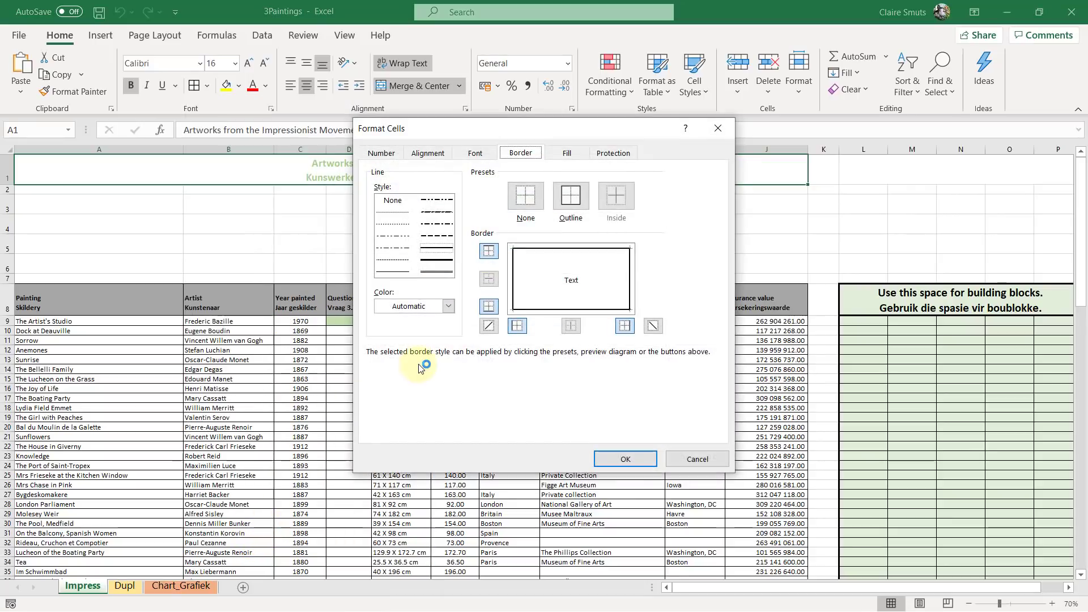
pyautogui.click(449, 306)
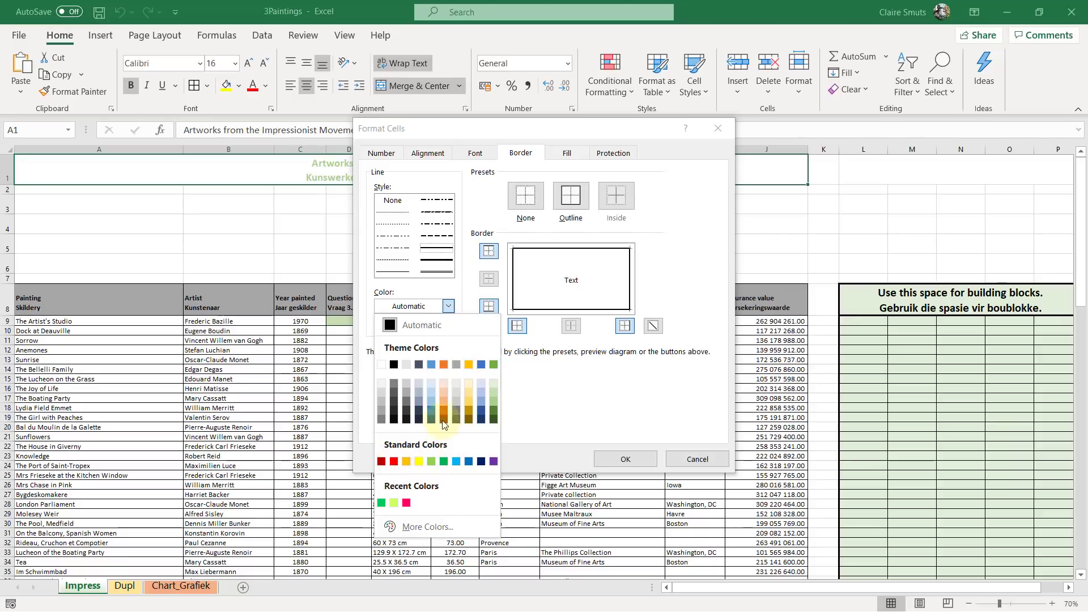
pyautogui.click(394, 462)
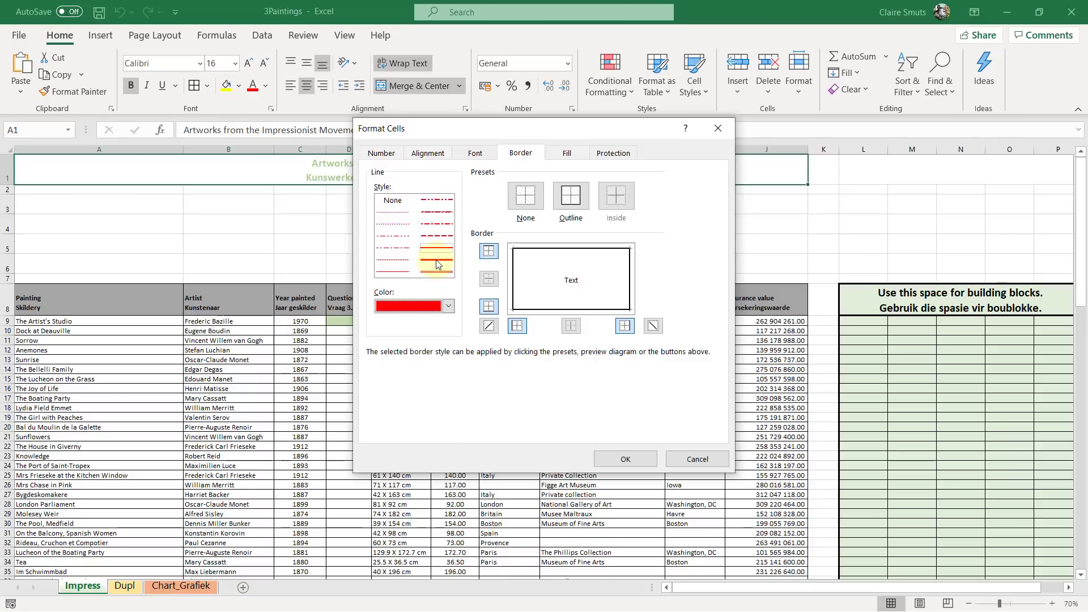
pyautogui.click(571, 195)
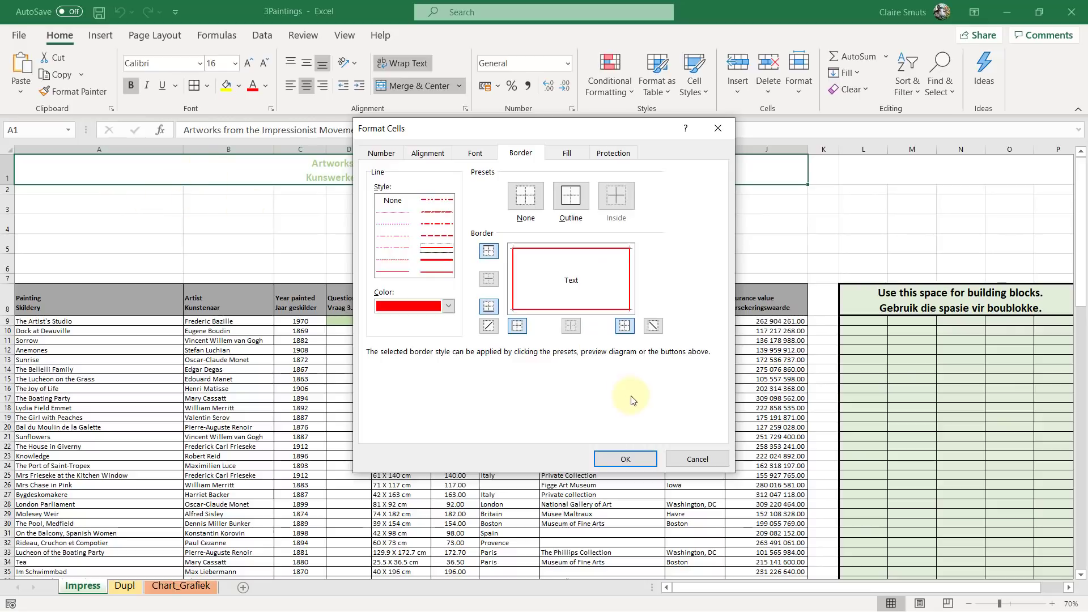
pyautogui.click(634, 457)
pyautogui.click(720, 242)
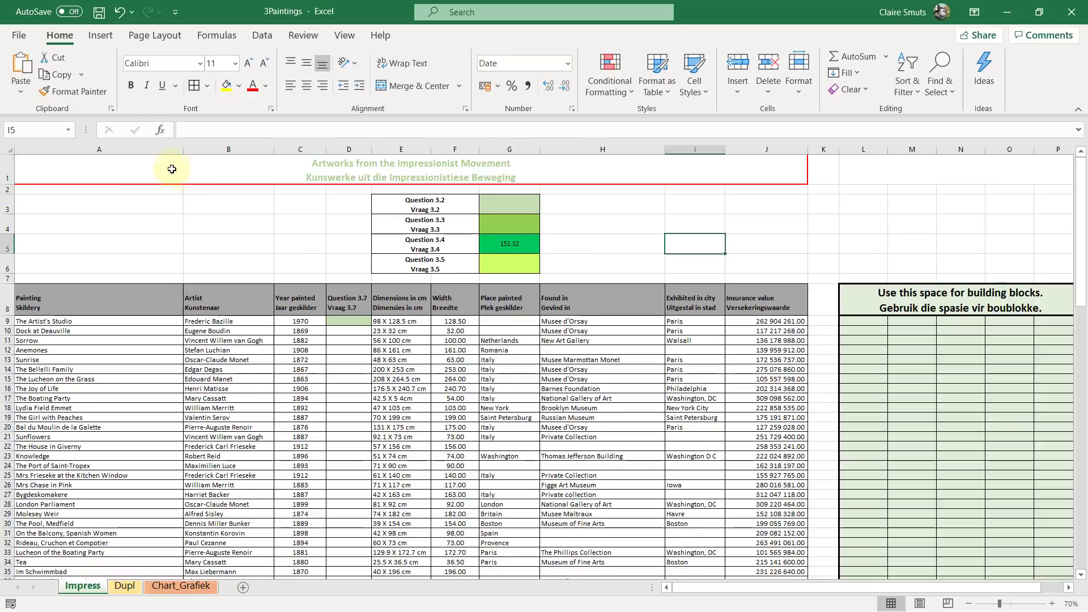
# Step: Set the fill colour of the merged title cells A1:J1 to black
pyautogui.click(172, 165)
pyautogui.click(265, 209)
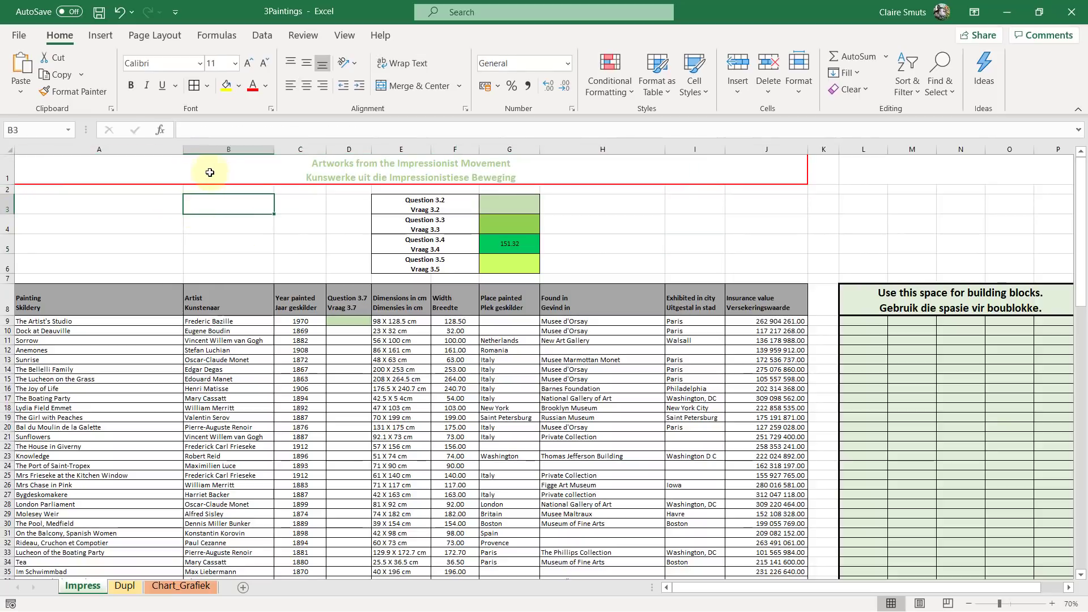
pyautogui.click(184, 175)
pyautogui.click(239, 86)
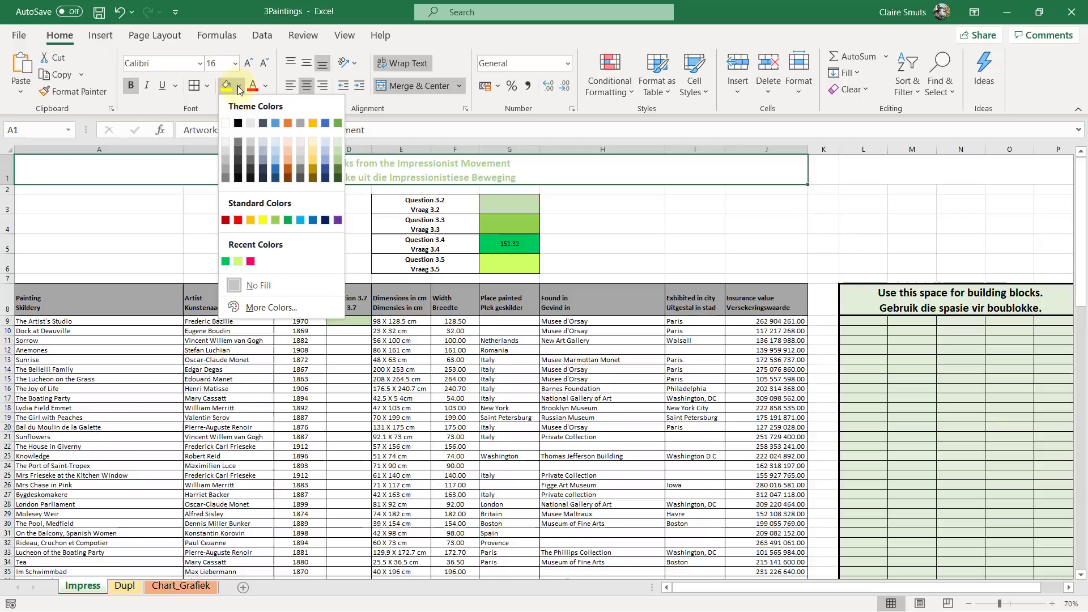
pyautogui.click(238, 123)
pyautogui.click(236, 220)
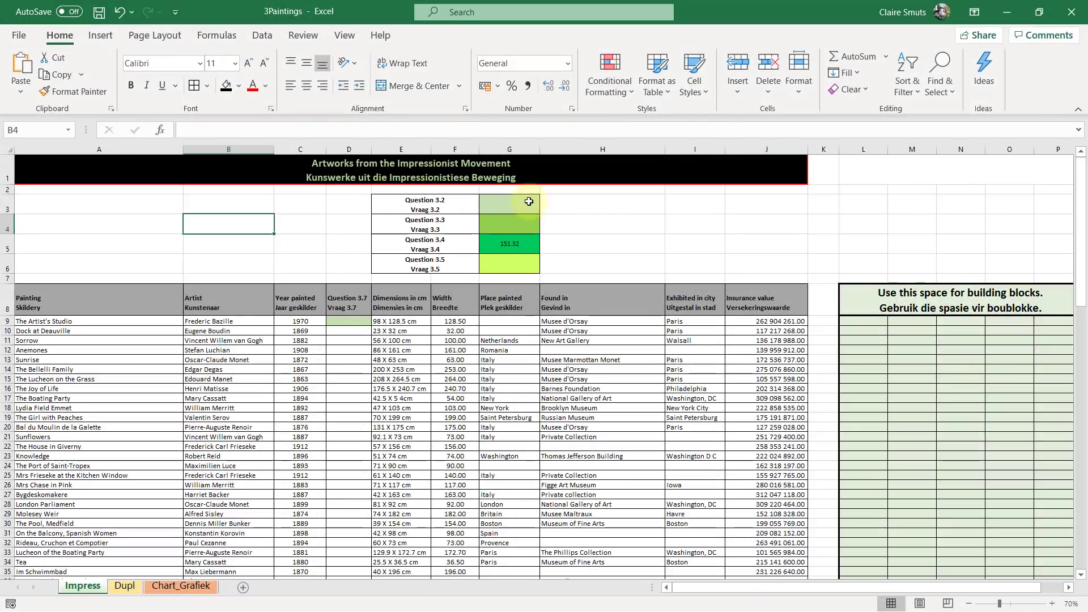
pyautogui.click(520, 203)
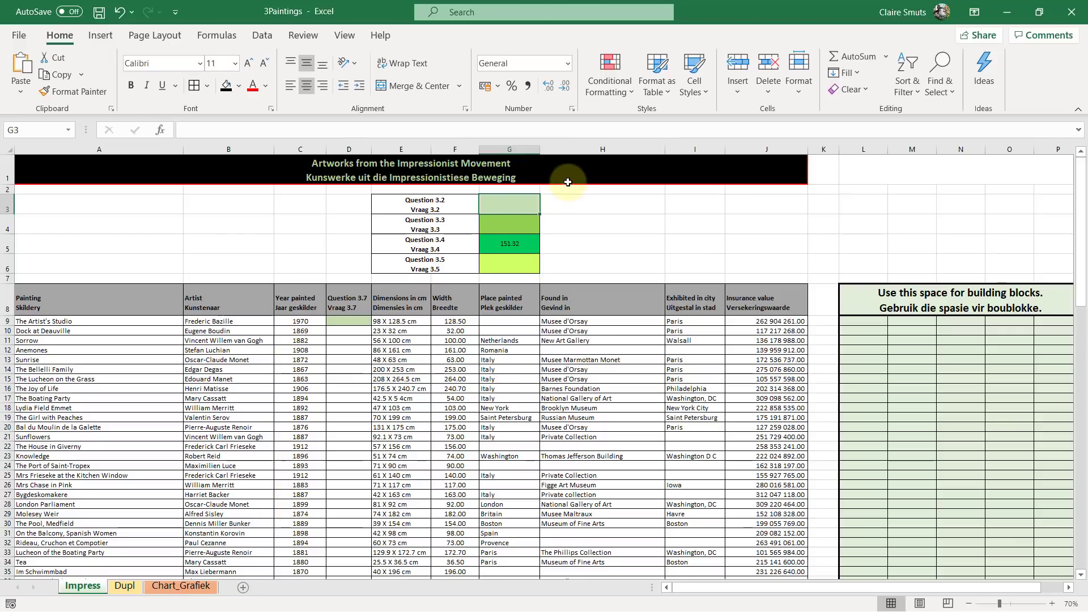
pyautogui.write('=min')
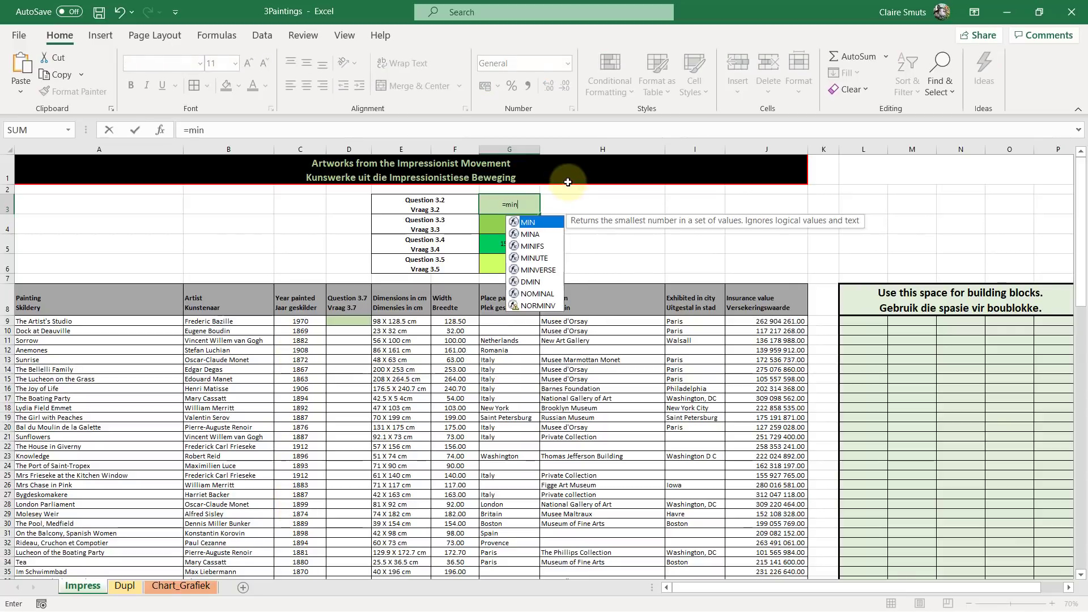
pyautogui.press('Tab')
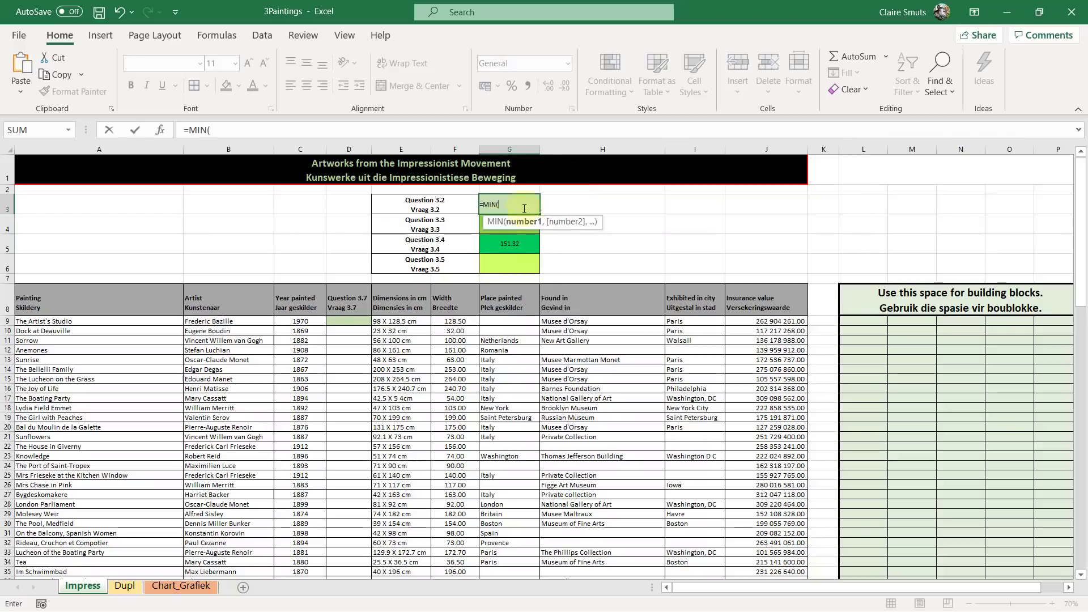
pyautogui.click(311, 324)
pyautogui.hotkey('ctrl', 'shift', 'Down')
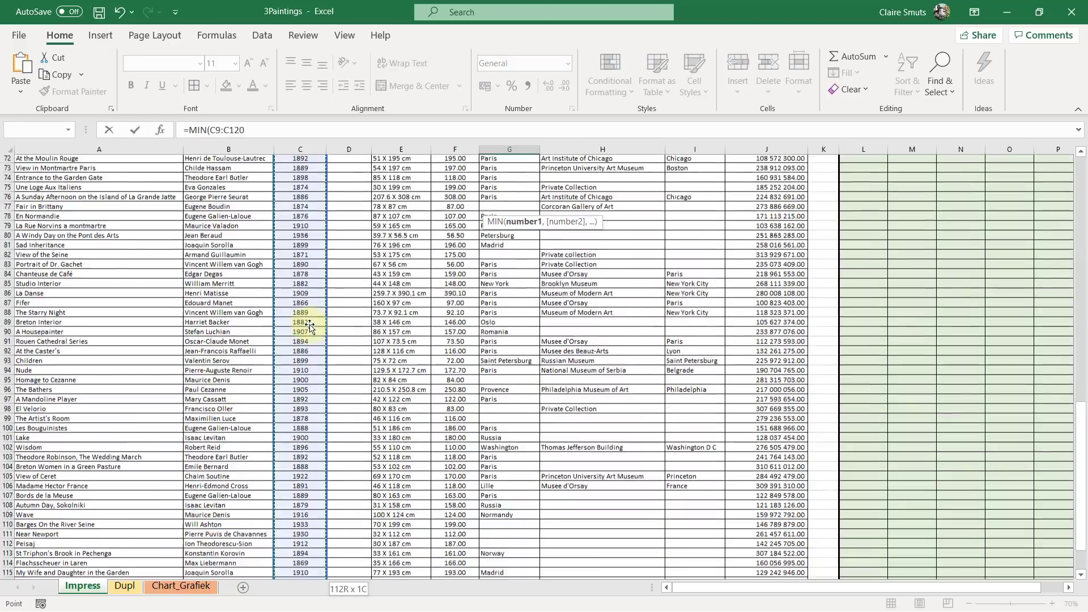
pyautogui.scroll(-5, 309, 334)
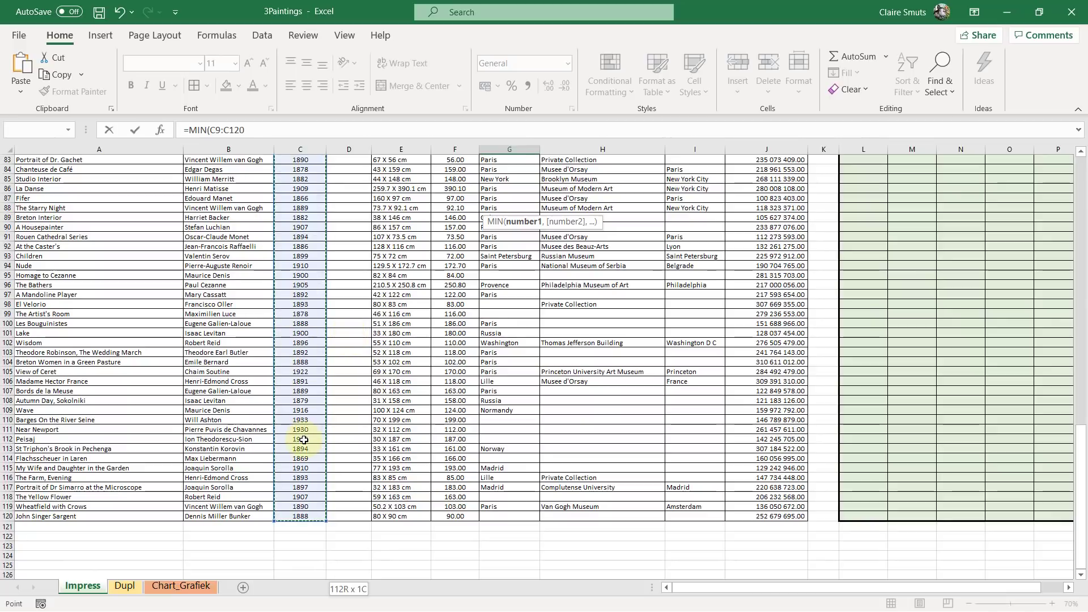
pyautogui.scroll(20, 305, 414)
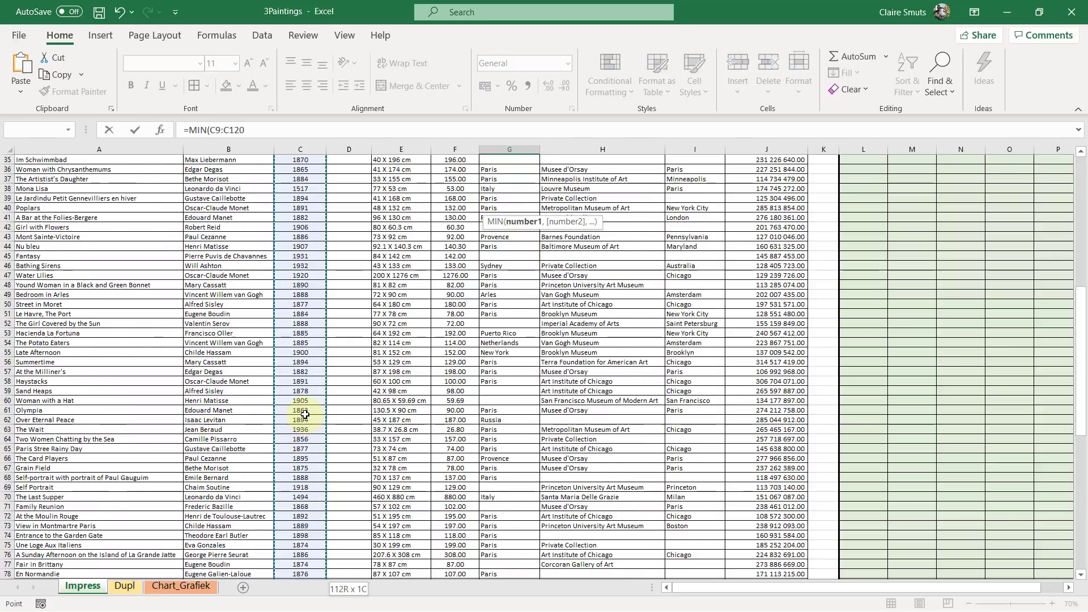
pyautogui.press('BackSpace')
pyautogui.press('BackSpace')
pyautogui.press('BackSpace')
pyautogui.press('BackSpace')
pyautogui.press('BackSpace')
pyautogui.press('BackSpace')
pyautogui.press('BackSpace')
pyautogui.press('BackSpace')
pyautogui.press('BackSpace')
pyautogui.press('BackSpace')
pyautogui.press('BackSpace')
pyautogui.press('BackSpace')
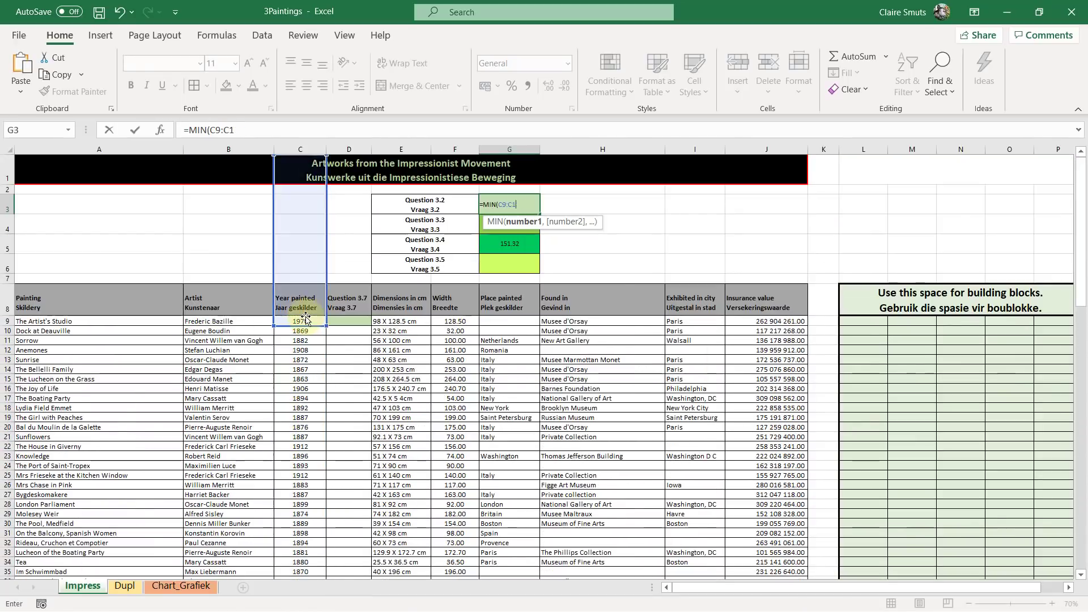
# Step: Enter =MIN(C9:C120) in cell G3 to determine the earliest year a painting was made
pyautogui.write('=')
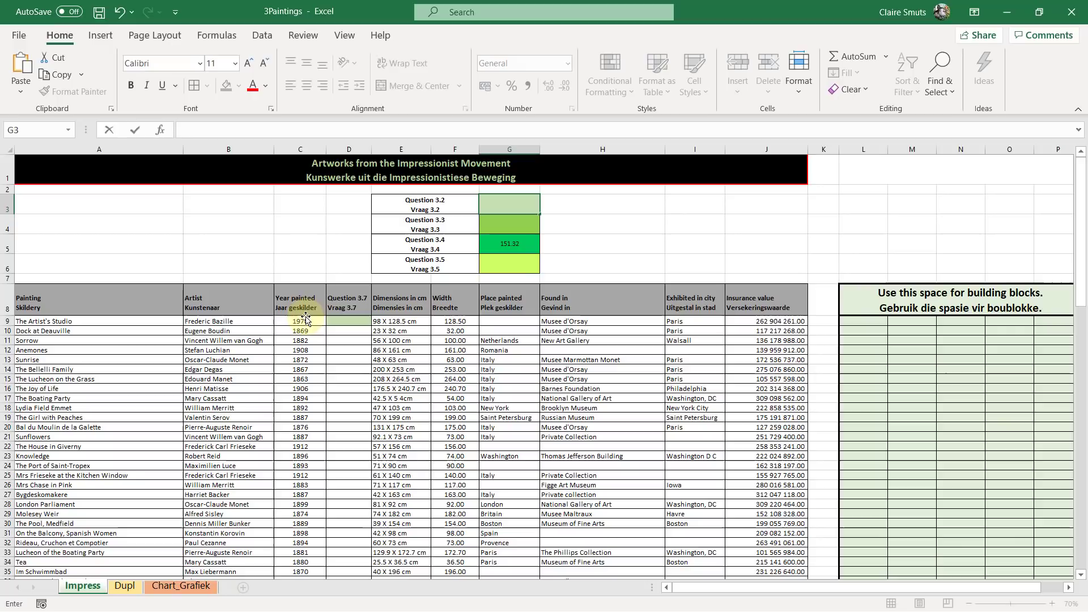
pyautogui.write('min')
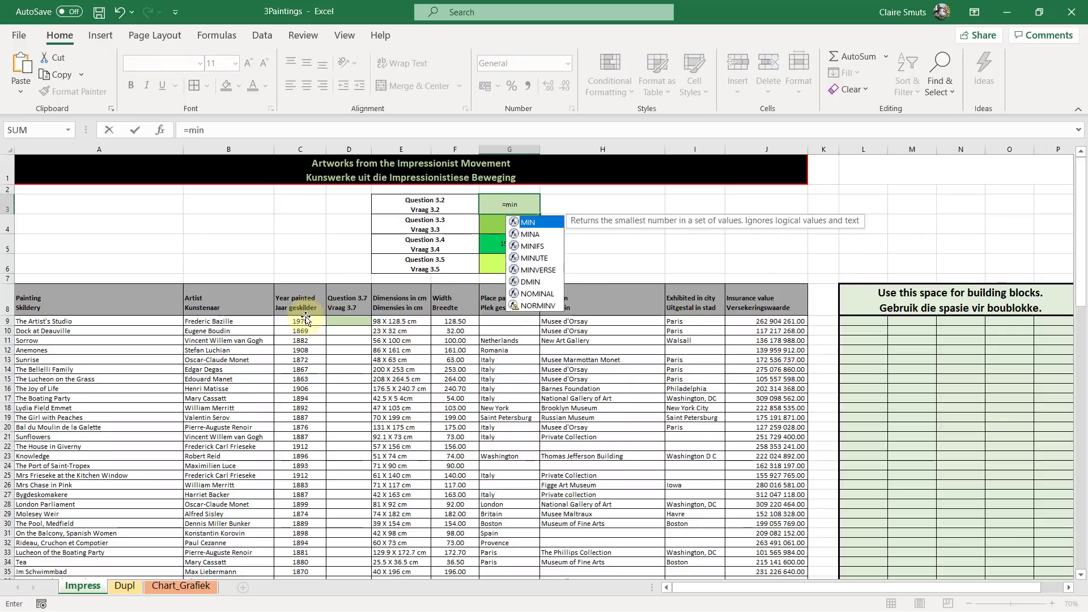
pyautogui.press('Tab')
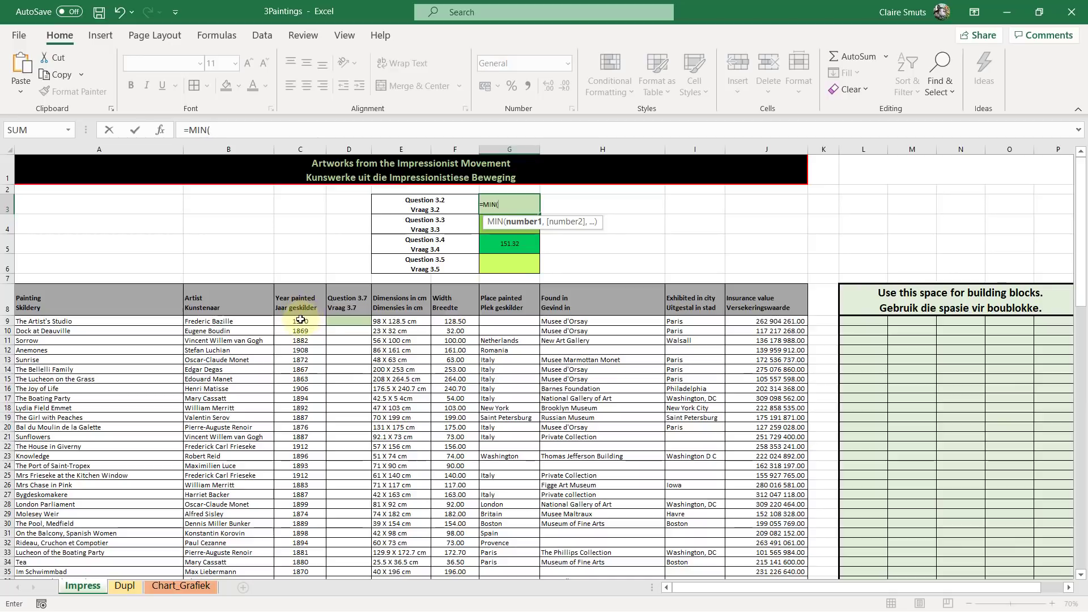
pyautogui.click(301, 319)
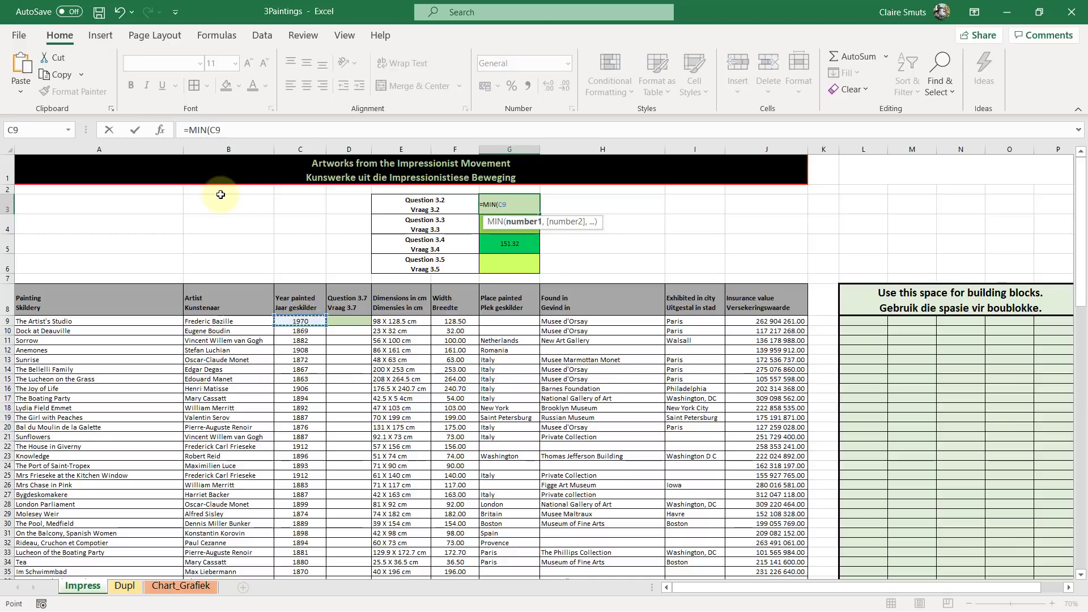
pyautogui.hotkey('ctrl', 'shift', 'Down')
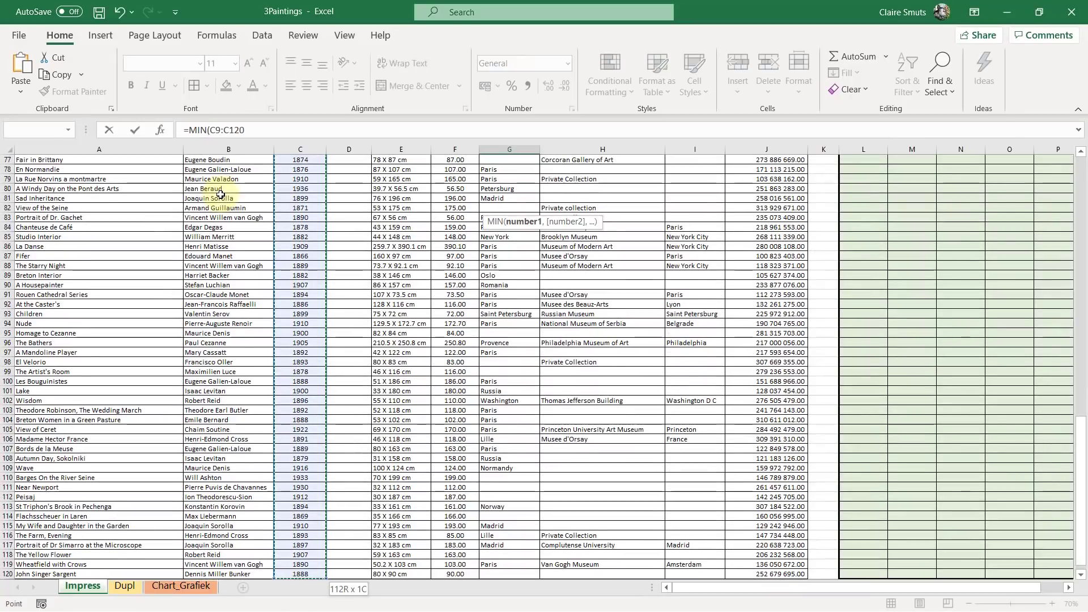
pyautogui.scroll(-3, 332, 434)
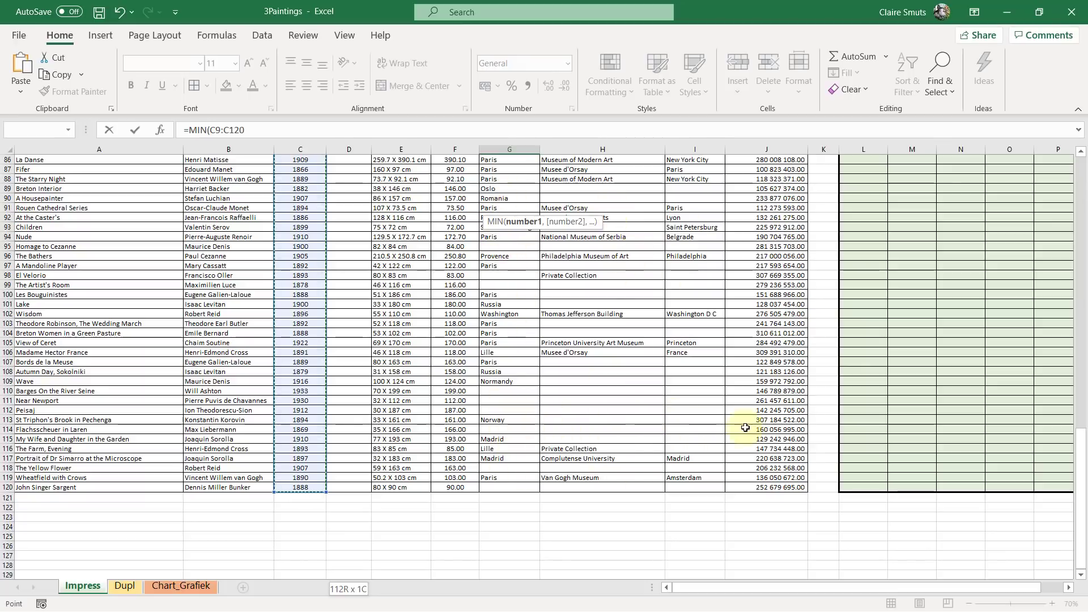
pyautogui.scroll(20, 497, 435)
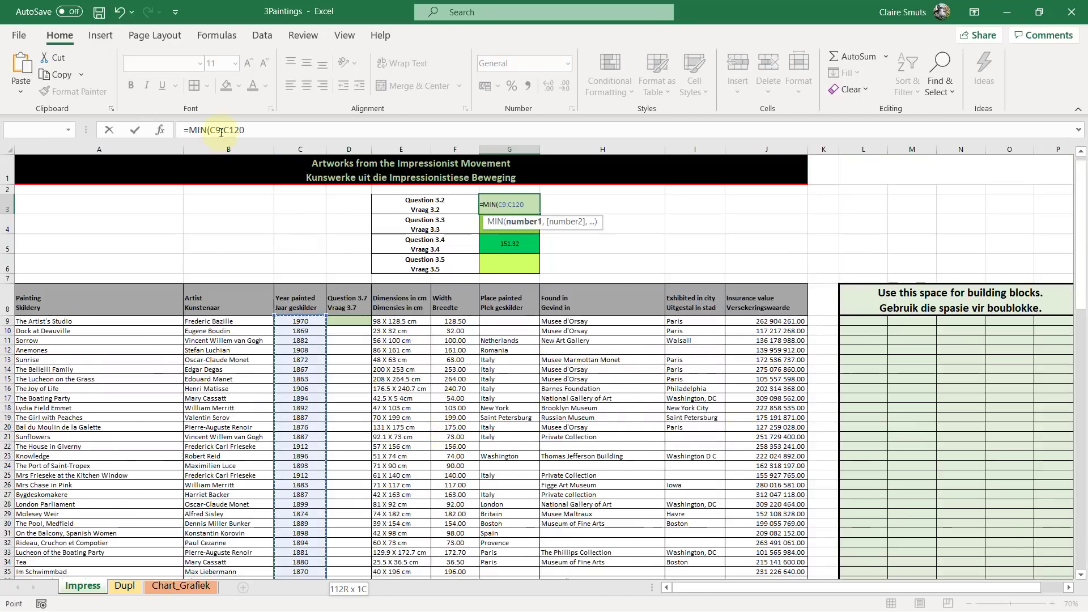
pyautogui.write(')')
pyautogui.hotkey('ctrl', 'Return')
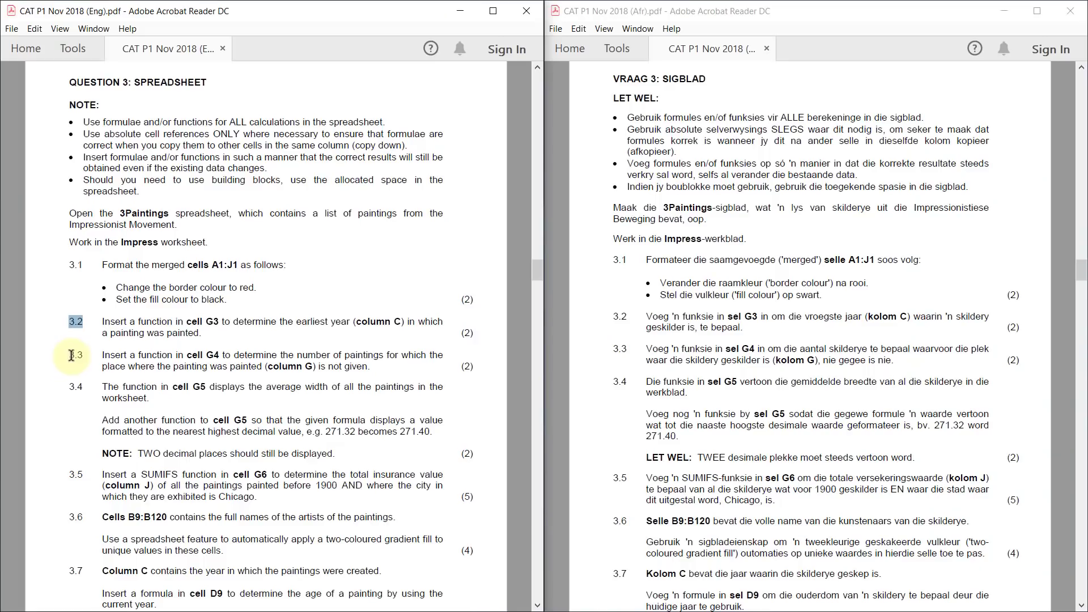
# Step: Highlight number 3.3 in the English exam paper and switch back to Excel to examine the Place painted data from G9 down
pyautogui.moveTo(69, 356); pyautogui.dragTo(86, 356)
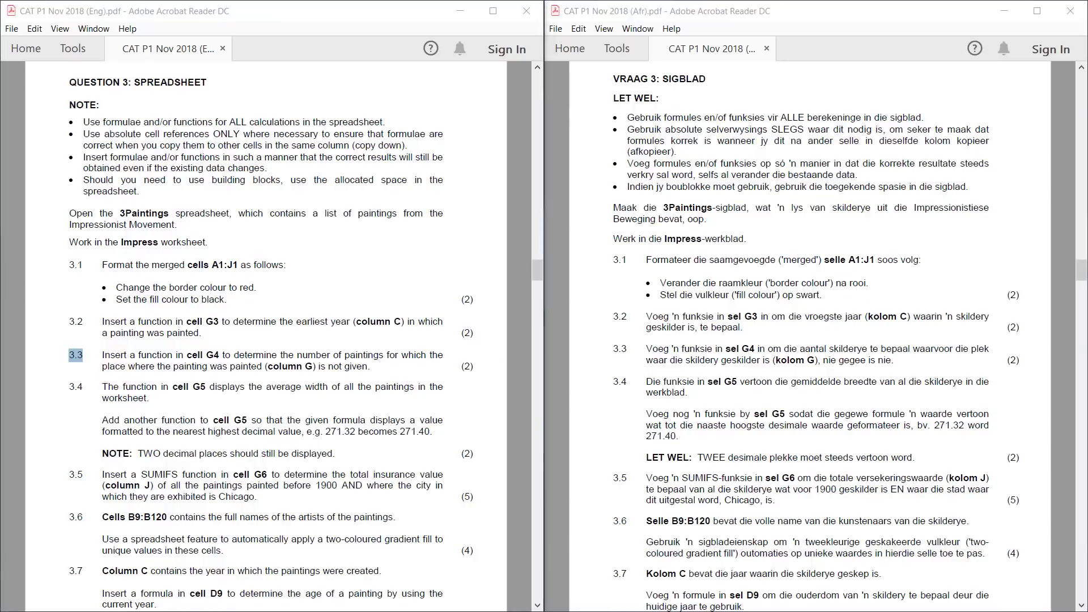
pyautogui.hotkey('alt', 'Tab')
pyautogui.moveTo(512, 322); pyautogui.dragTo(499, 564)
pyautogui.scroll(6, 511, 561)
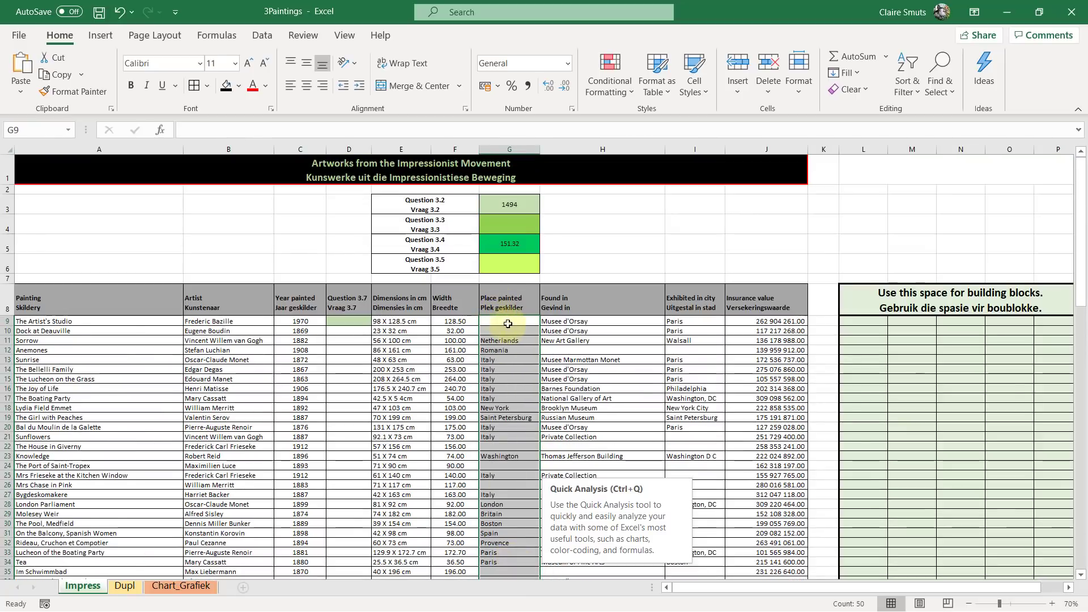
# Step: Enter a COUNTBLANK function over G9:G120 in cell G4 to count the paintings without a place painted
pyautogui.click(506, 221)
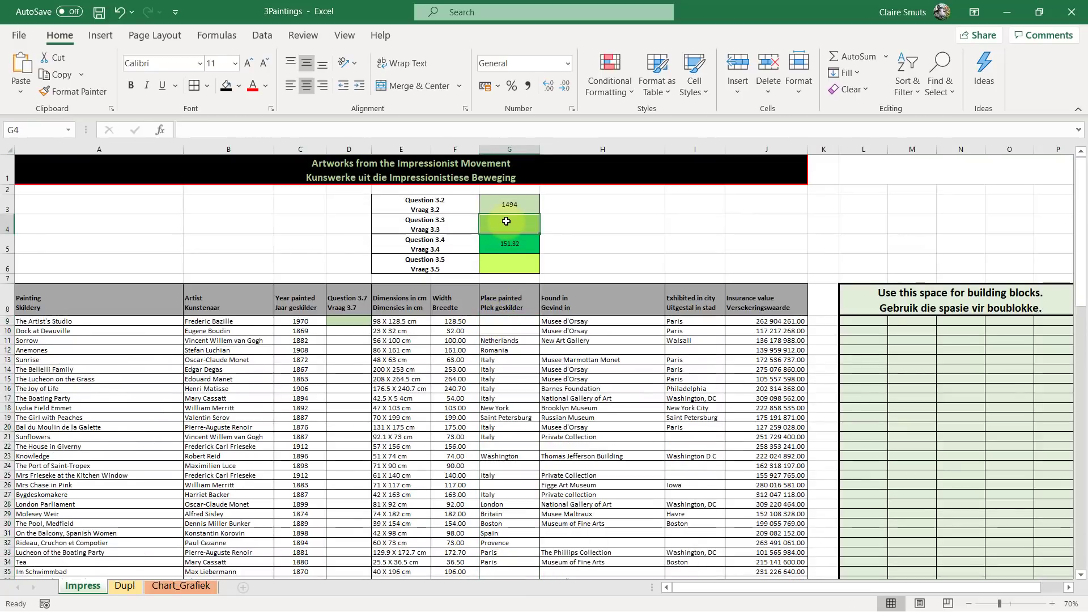
pyautogui.write('=count')
pyautogui.press('Down')
pyautogui.press('Down')
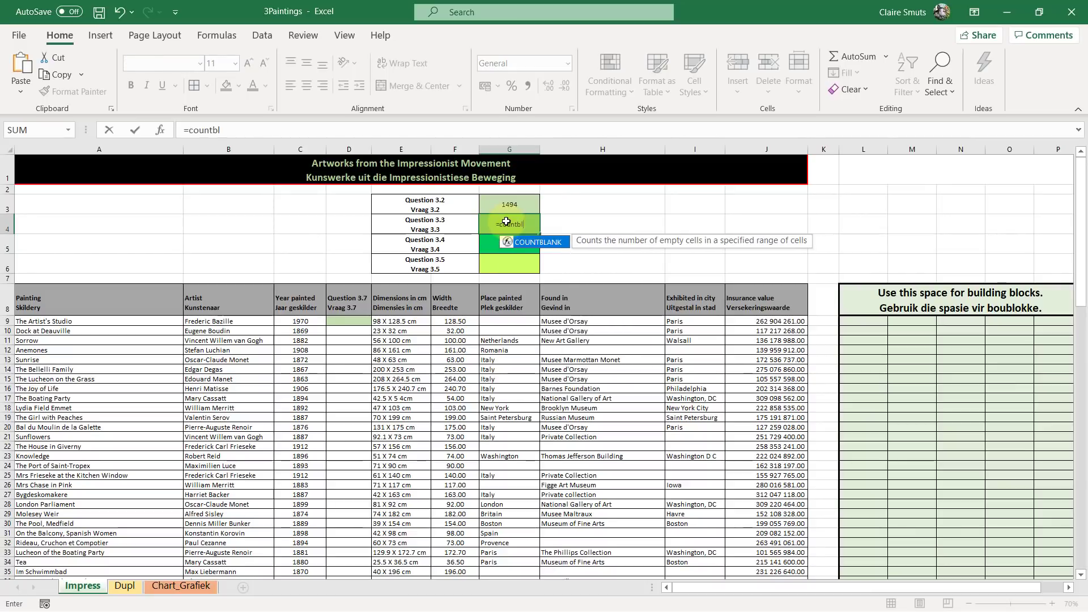
pyautogui.press('Tab')
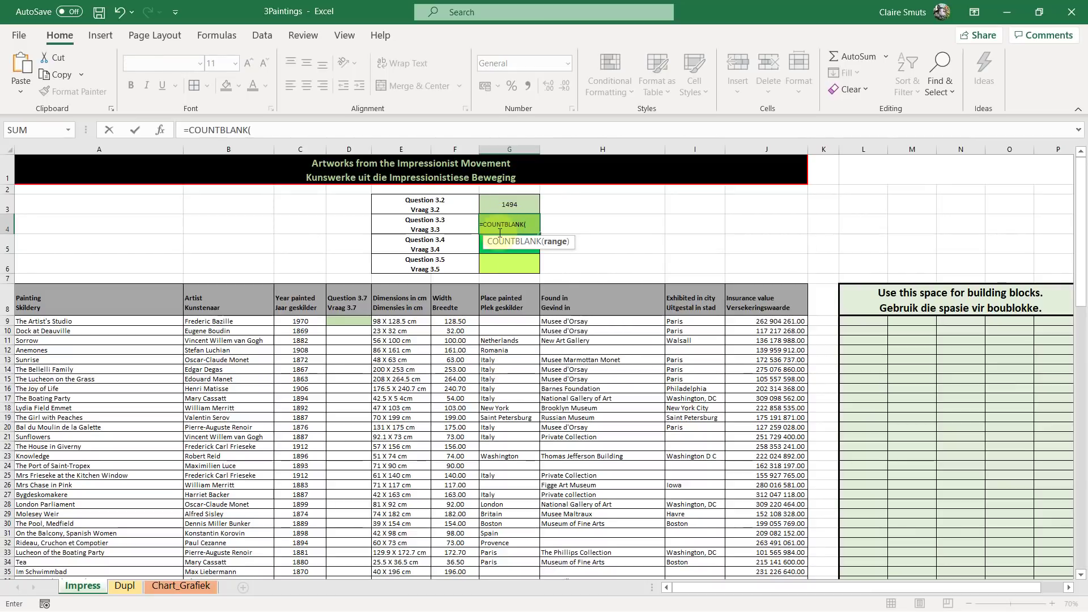
pyautogui.press('BackSpace')
pyautogui.press('BackSpace')
pyautogui.press('BackSpace')
pyautogui.press('BackSpace')
pyautogui.press('BackSpace')
pyautogui.press('BackSpace')
pyautogui.press('BackSpace')
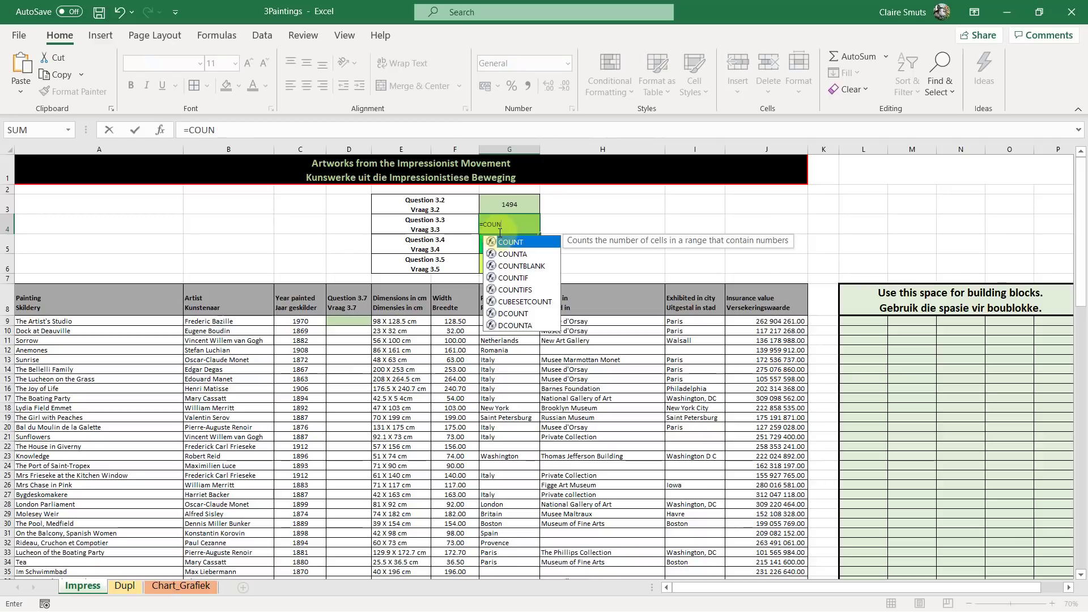
pyautogui.write('tb')
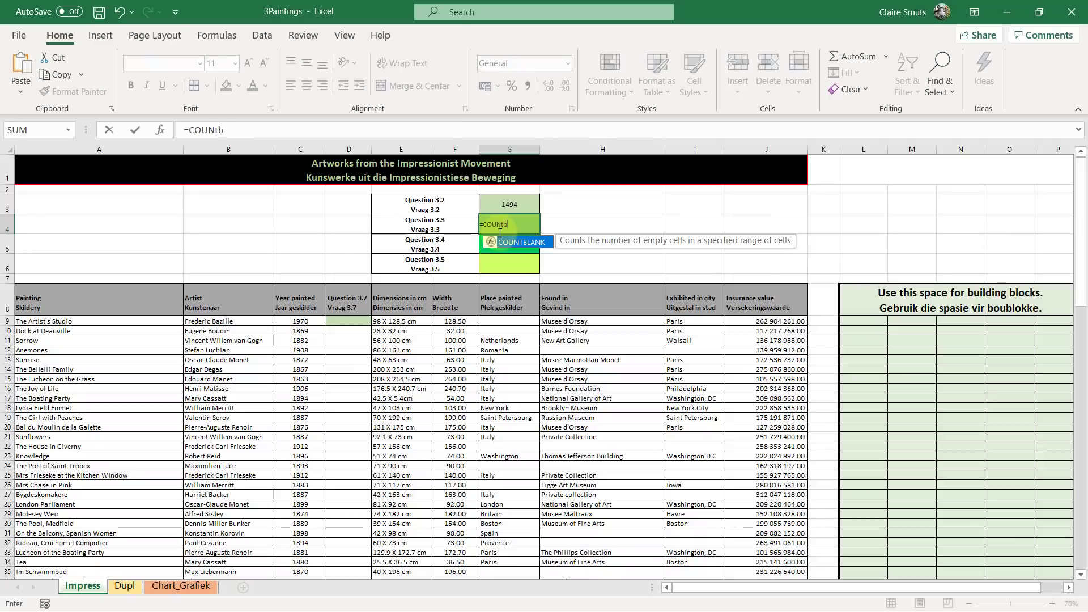
pyautogui.press('Tab')
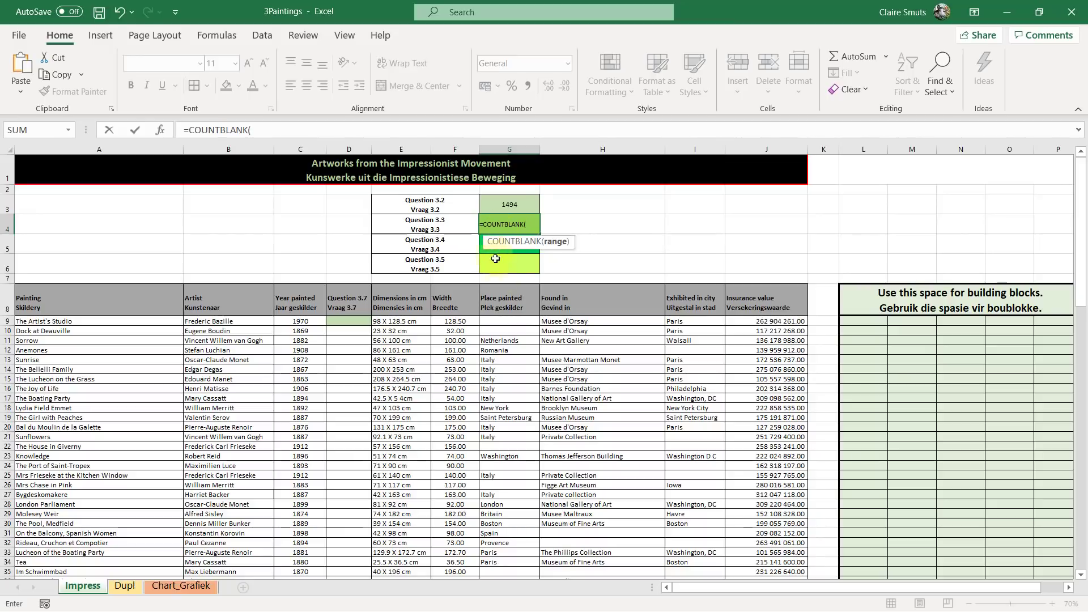
pyautogui.moveTo(509, 321); pyautogui.dragTo(556, 549)
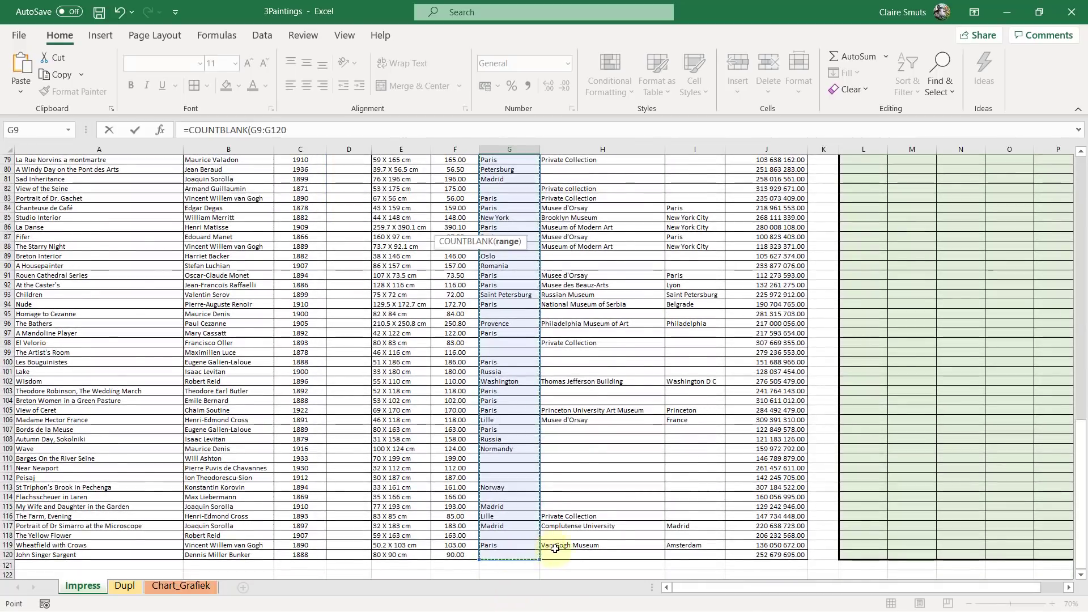
pyautogui.scroll(20, 556, 549)
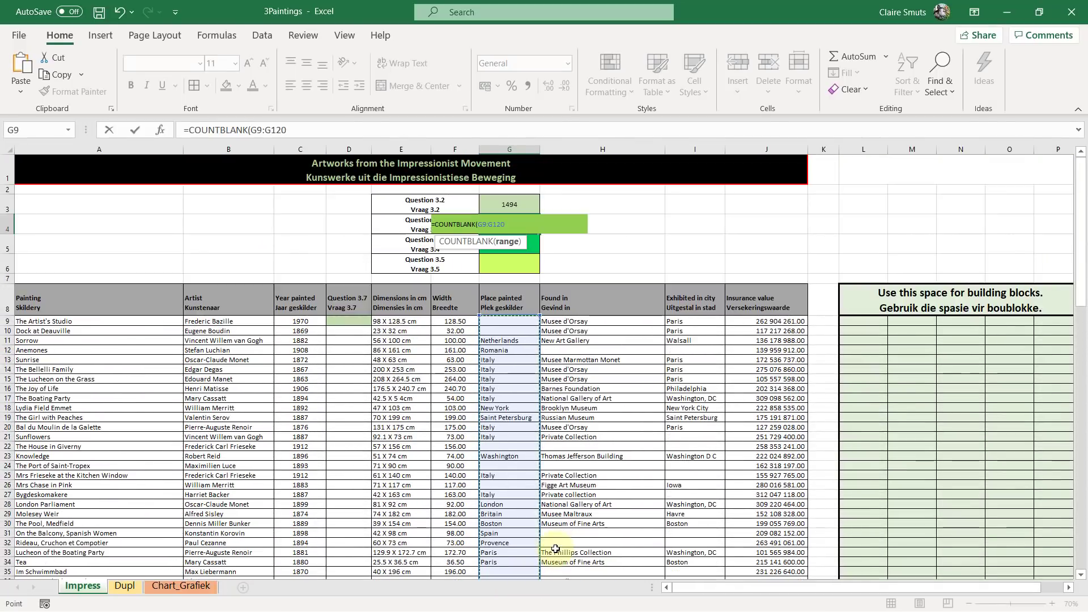
pyautogui.press('Return')
# Step: Examine the AVERAGE formula in cell G5 and the "highest decimal" wording of question 3.4 in the exam paper
pyautogui.hotkey('alt', 'Tab')
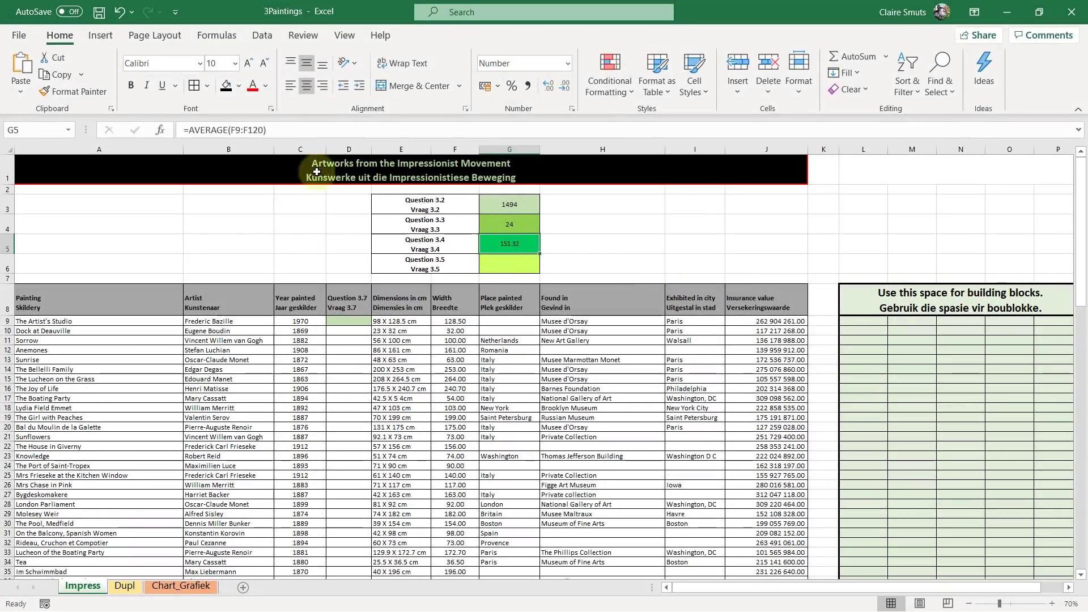
pyautogui.click(276, 129)
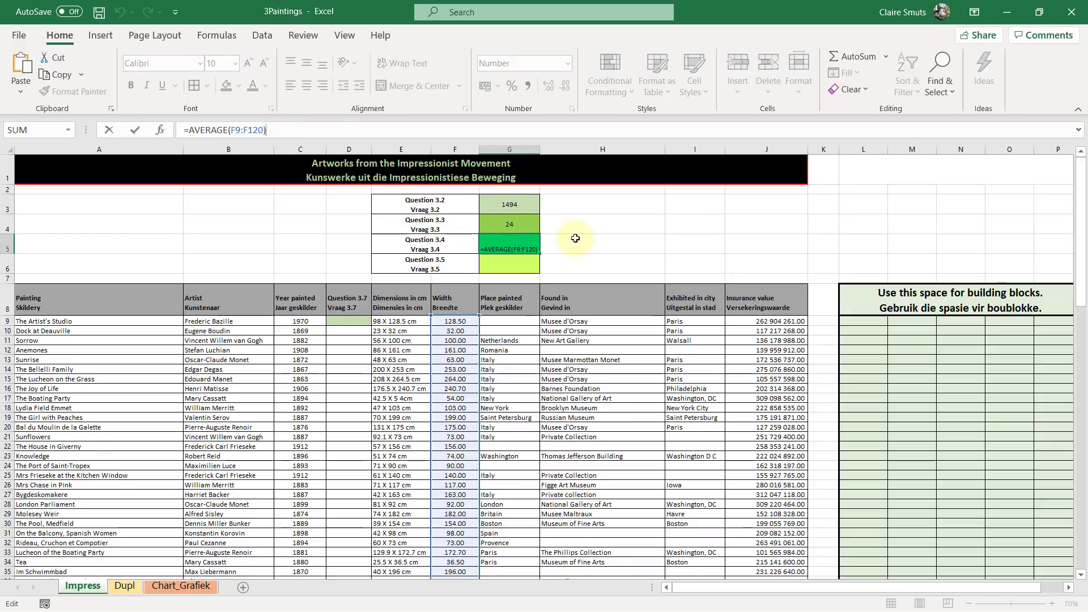
pyautogui.press('Return')
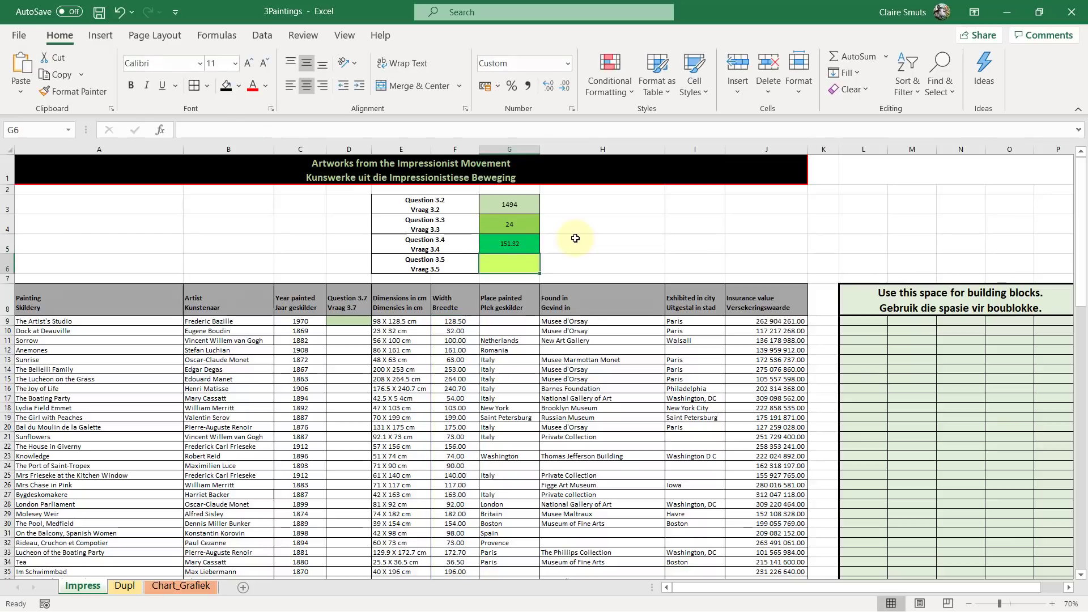
pyautogui.click(519, 243)
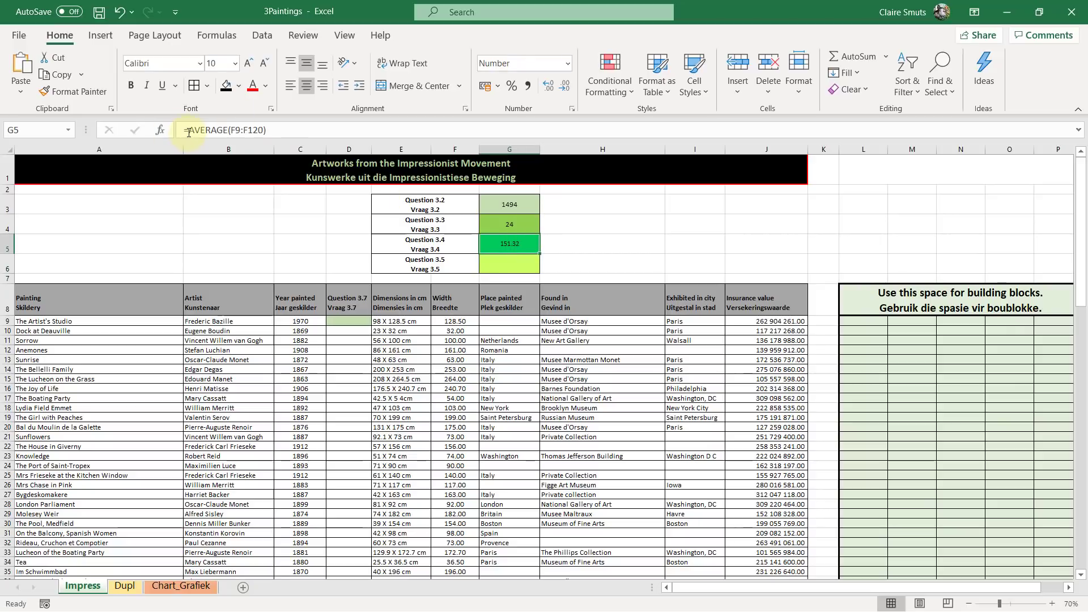
pyautogui.moveTo(808, 4); pyautogui.dragTo(1087, 157)
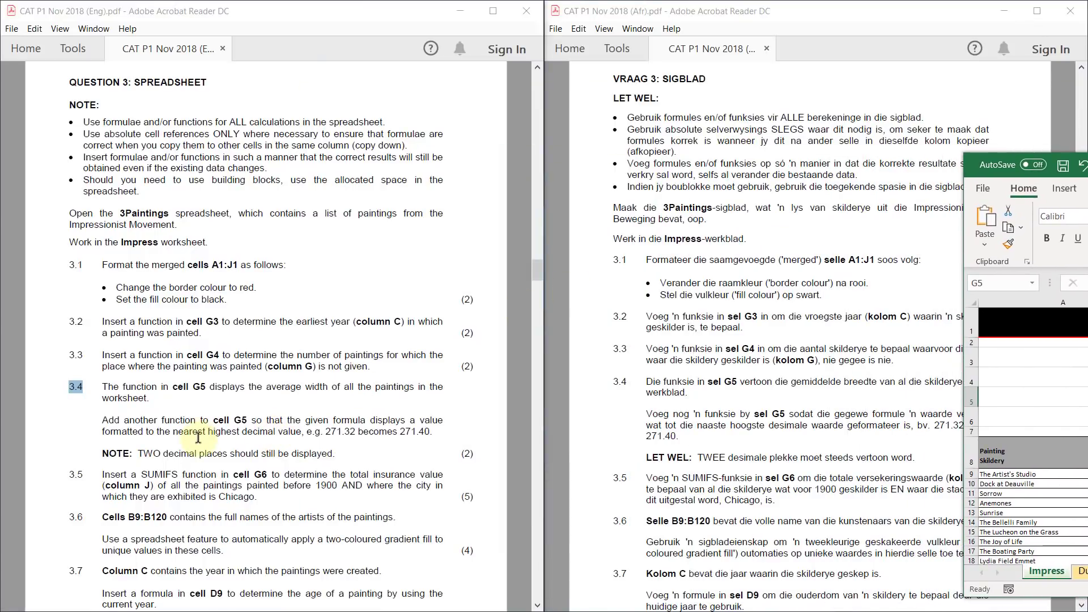
pyautogui.moveTo(211, 433); pyautogui.dragTo(275, 432)
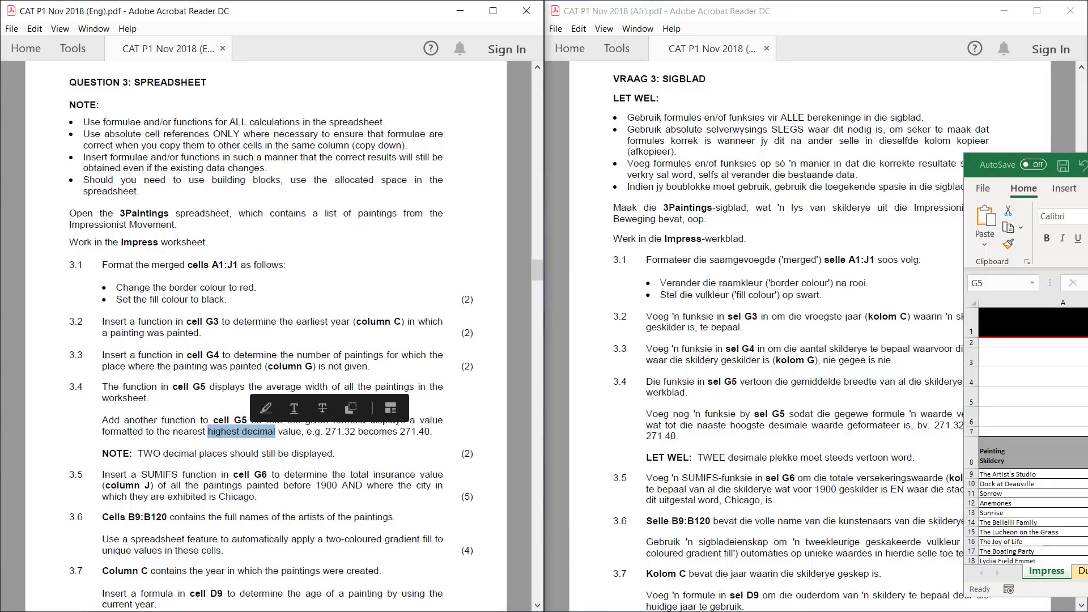
pyautogui.moveTo(1000, 161); pyautogui.dragTo(563, 2)
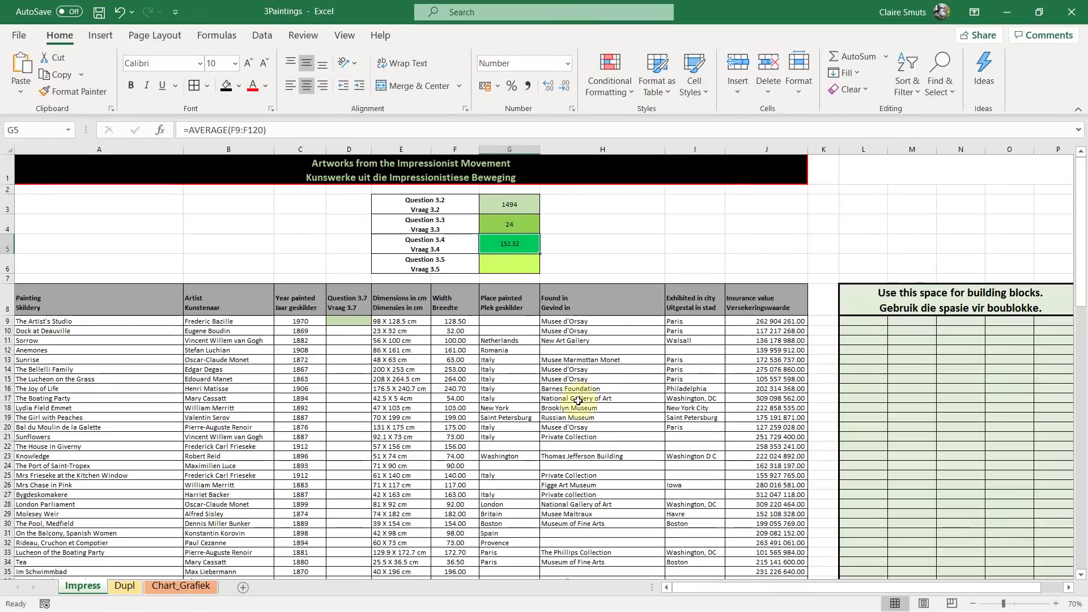
# Step: Try nesting the AVERAGE(F9:F120) function in cell G5 inside ROUNDUP with 1 digit, and undo the edit
pyautogui.click(188, 130)
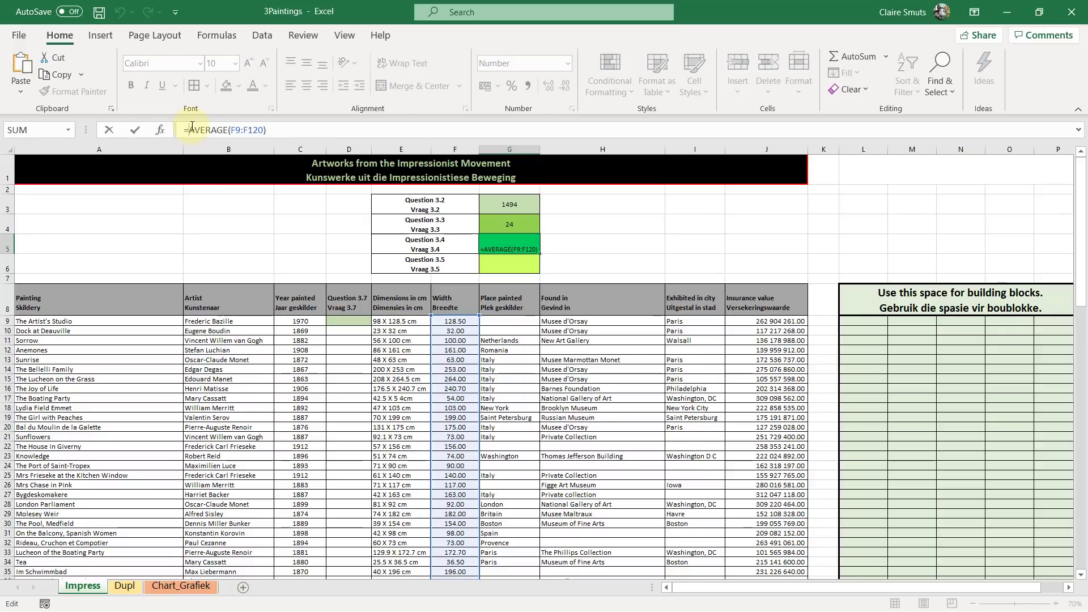
pyautogui.write('round')
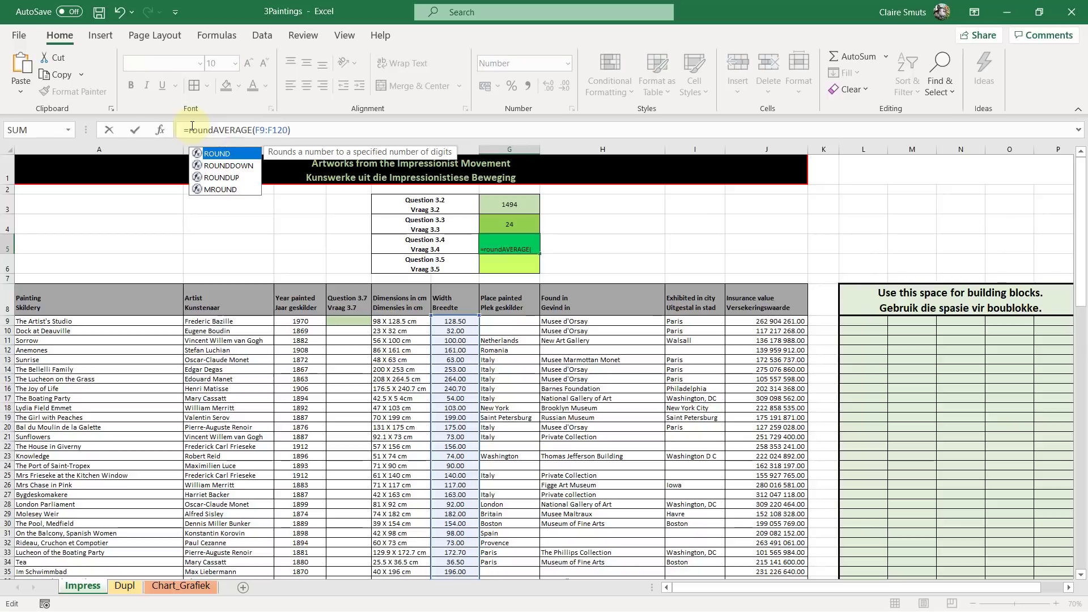
pyautogui.write('up')
pyautogui.press('Tab')
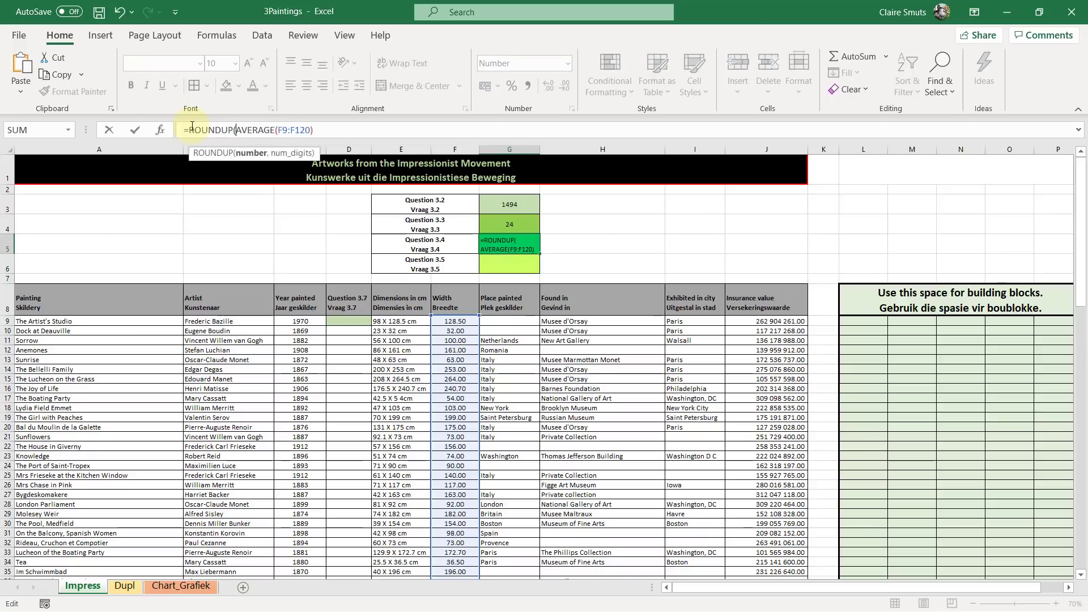
pyautogui.moveTo(235, 131); pyautogui.dragTo(317, 130)
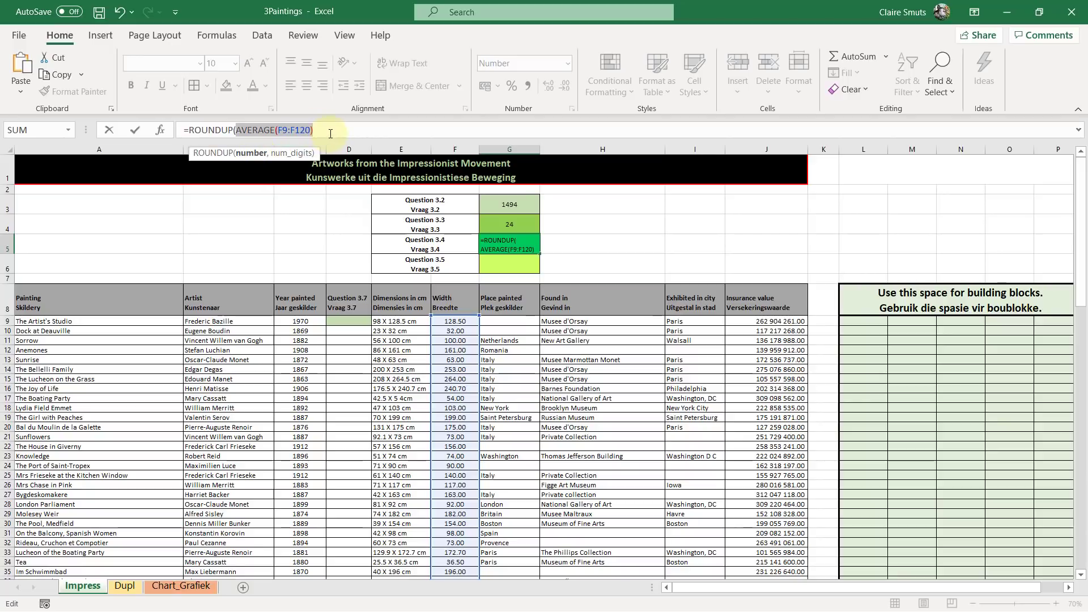
pyautogui.click(332, 130)
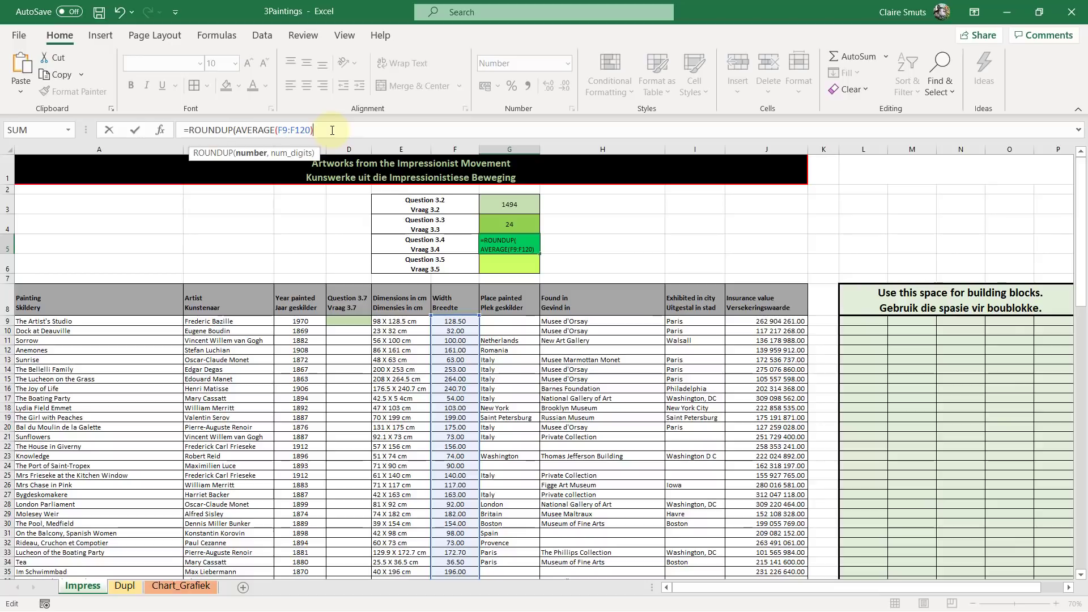
pyautogui.write(',')
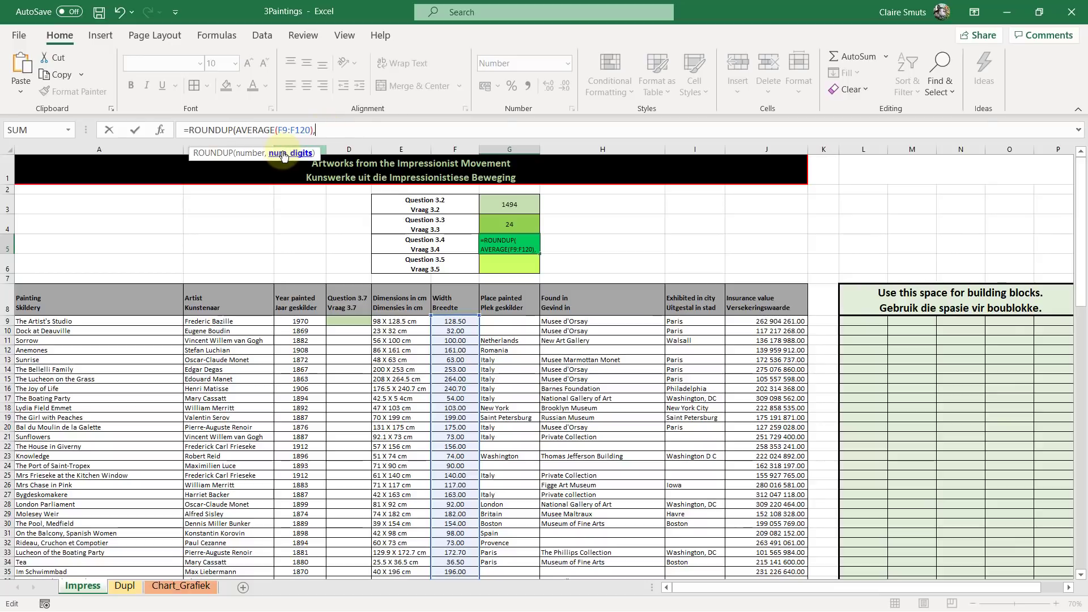
pyautogui.write('1')
pyautogui.write(')')
pyautogui.hotkey('ctrl', 'Return')
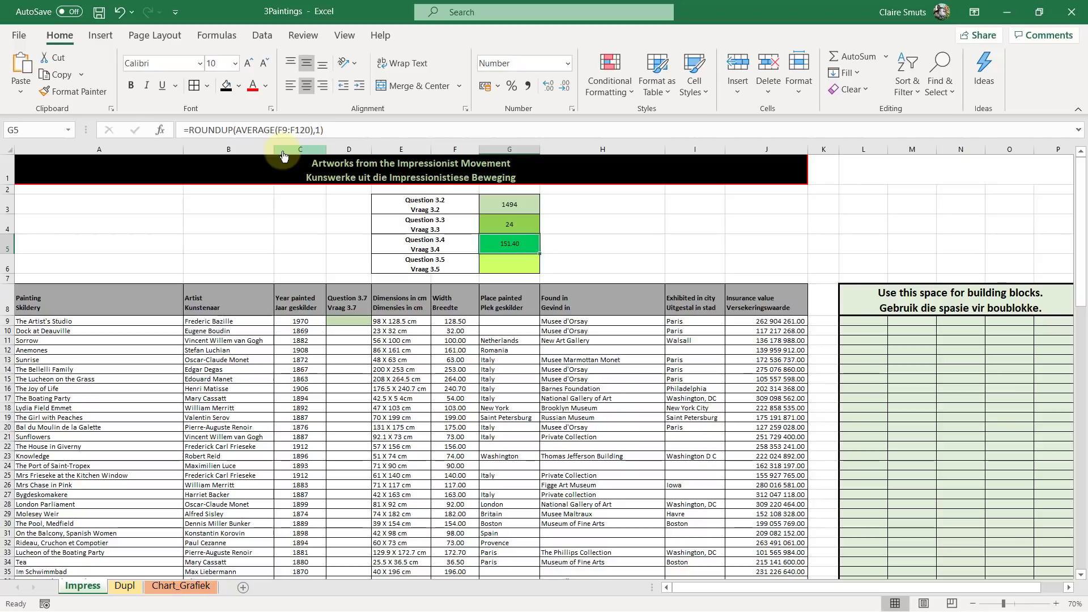
pyautogui.hotkey('ctrl', 'z')
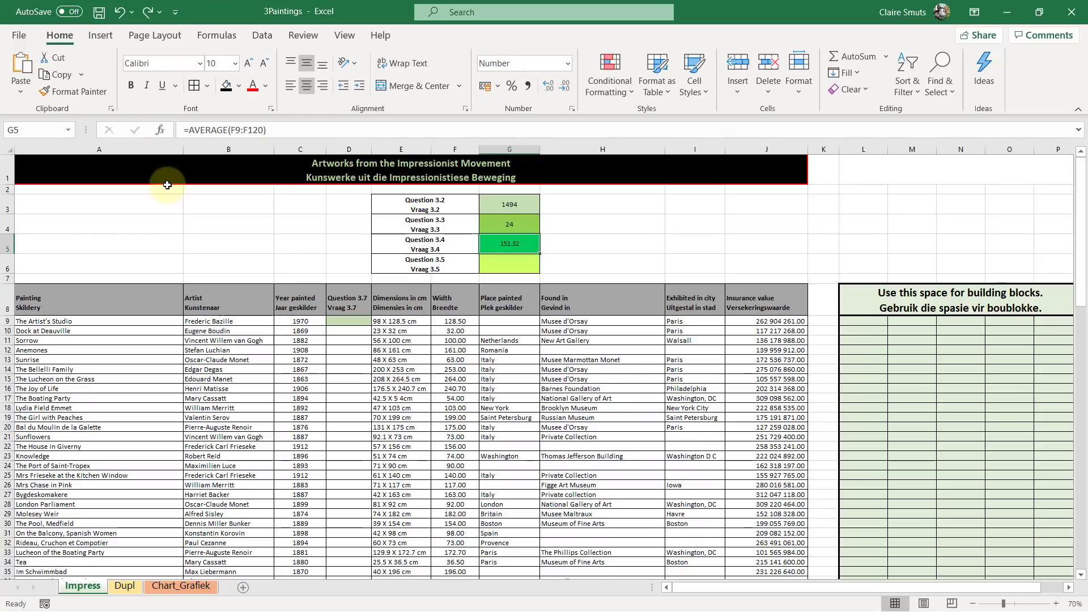
# Step: Cut the whole AVERAGE formula out of cell G5 and leave the cell empty
pyautogui.moveTo(182, 130); pyautogui.dragTo(302, 131)
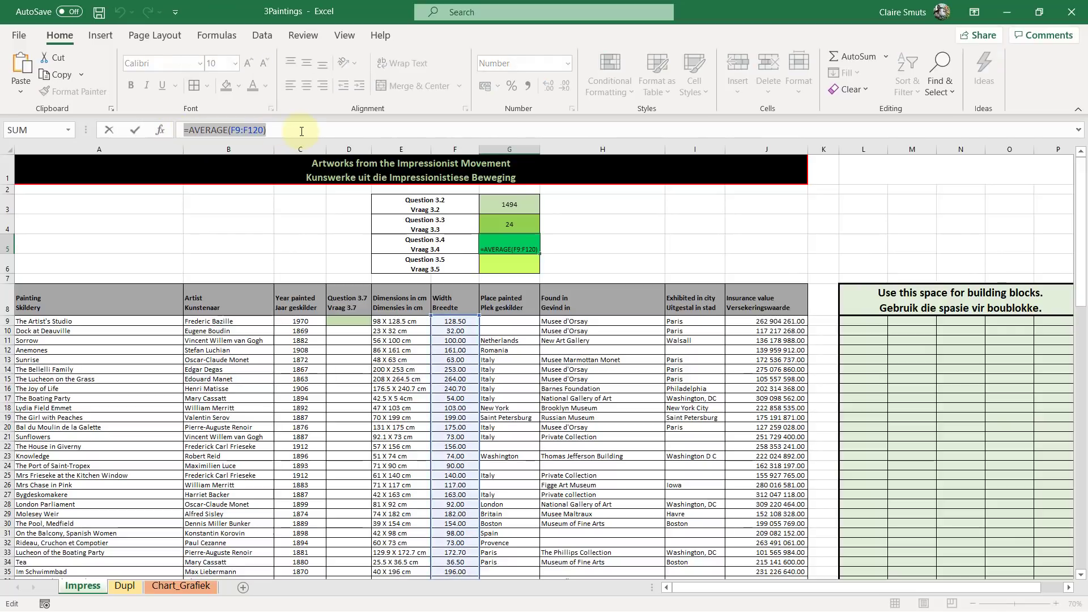
pyautogui.hotkey('ctrl', 'x')
pyautogui.press('Return')
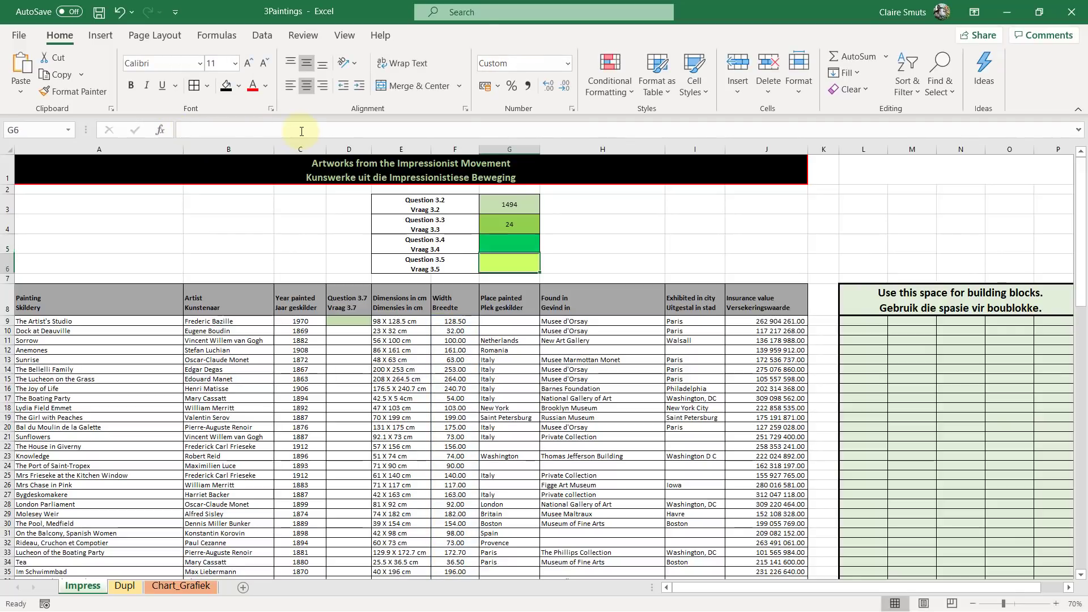
# Step: Paste the cut AVERAGE formula into building-block cell L9 and start a ROUNDUP function in cell G5
pyautogui.click(885, 322)
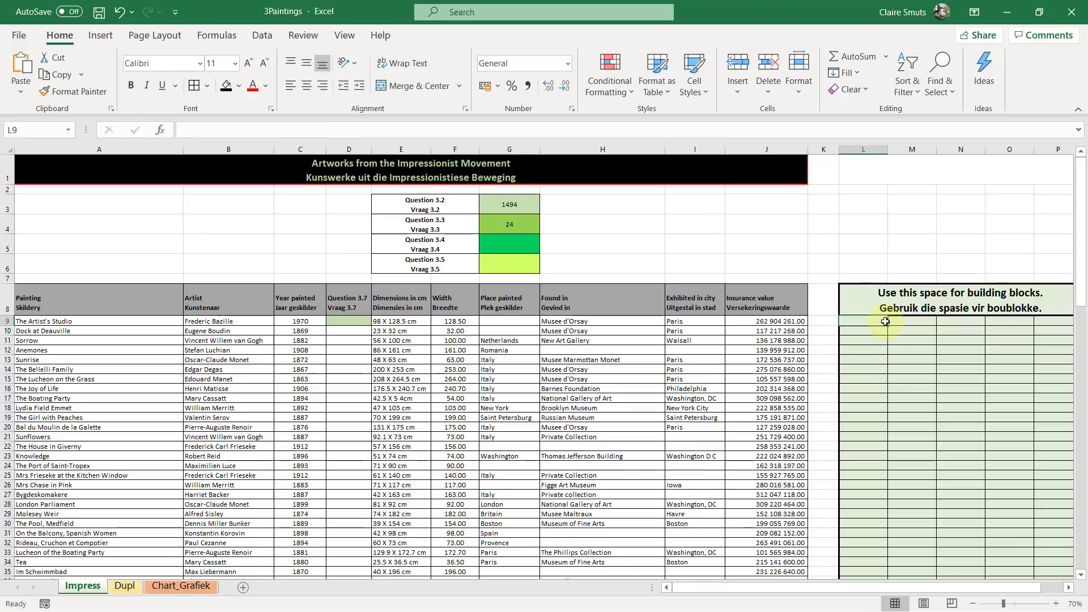
pyautogui.hotkey('ctrl', 'v')
pyautogui.click(521, 242)
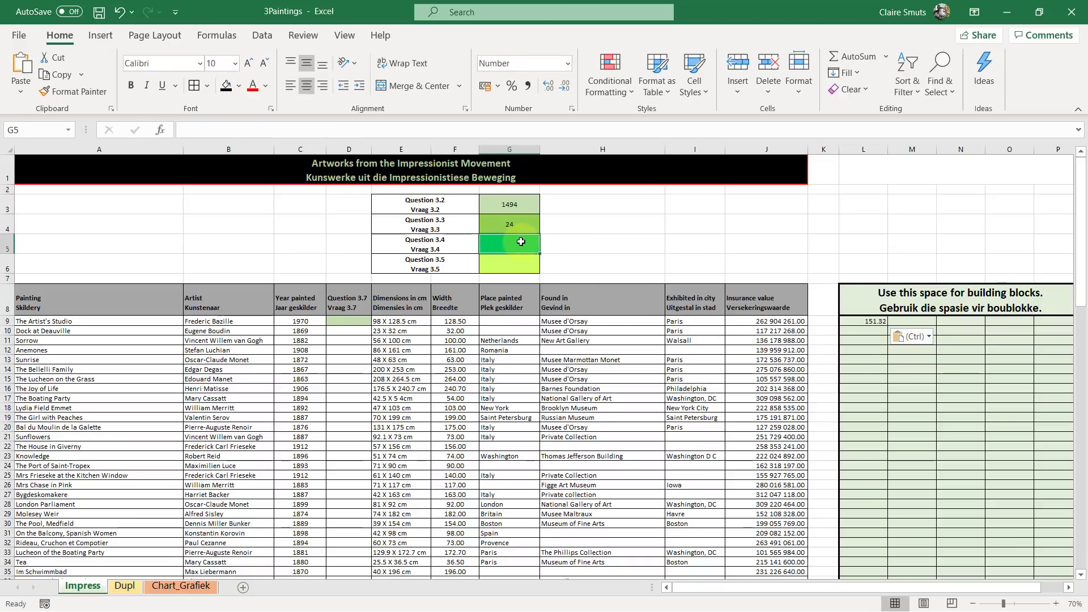
pyautogui.write('=roundup')
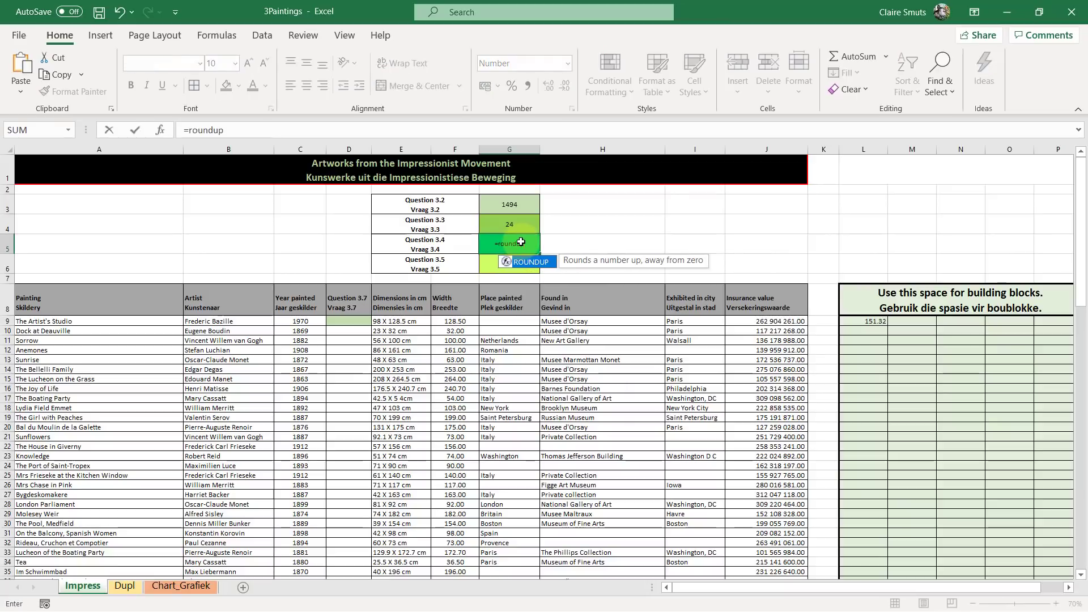
pyautogui.press('Tab')
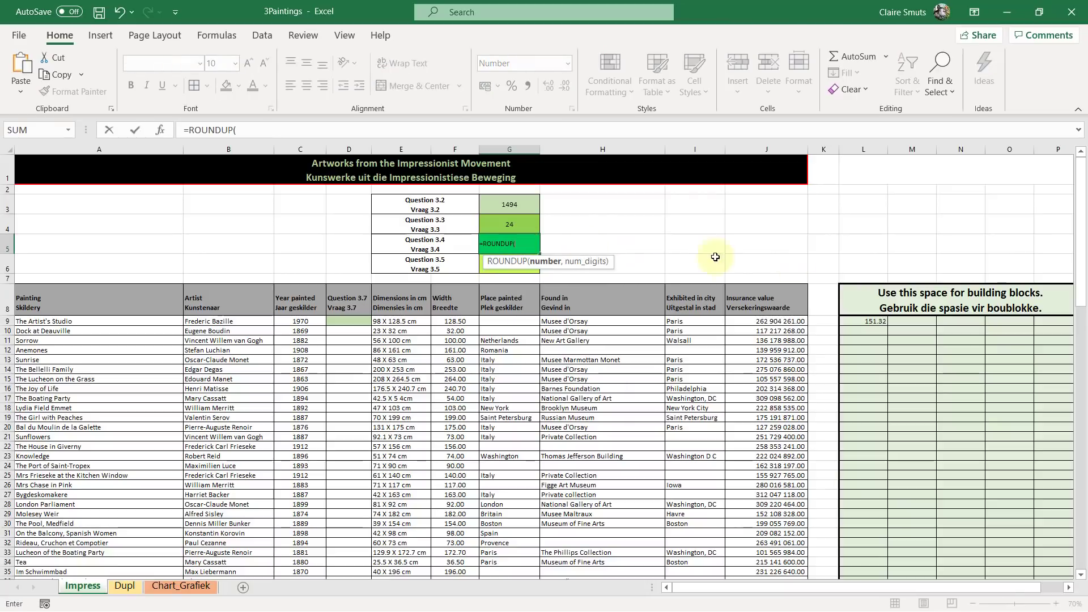
# Step: Try L9 and 1 as the ROUNDUP arguments directly in G5's formula, and remove them again
pyautogui.click(877, 320)
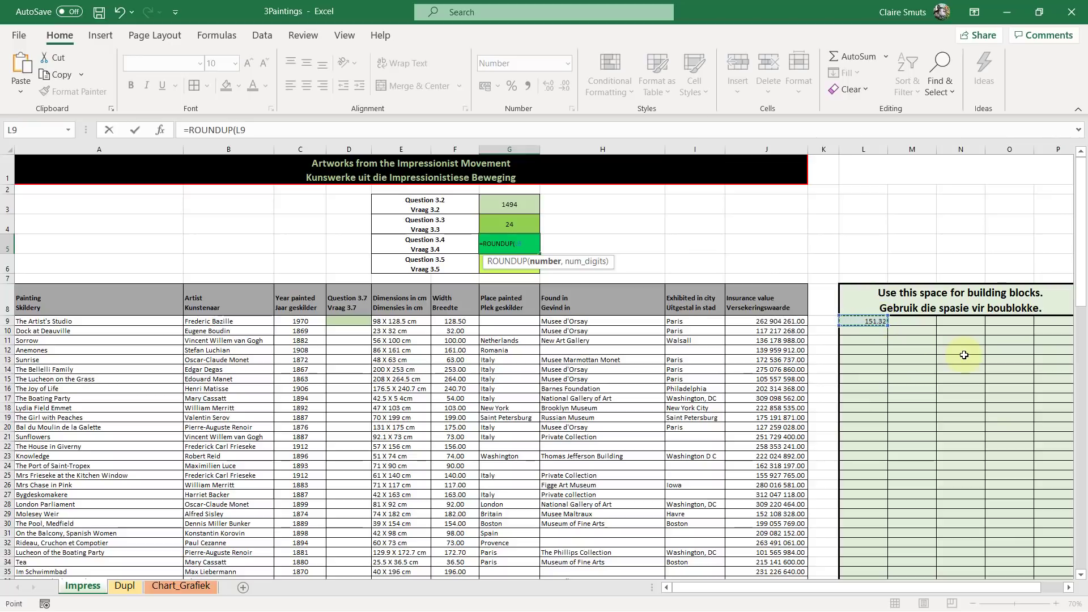
pyautogui.click(291, 130)
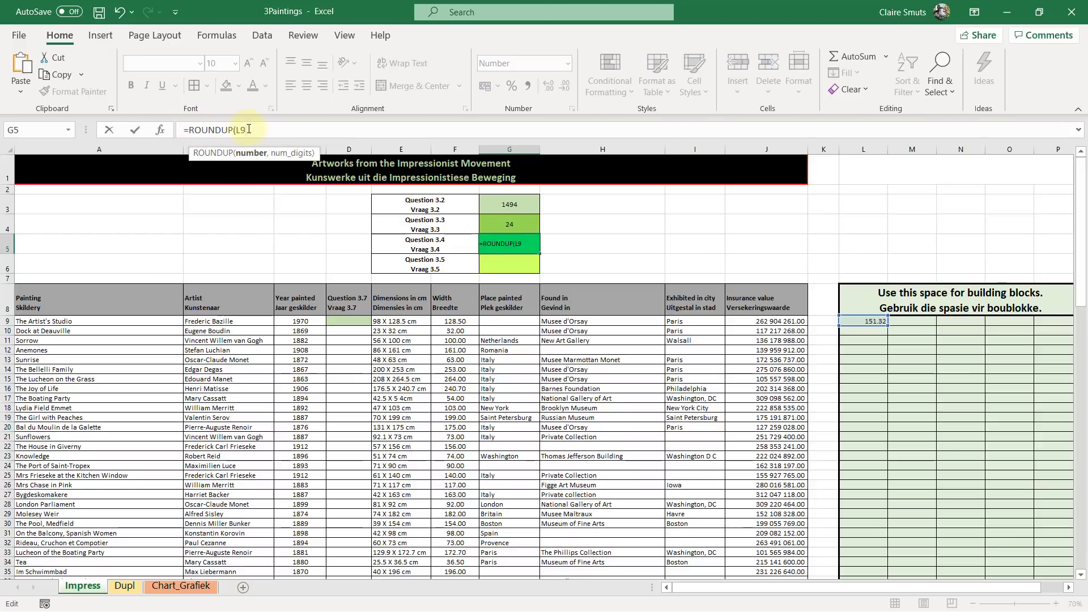
pyautogui.write(',')
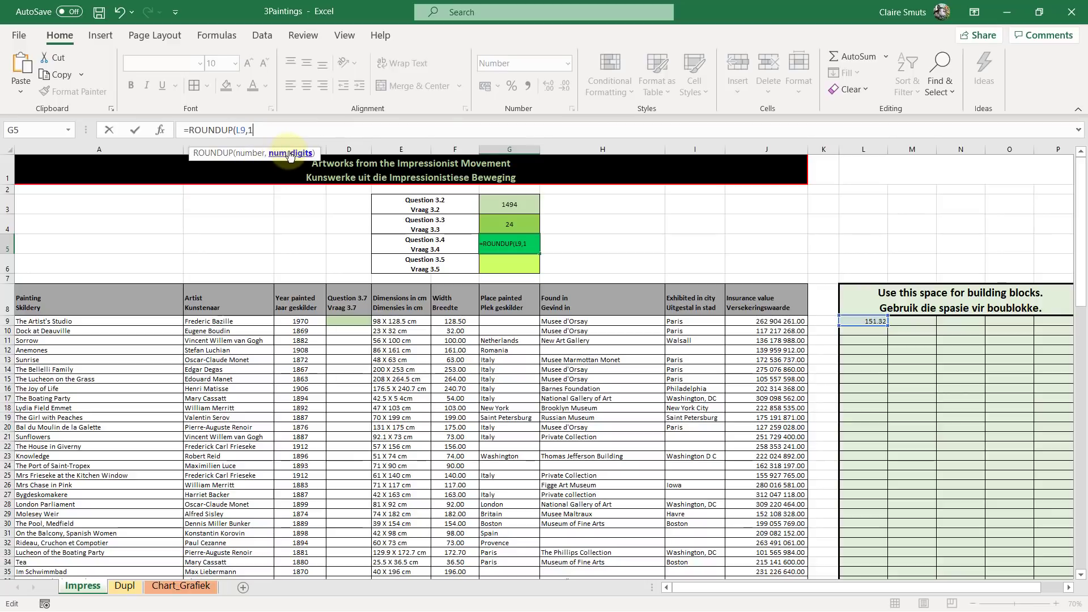
pyautogui.write('1)')
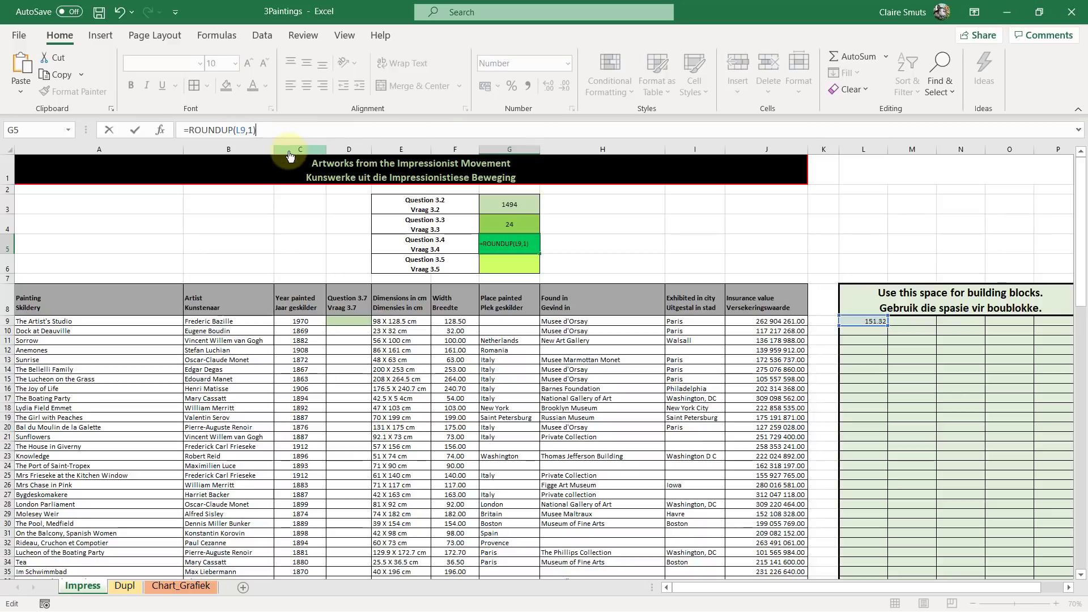
pyautogui.press('BackSpace')
pyautogui.press('BackSpace')
pyautogui.press('BackSpace')
pyautogui.press('BackSpace')
pyautogui.press('BackSpace')
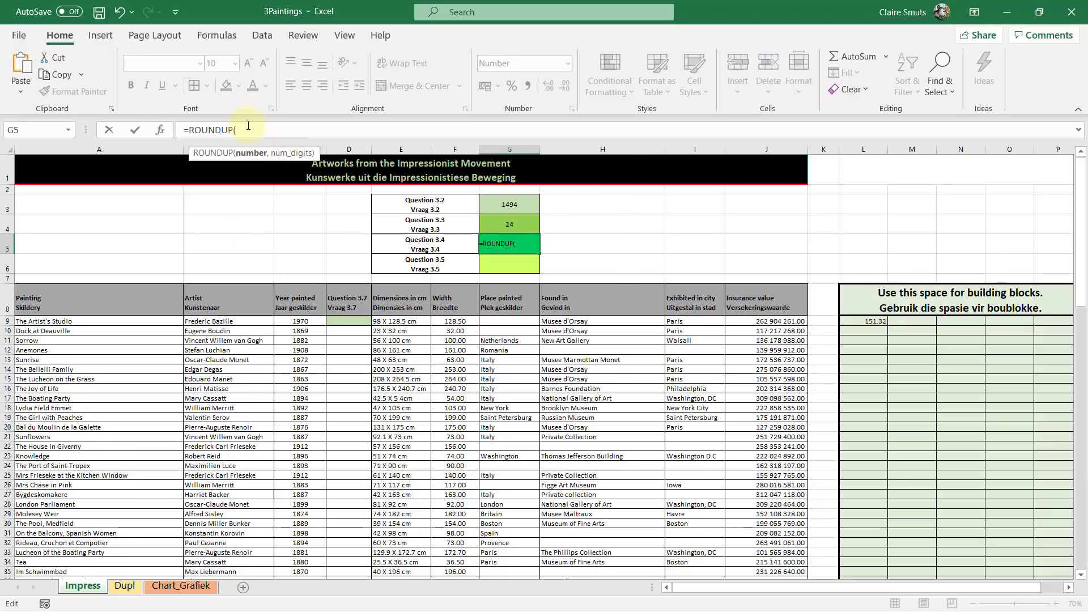
# Step: Complete the ROUNDUP function in cell G5 through its function arguments, with L9 as the number and 1 as Num_digits
pyautogui.click(161, 131)
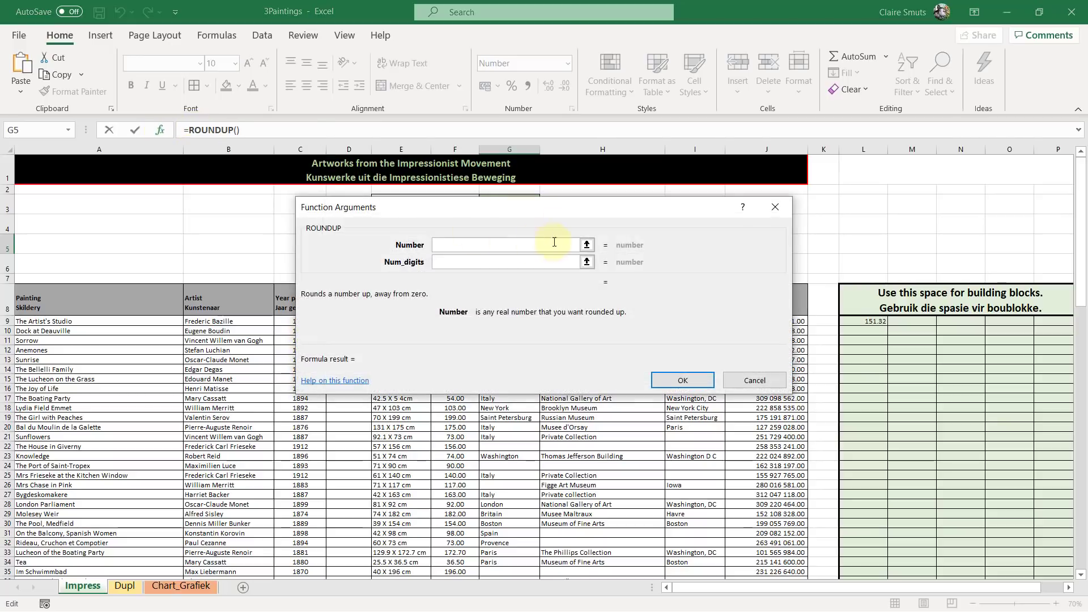
pyautogui.moveTo(554, 207); pyautogui.dragTo(549, 353)
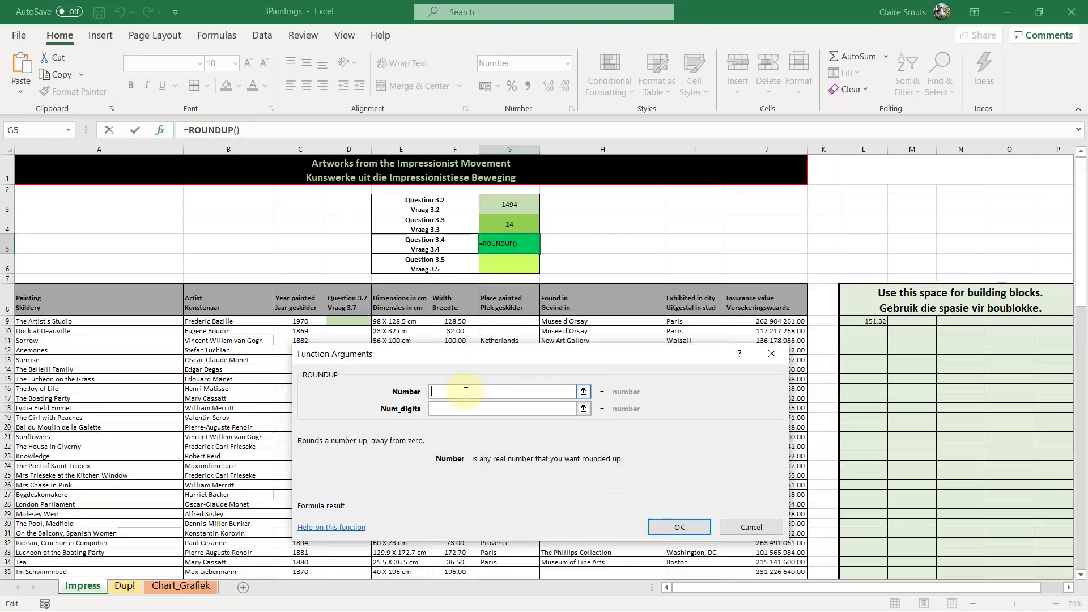
pyautogui.click(878, 322)
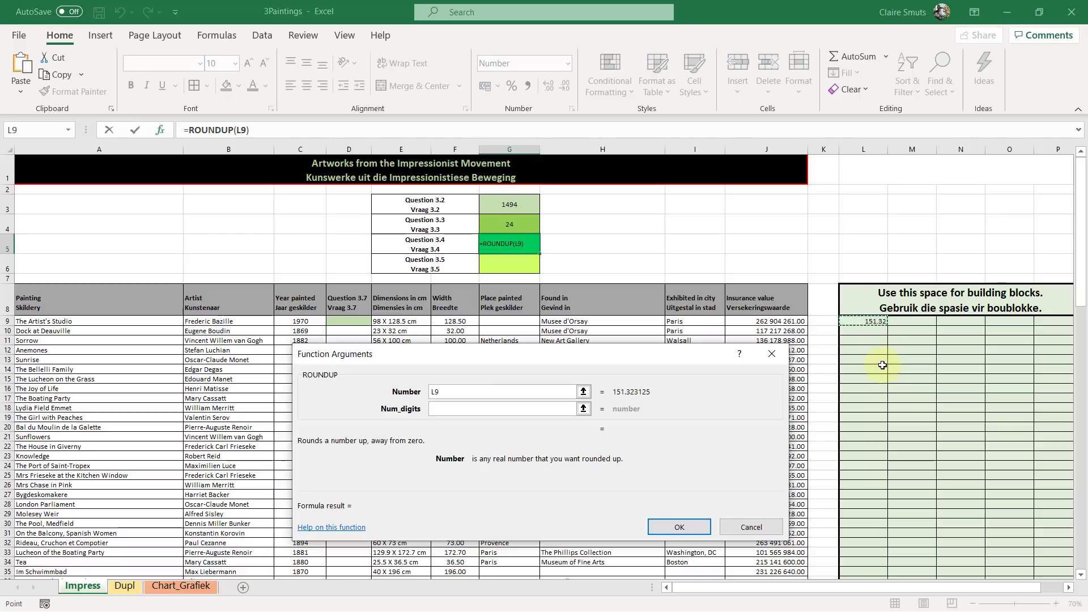
pyautogui.click(449, 409)
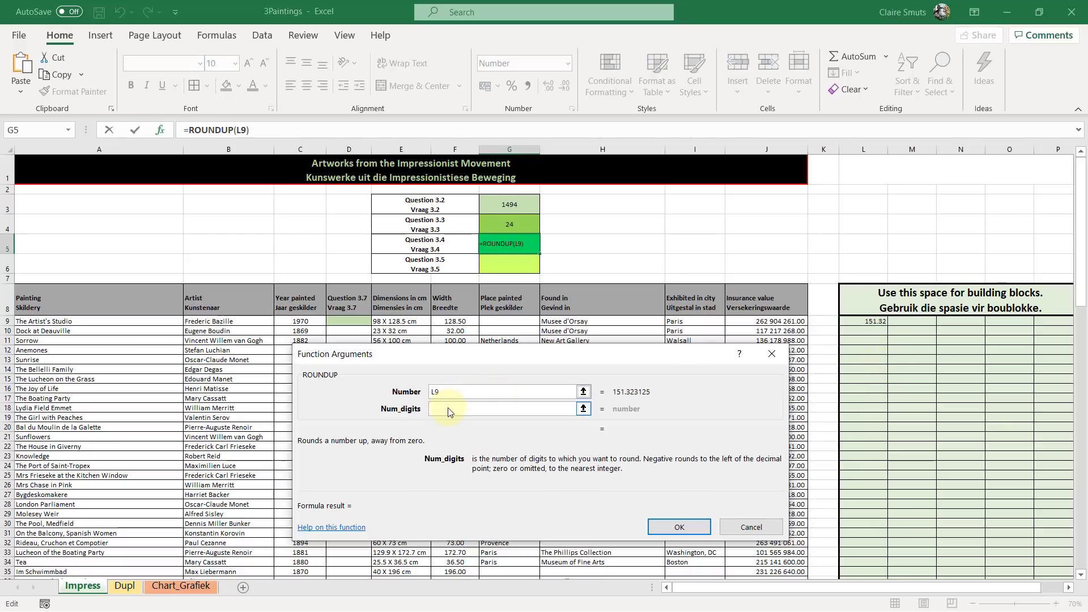
pyautogui.write('1')
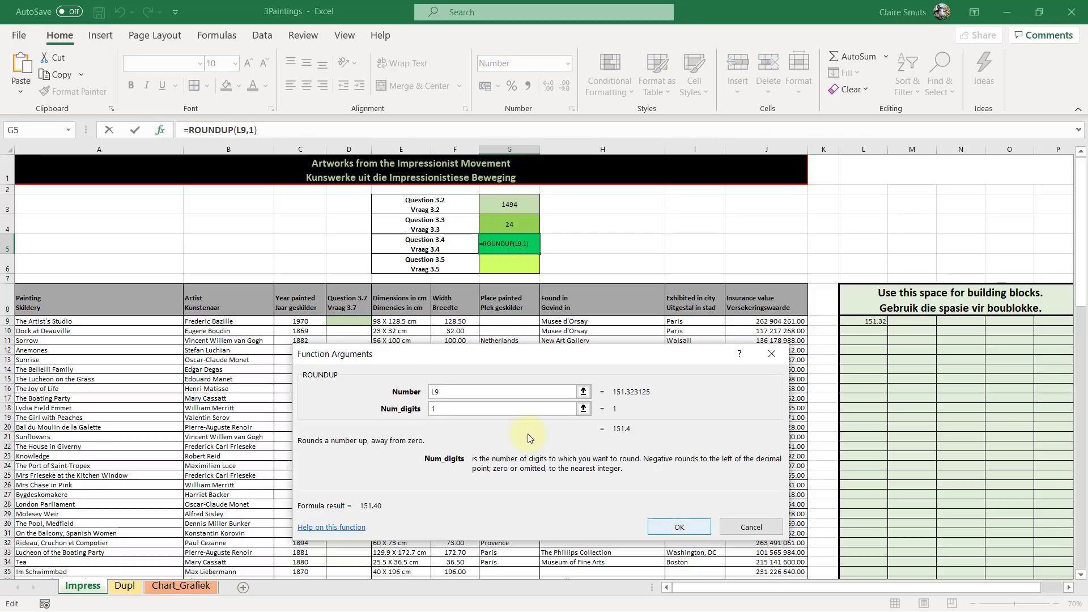
pyautogui.click(421, 395)
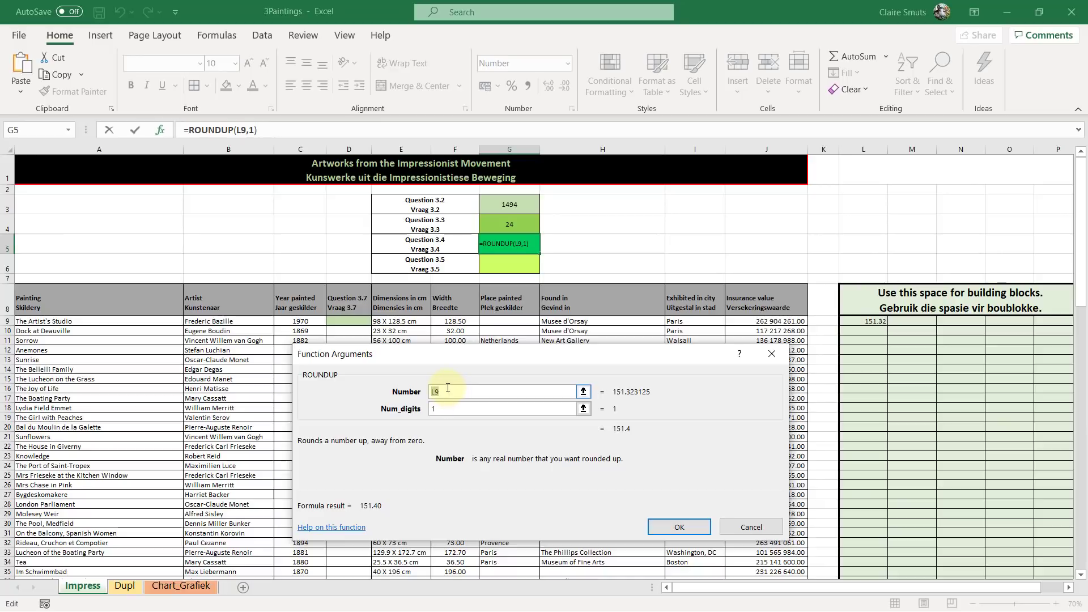
pyautogui.click(675, 526)
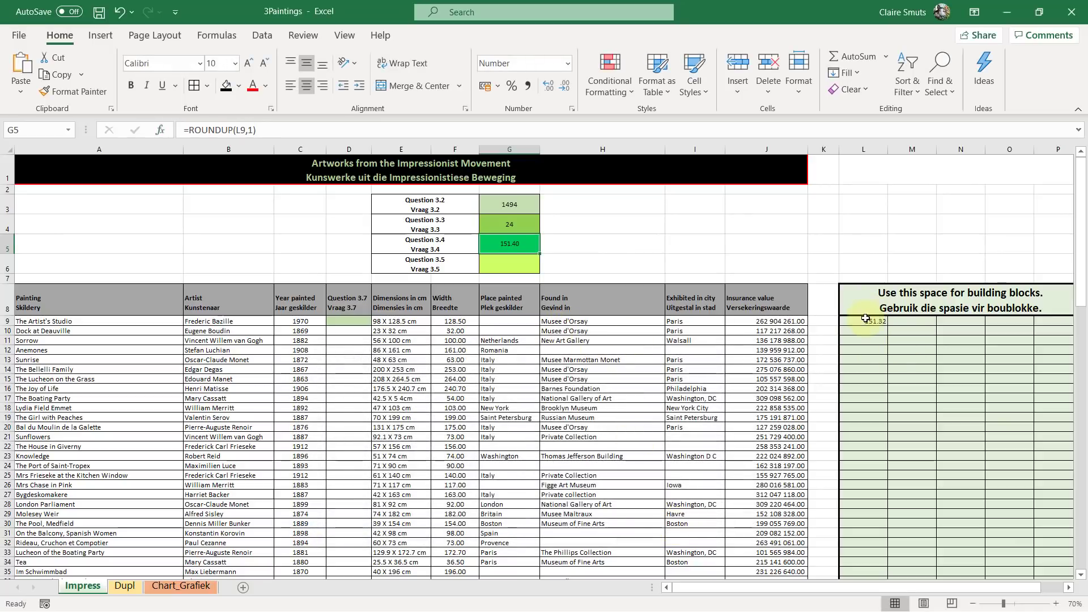
# Step: Compare the AVERAGE formula in building-block cell L9 with the ROUNDUP formula in cell G5
pyautogui.click(884, 322)
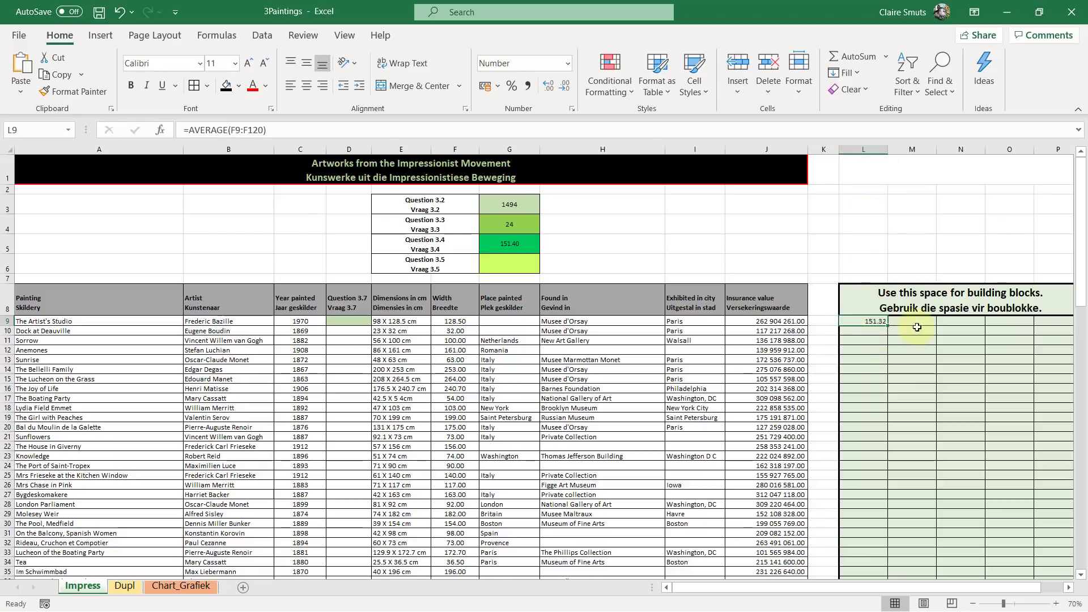
pyautogui.click(510, 244)
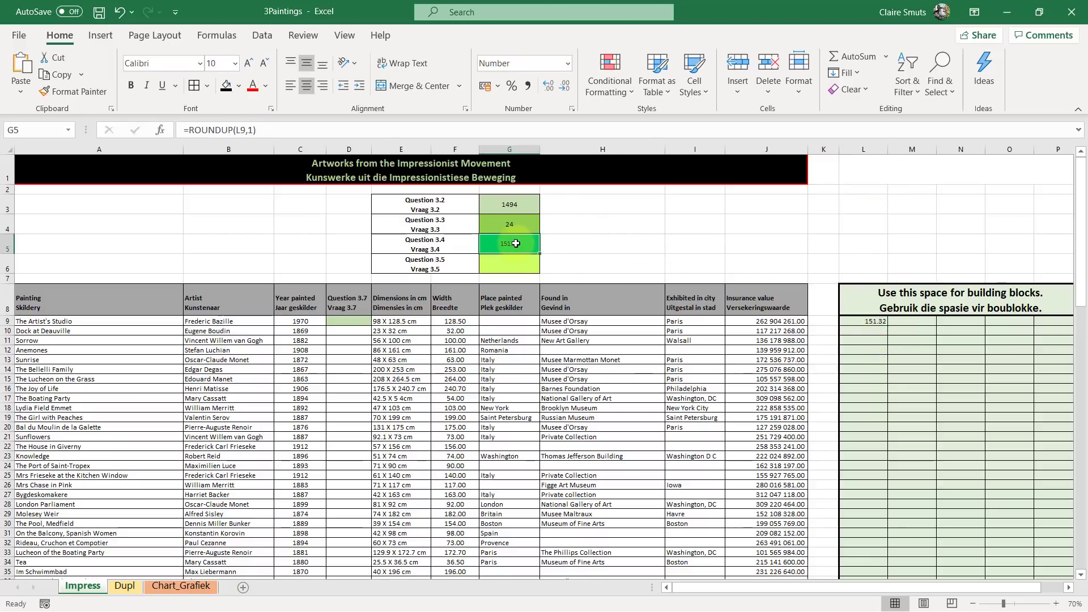
pyautogui.click(859, 320)
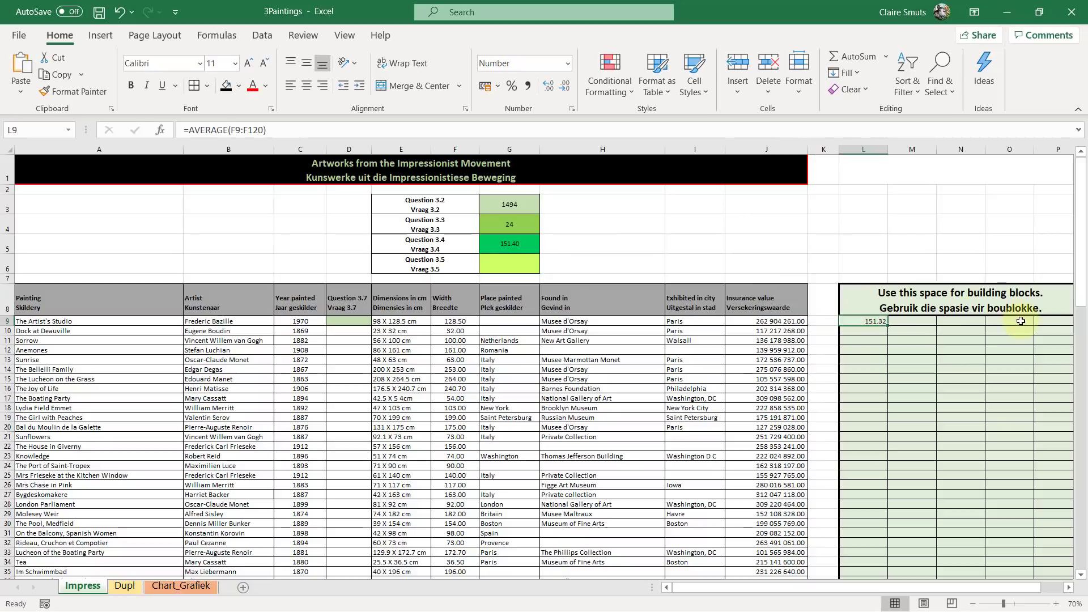
pyautogui.click(520, 242)
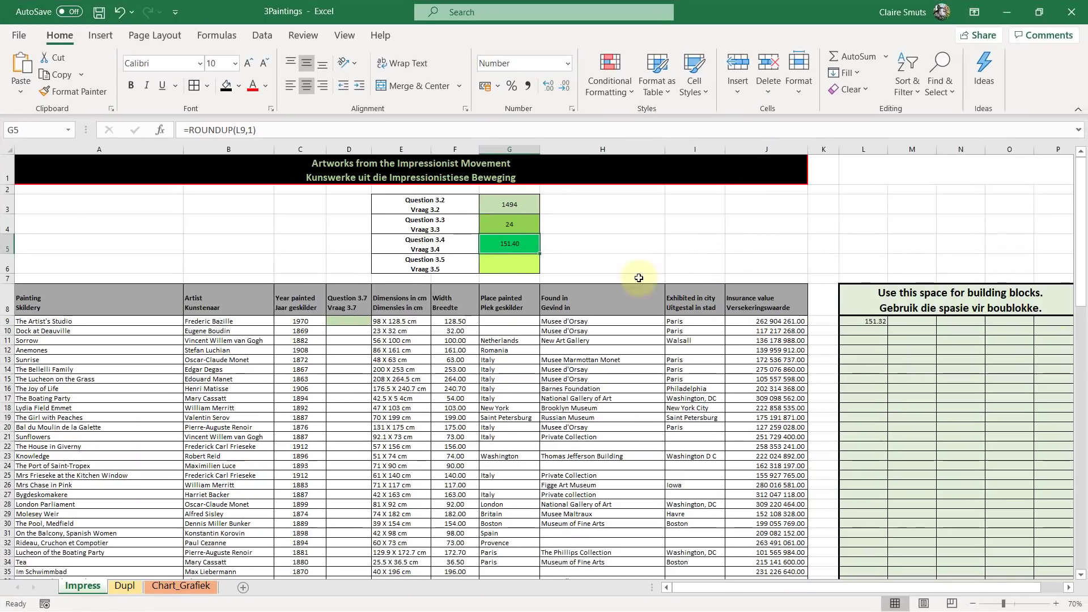
# Step: Start a SUMIFS function in cell G6 and set its Sum_range to the insurance values in J9:J120
pyautogui.click(494, 264)
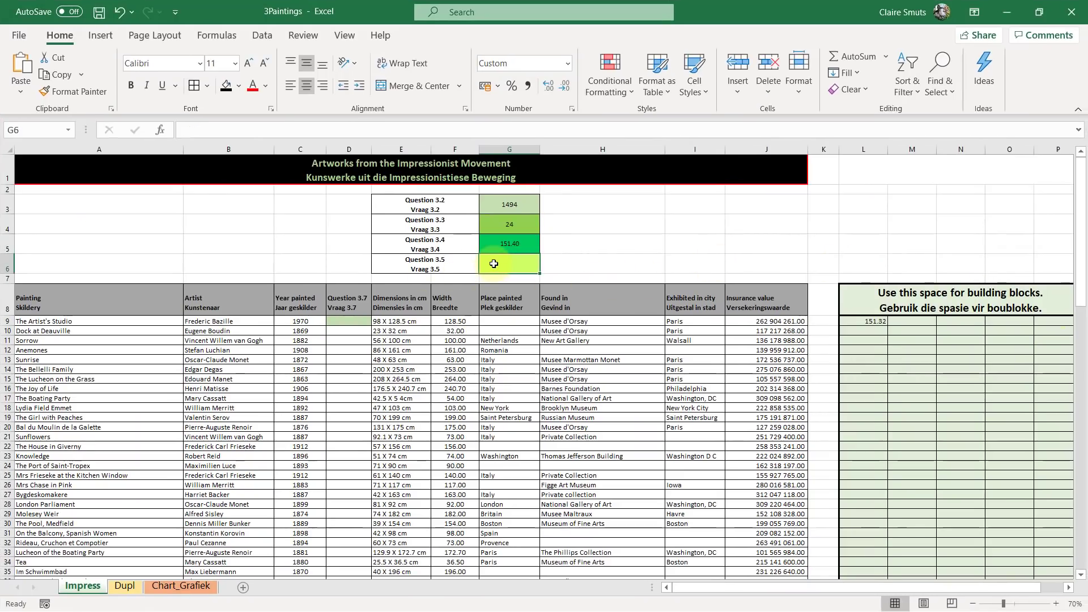
pyautogui.write('=sumifs')
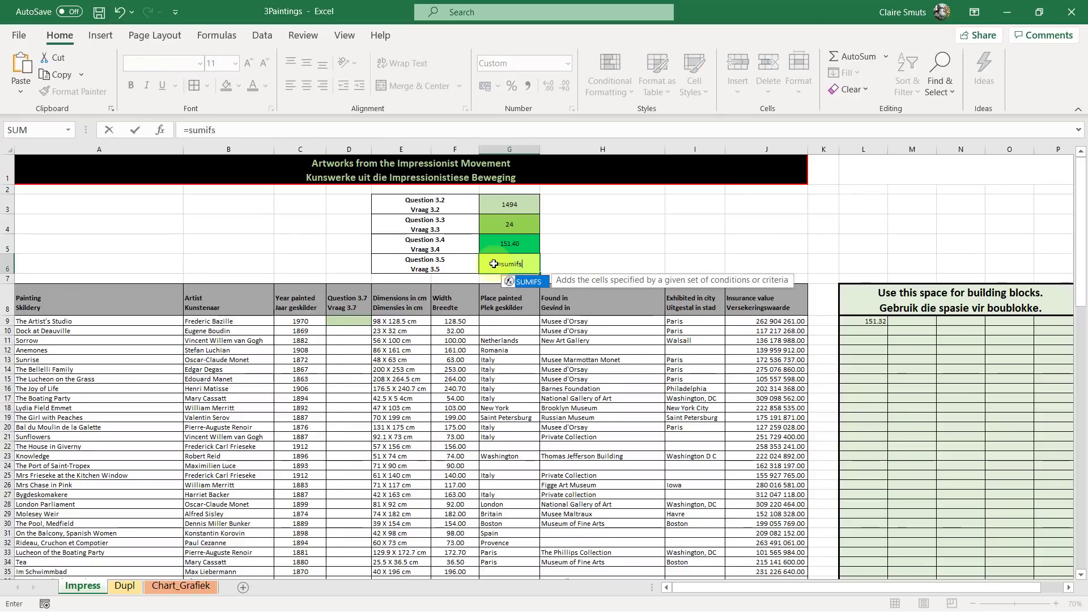
pyautogui.press('Tab')
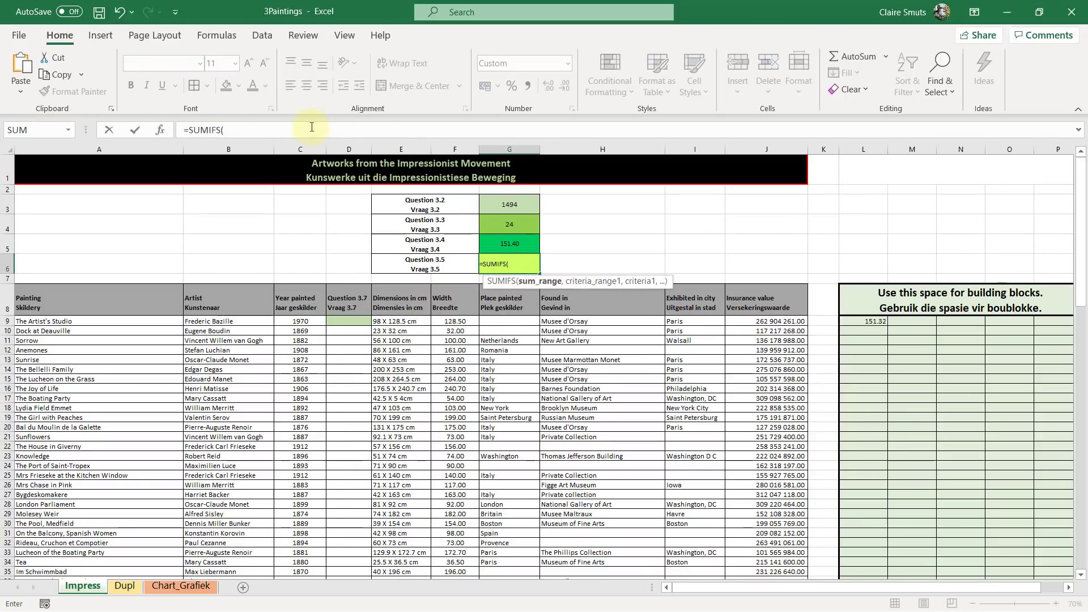
pyautogui.click(257, 132)
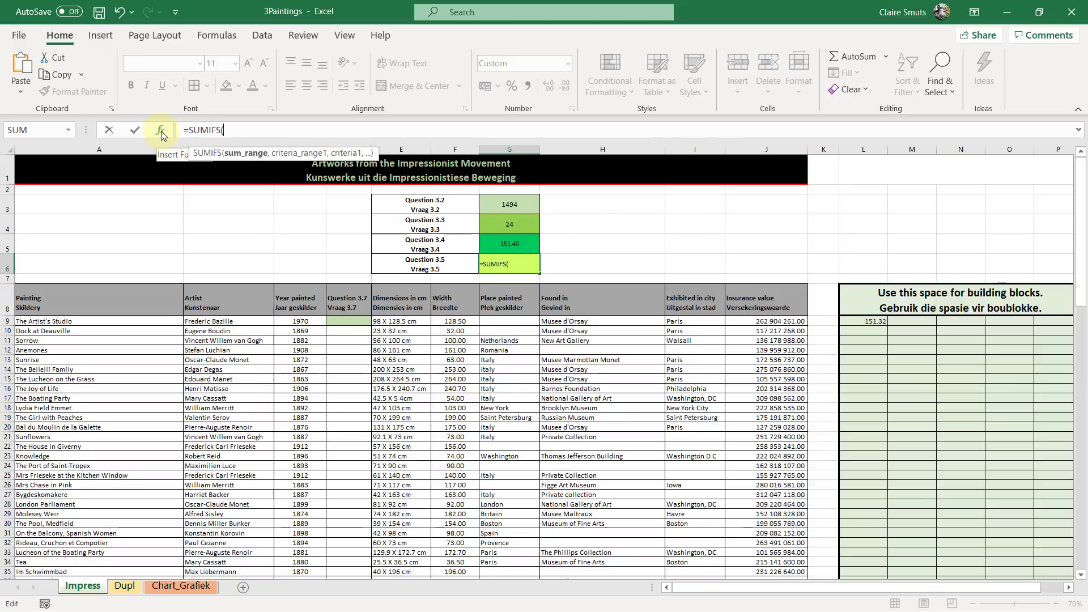
pyautogui.click(161, 131)
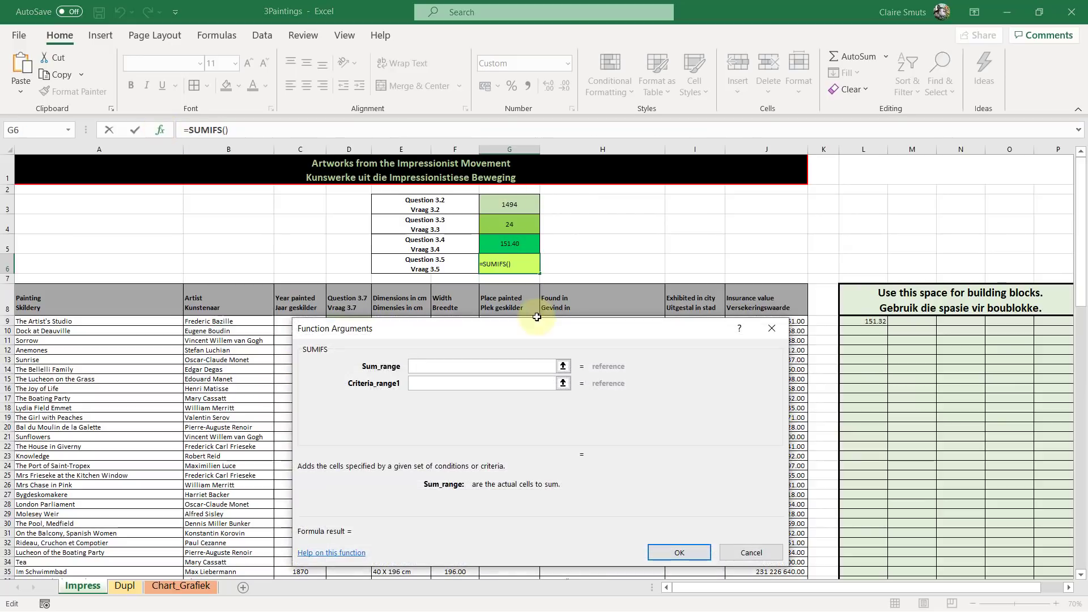
pyautogui.moveTo(541, 324); pyautogui.dragTo(448, 244)
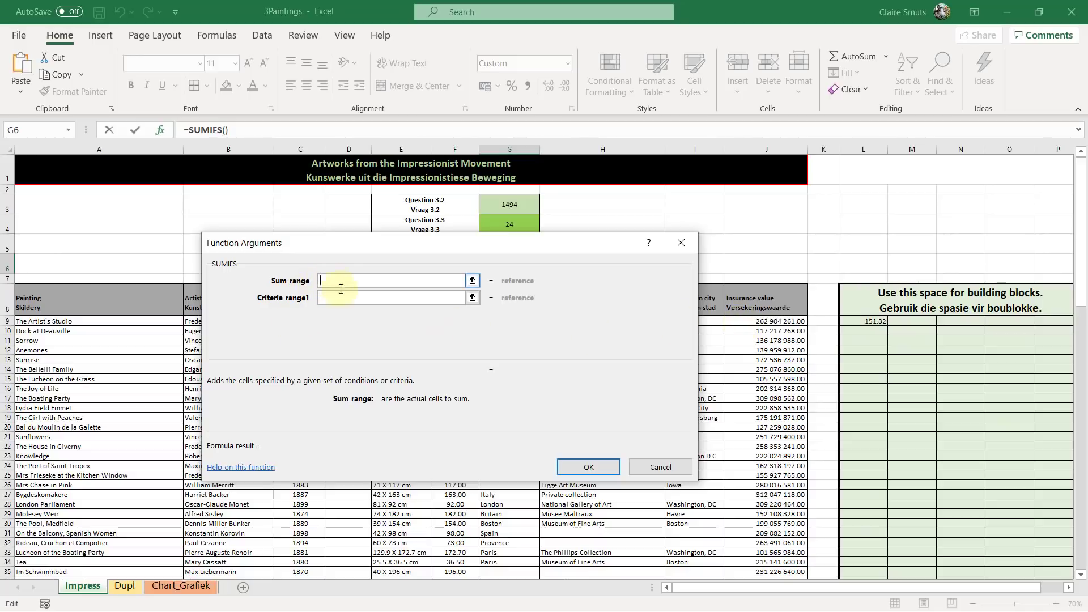
pyautogui.moveTo(774, 321); pyautogui.dragTo(772, 551)
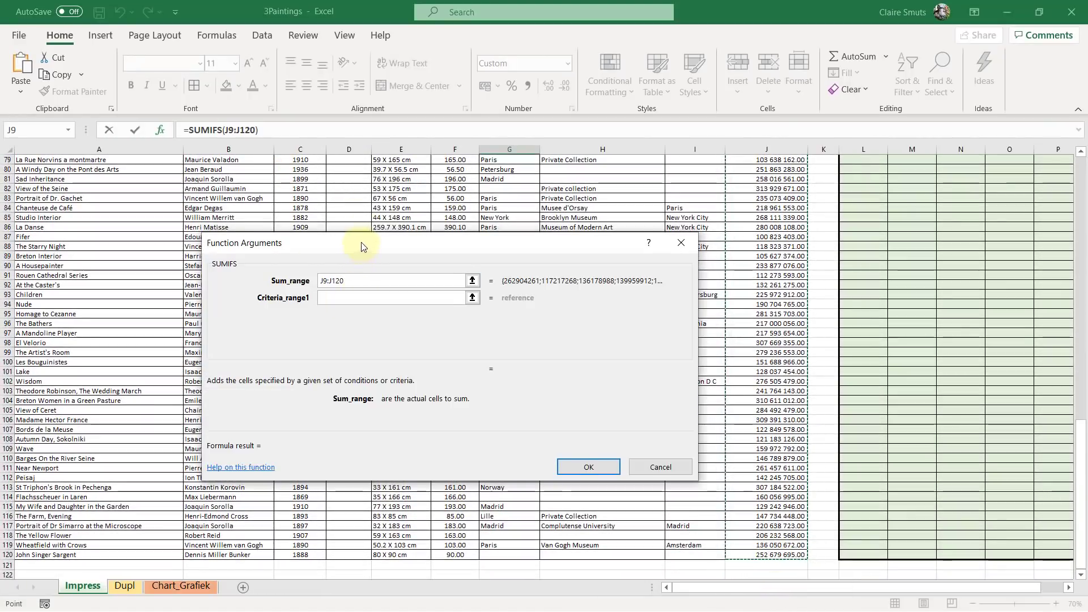
# Step: Check the SUMIFS conditions of question 3.5 in the exam PDF and return to the function arguments in the workbook
pyautogui.click(357, 272)
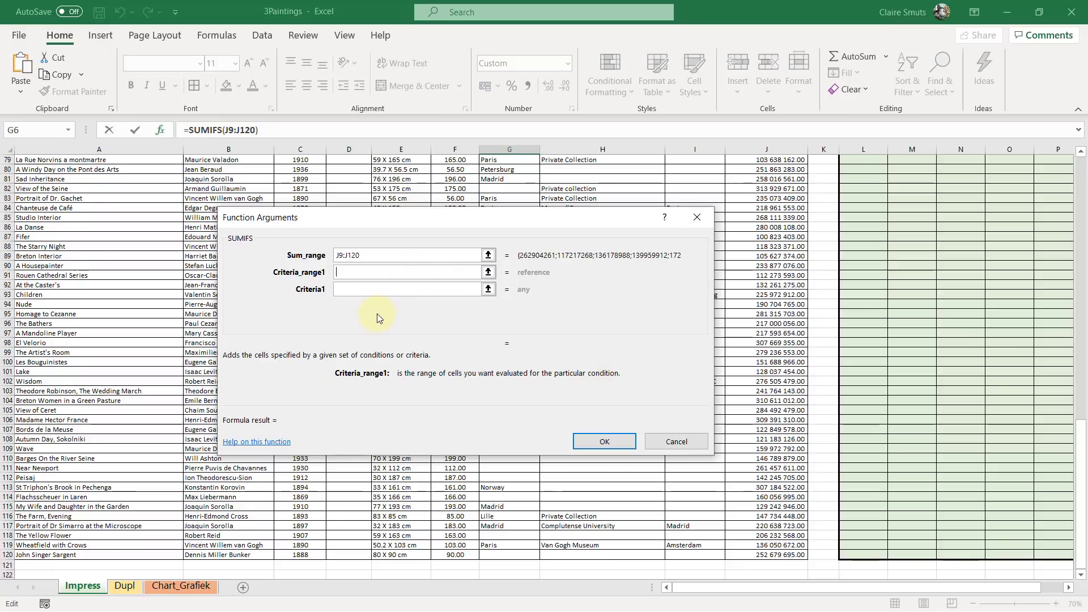
pyautogui.scroll(5, 376, 314)
pyautogui.click(339, 290)
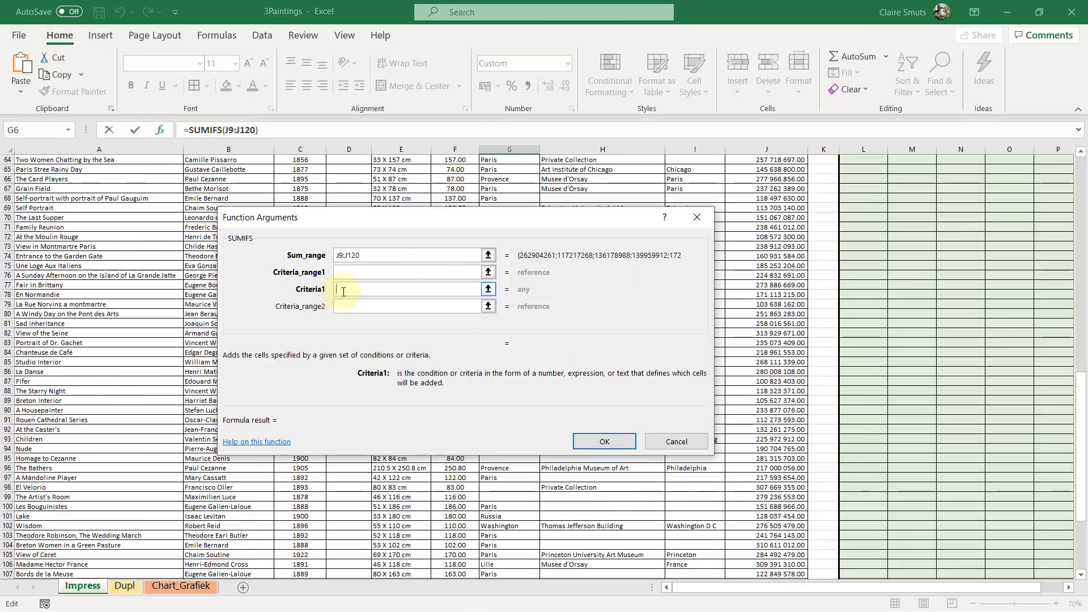
pyautogui.scroll(20, 360, 314)
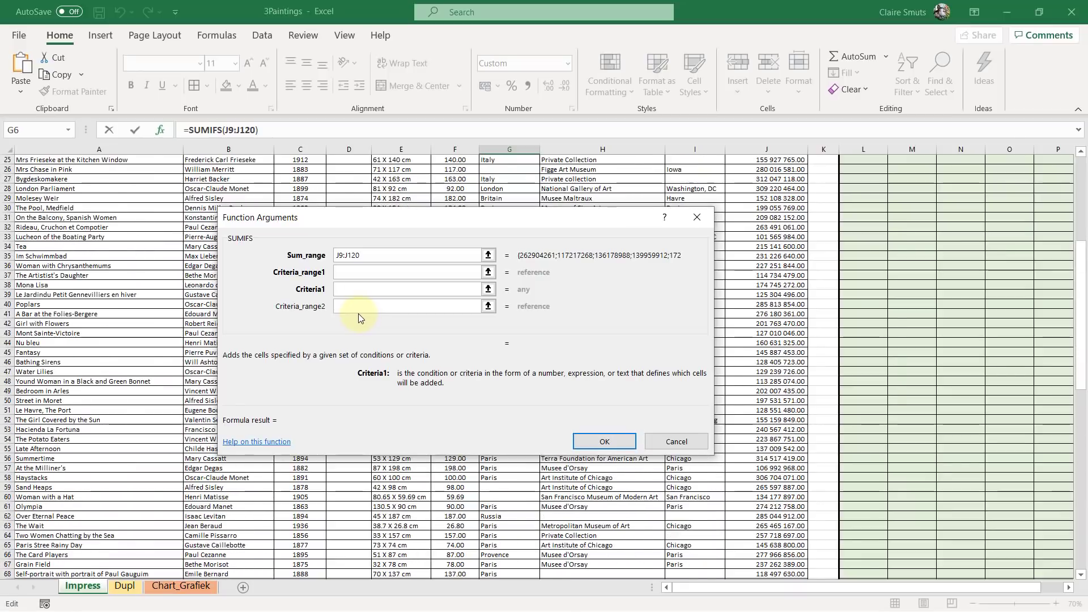
pyautogui.moveTo(418, 222); pyautogui.dragTo(691, 213)
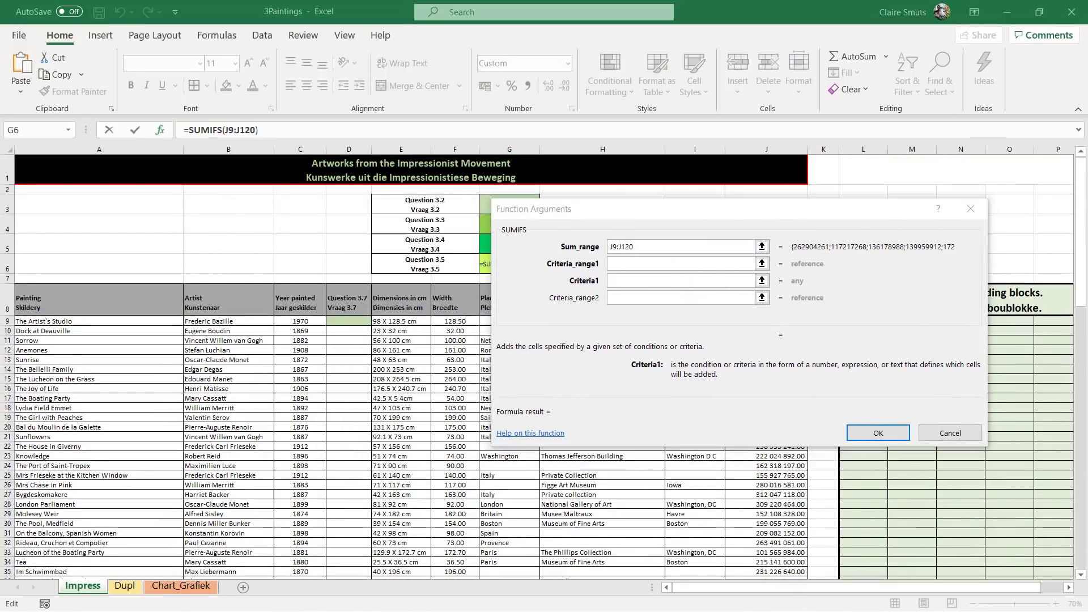
pyautogui.hotkey('alt', 'Tab')
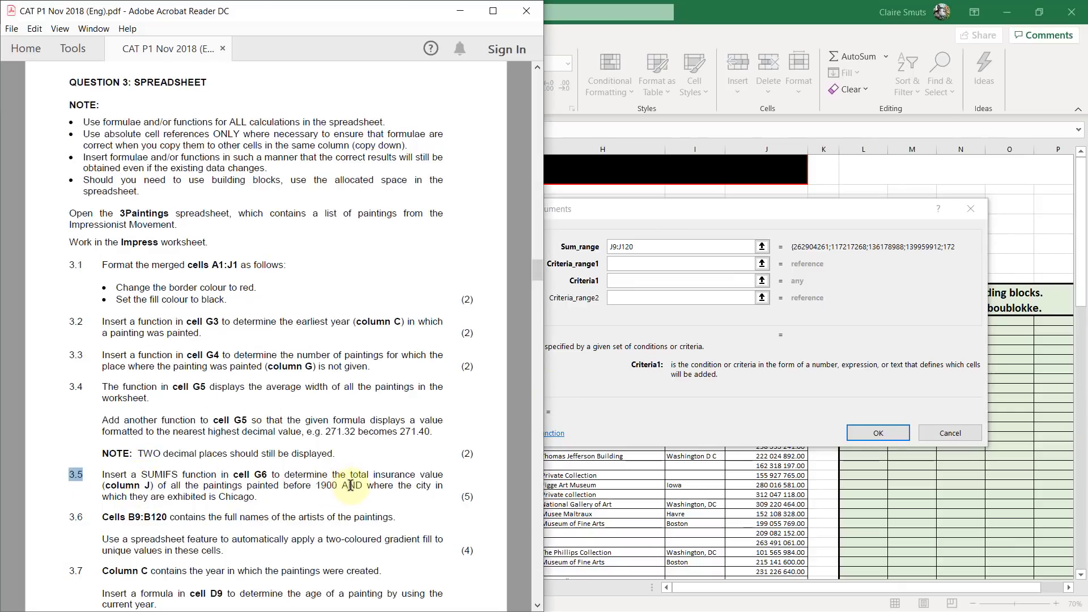
pyautogui.click(671, 216)
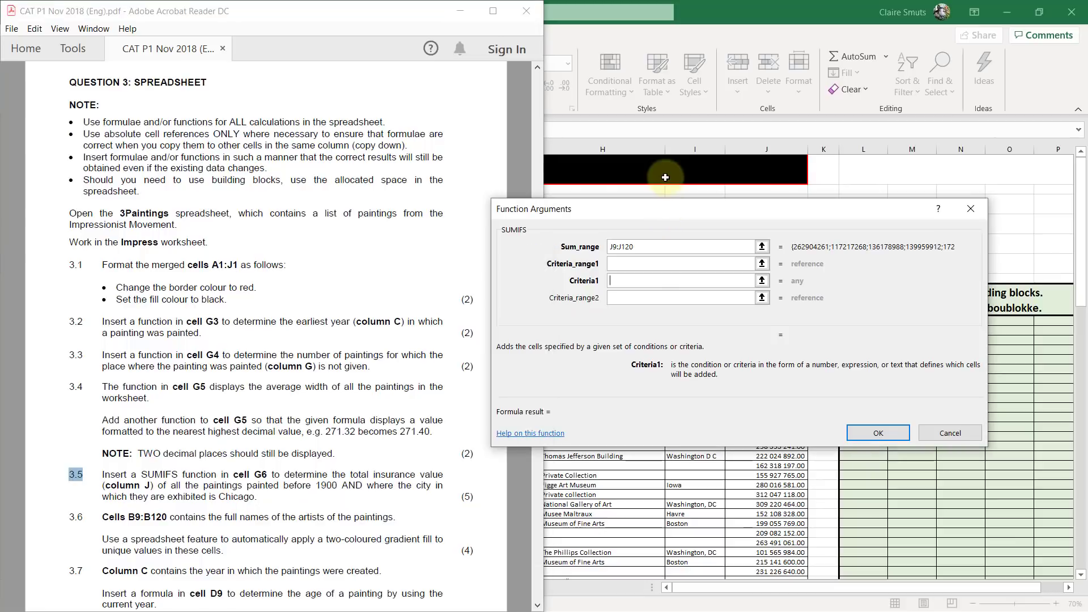
pyautogui.click(669, 170)
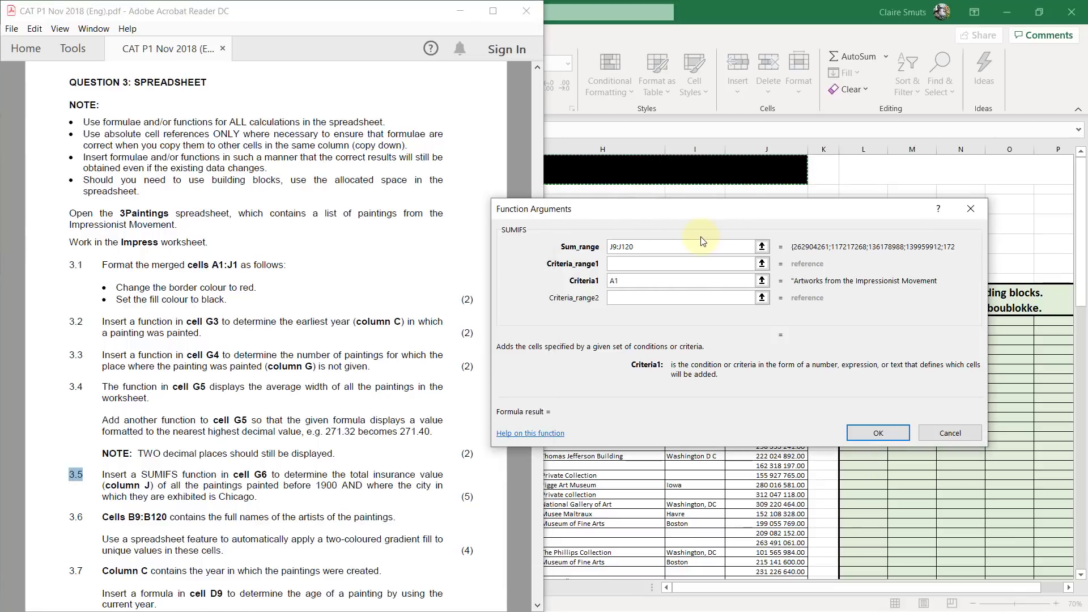
pyautogui.press('BackSpace')
pyautogui.press('BackSpace')
pyautogui.click(460, 11)
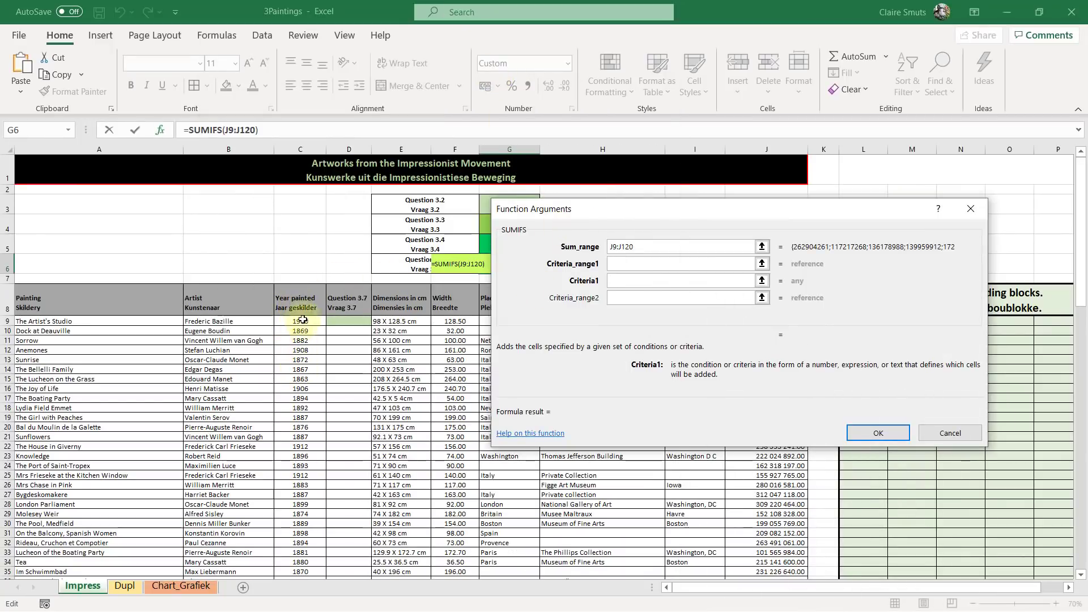
# Step: Set the SUMIFS Criteria_range1 to the years in C9:C120 and Criteria1 to <1900
pyautogui.click(653, 266)
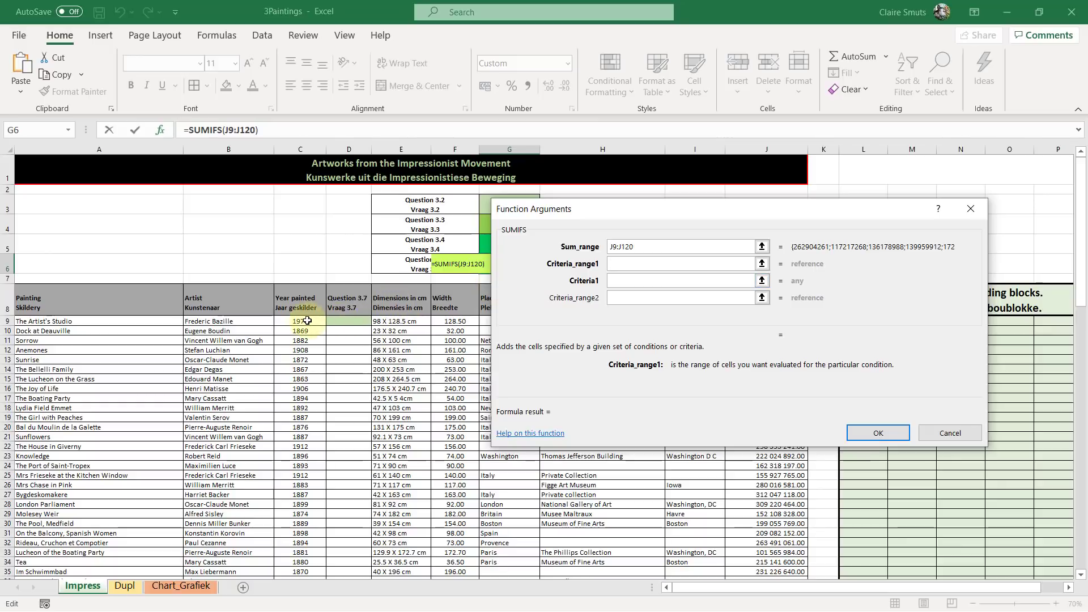
pyautogui.moveTo(307, 320); pyautogui.dragTo(303, 565)
pyautogui.scroll(20, 669, 366)
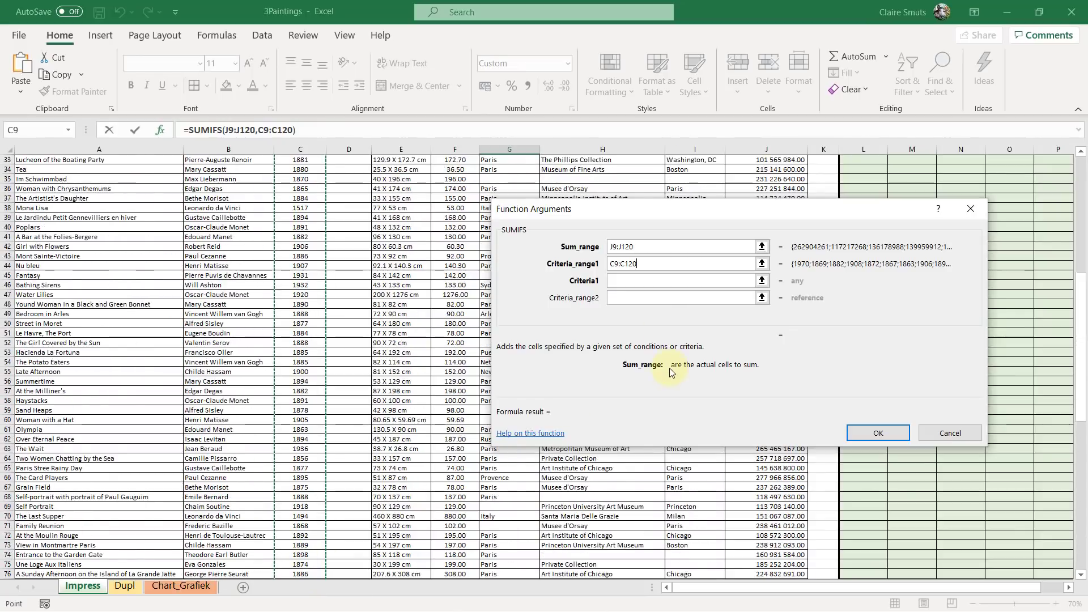
pyautogui.scroll(2, 669, 368)
pyautogui.click(643, 280)
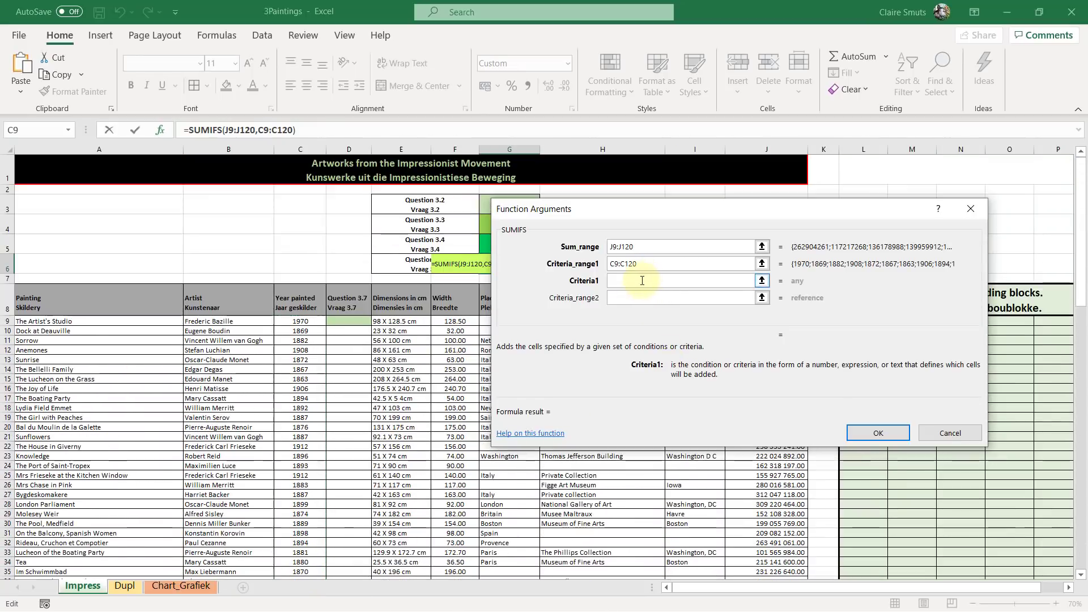
pyautogui.write('<1900')
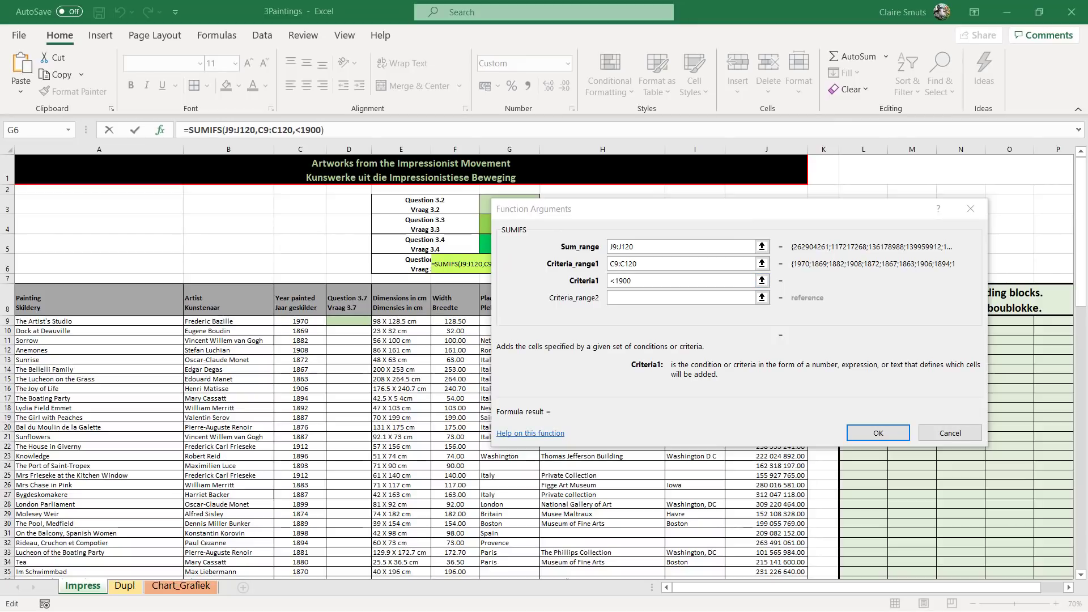
# Step: Check the city condition of question 3.5 in the exam PDF and set Criteria_range2 to the exhibited cities in I9:I120
pyautogui.hotkey('alt', 'Tab')
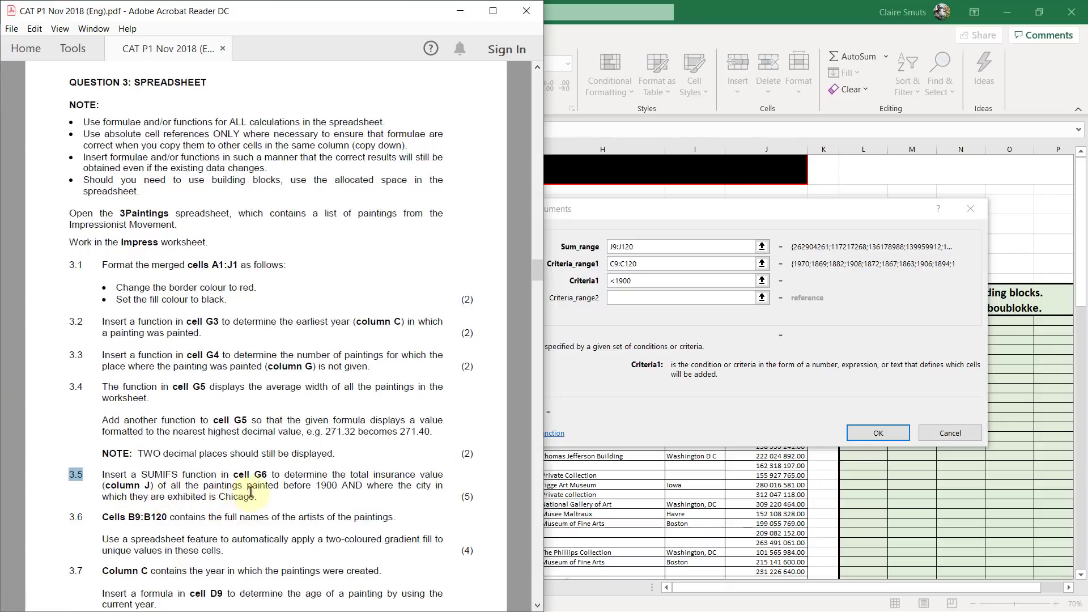
pyautogui.click(460, 10)
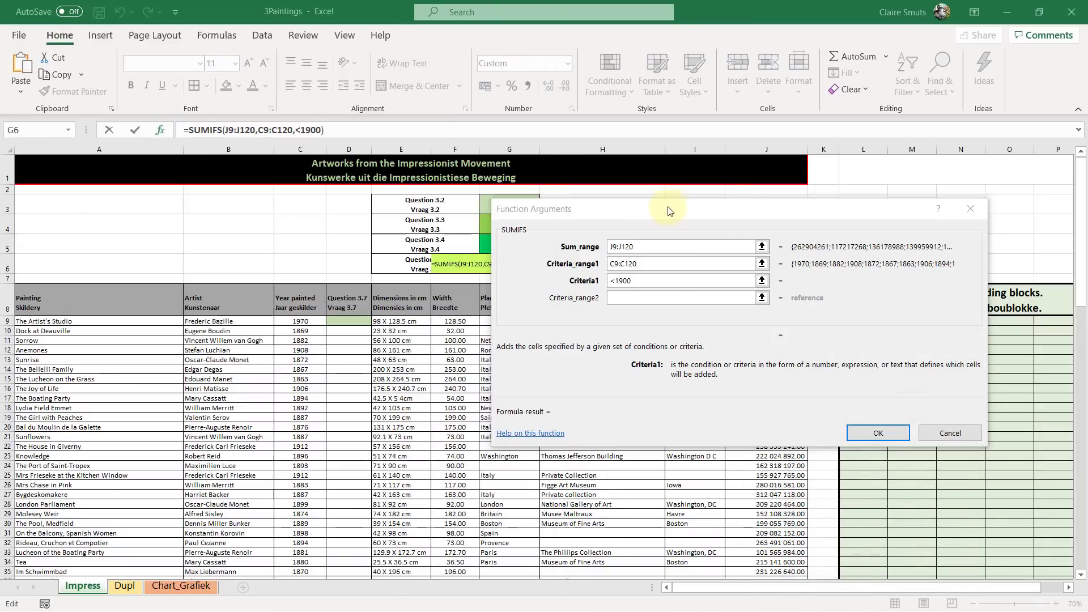
pyautogui.moveTo(603, 209); pyautogui.dragTo(725, 338)
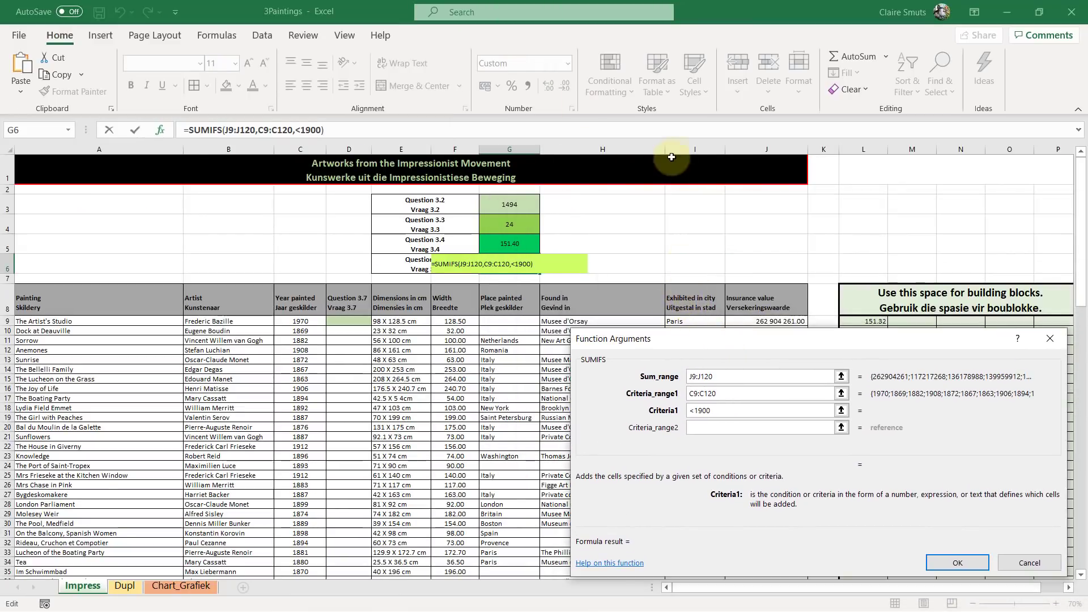
pyautogui.click(698, 429)
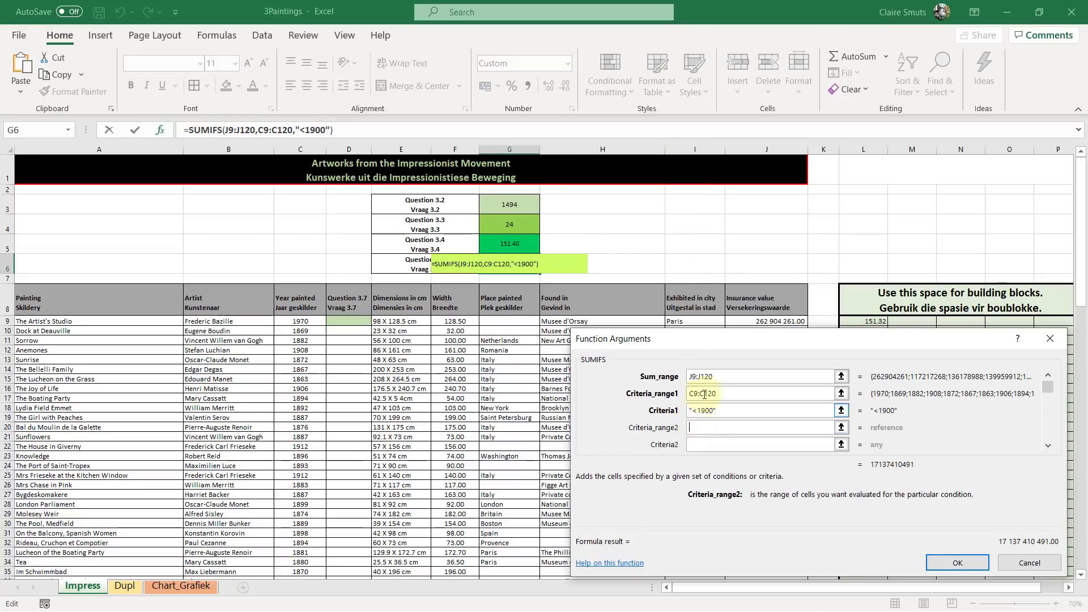
pyautogui.moveTo(692, 321); pyautogui.dragTo(693, 553)
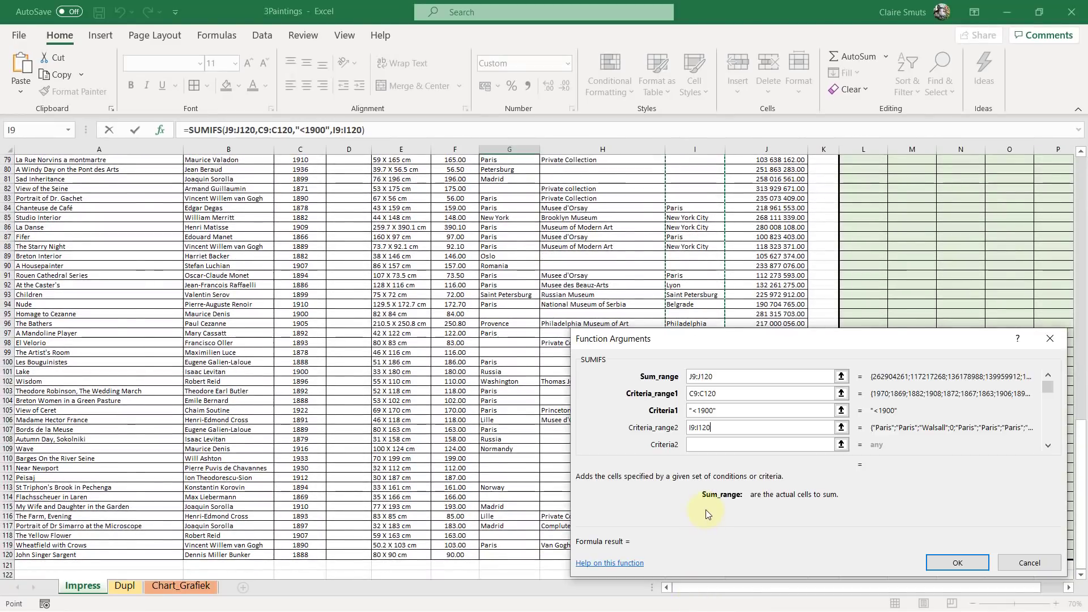
pyautogui.scroll(20, 707, 509)
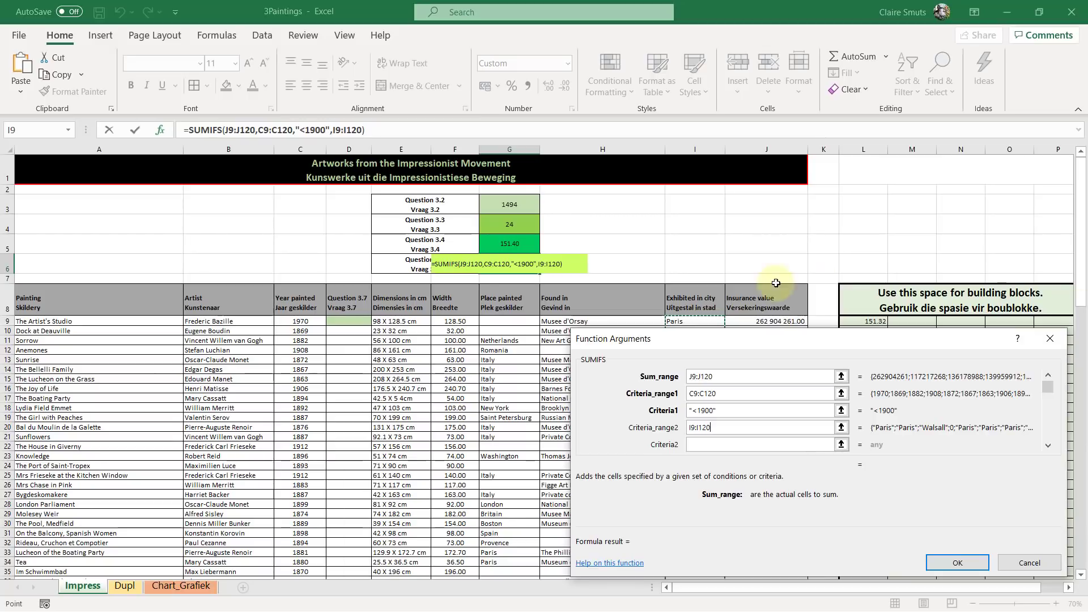
# Step: Enter Chicago as Criteria2 and complete the SUMIFS function in cell G6
pyautogui.click(711, 446)
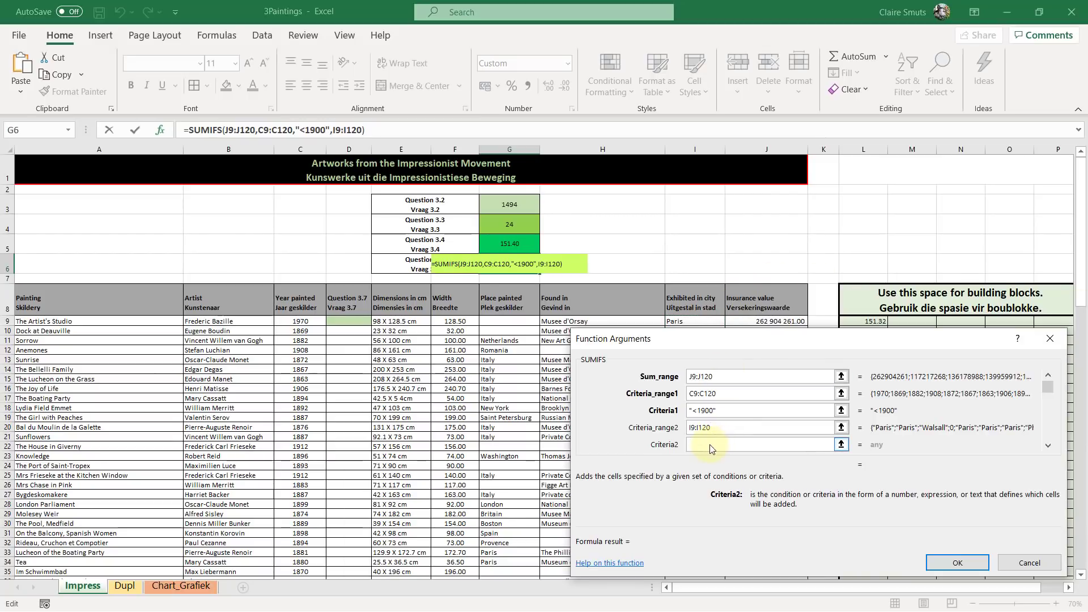
pyautogui.write('Chicago')
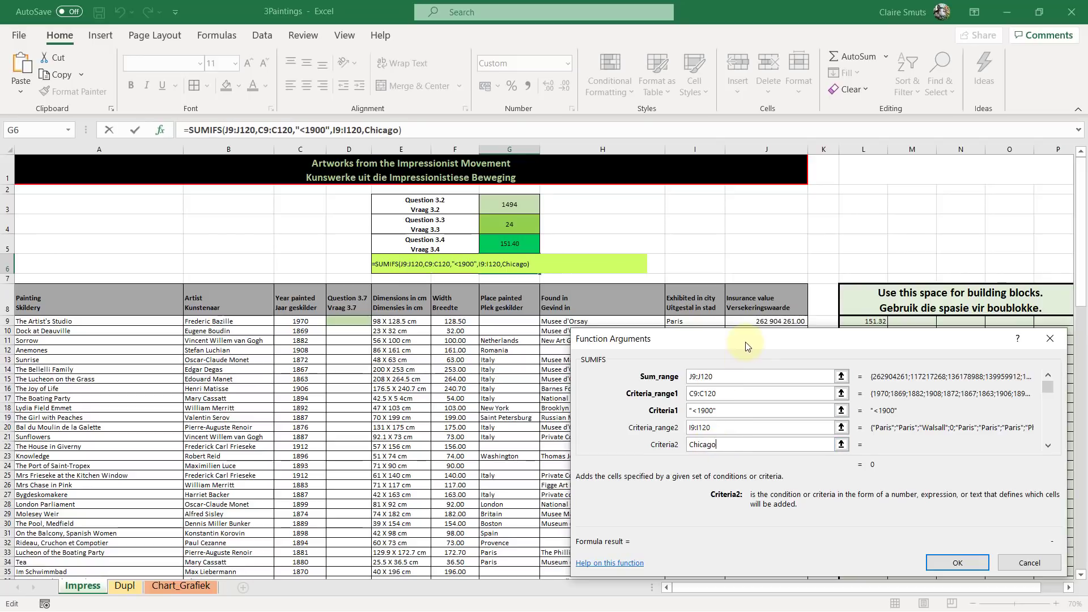
pyautogui.moveTo(746, 343); pyautogui.dragTo(288, 223)
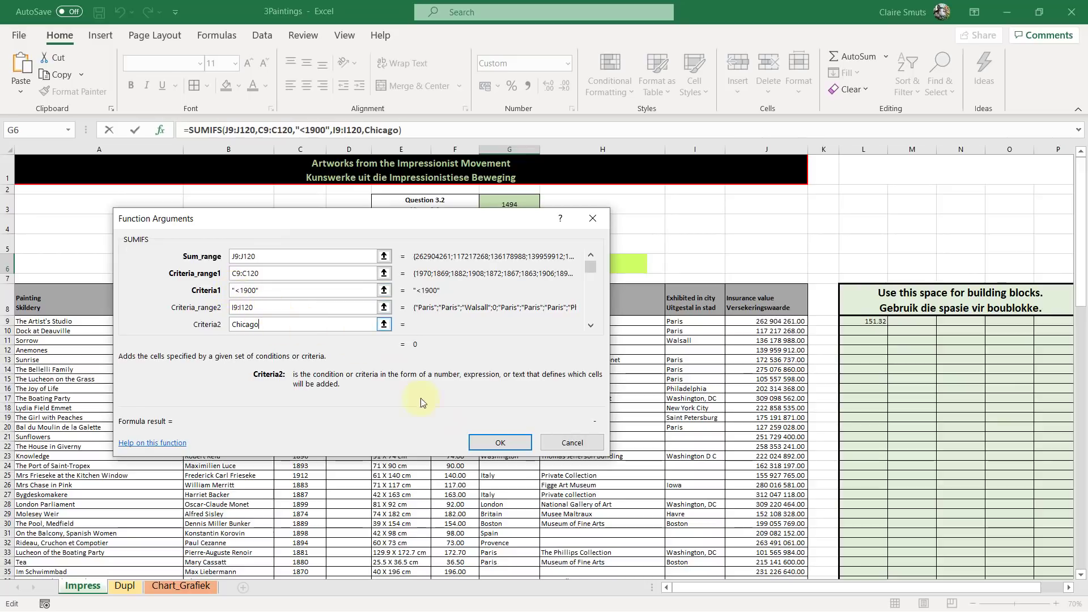
pyautogui.click(499, 441)
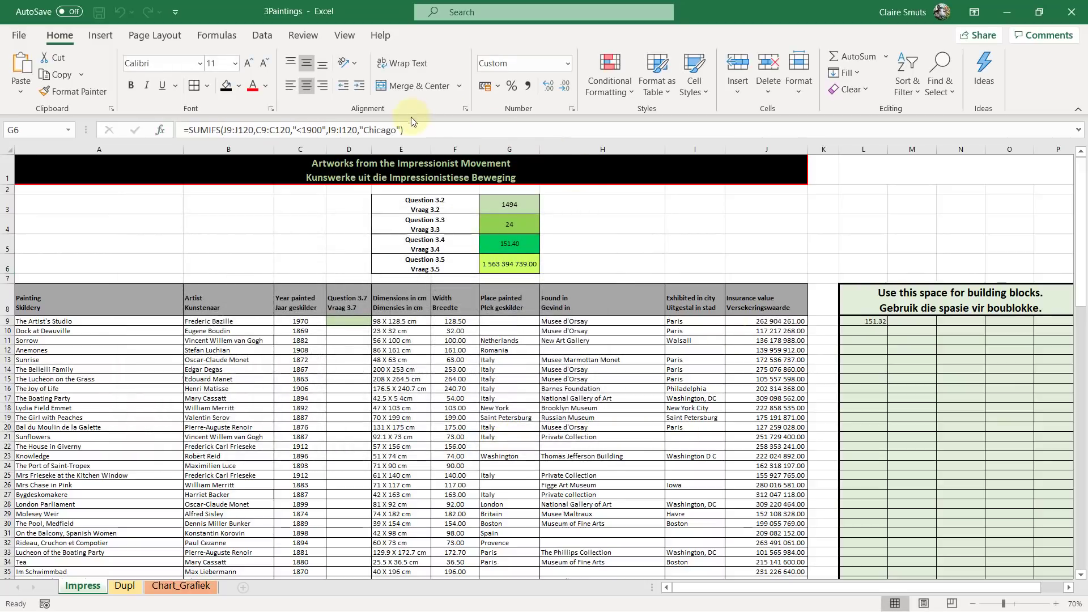
# Step: Reopen the SUMIFS arguments of cell G6 and compare Criteria2 with the Chicago entries in the exhibited-city column, leaving without saving
pyautogui.click(410, 130)
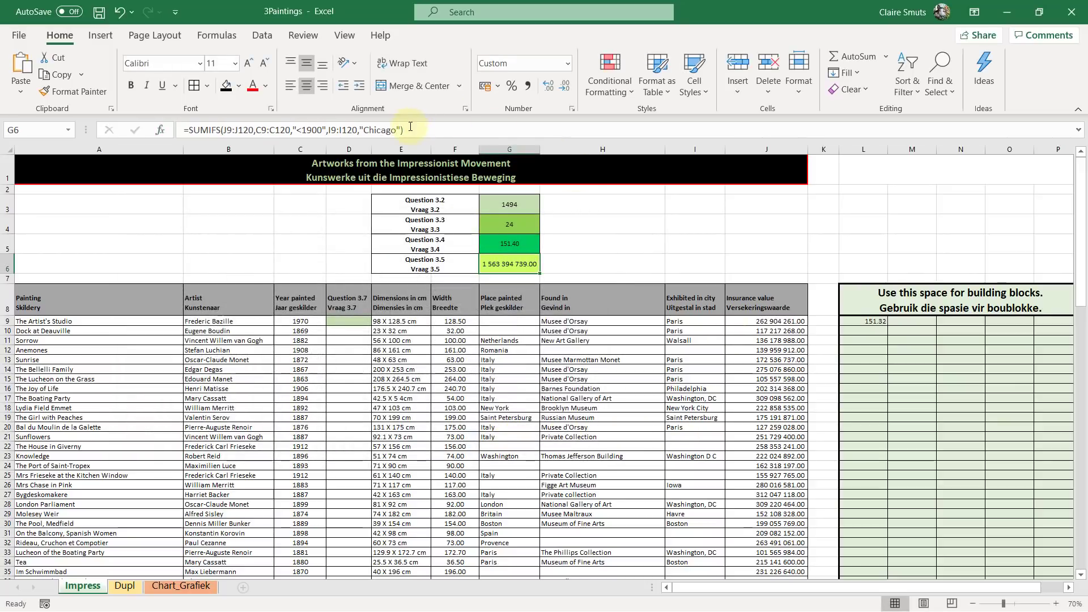
pyautogui.click(167, 132)
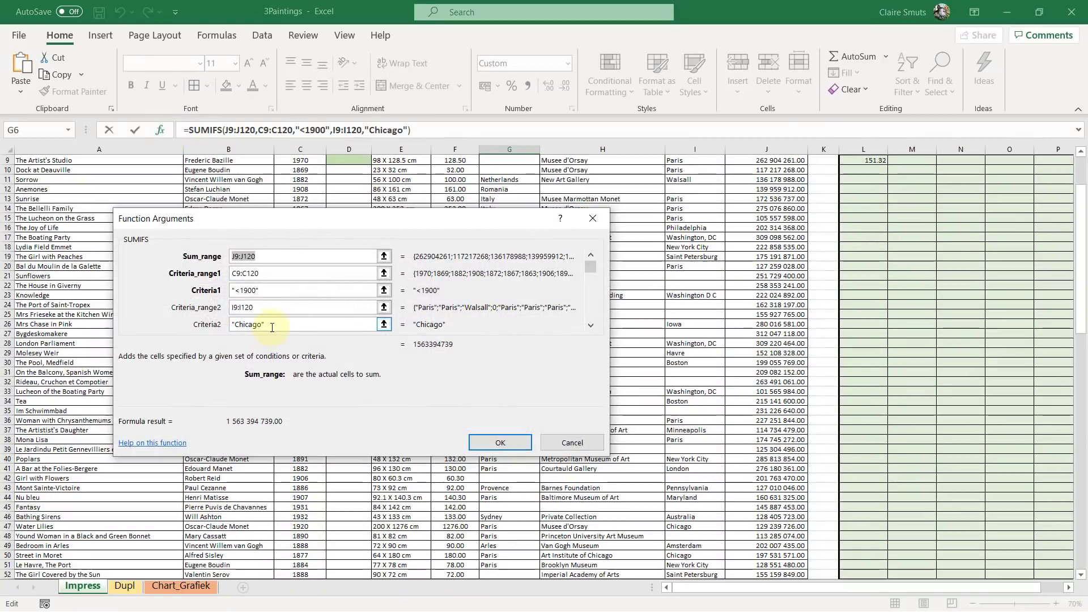
pyautogui.click(271, 329)
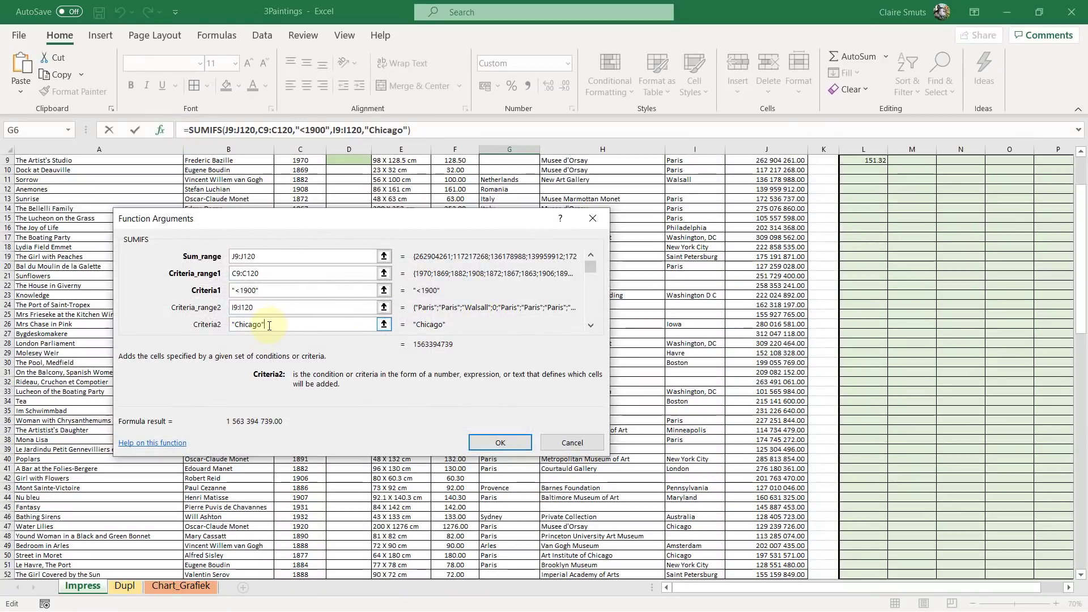
pyautogui.scroll(3, 709, 314)
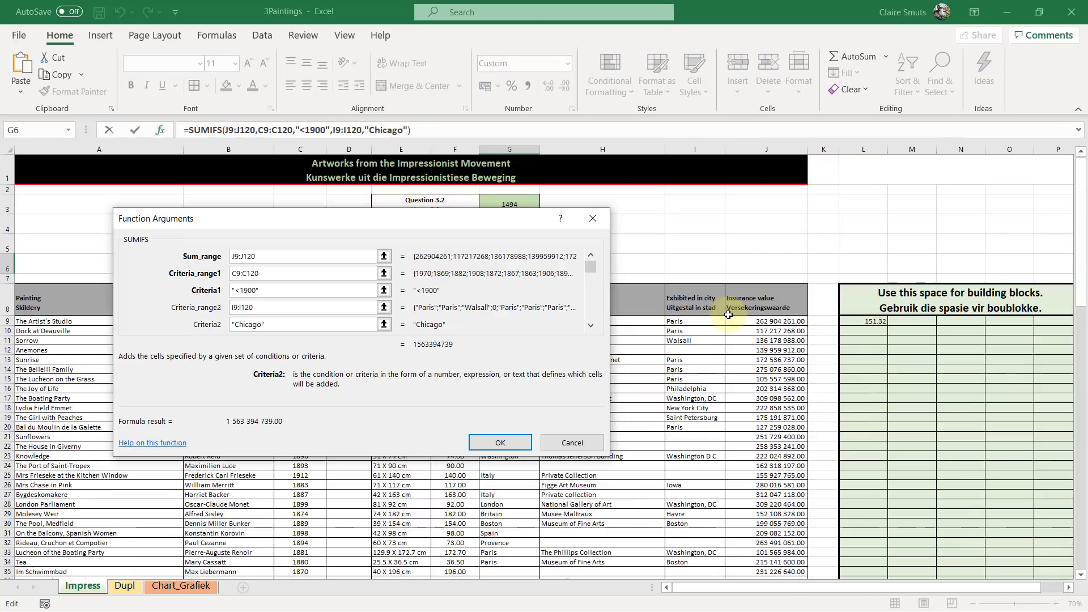
pyautogui.scroll(-3, 690, 420)
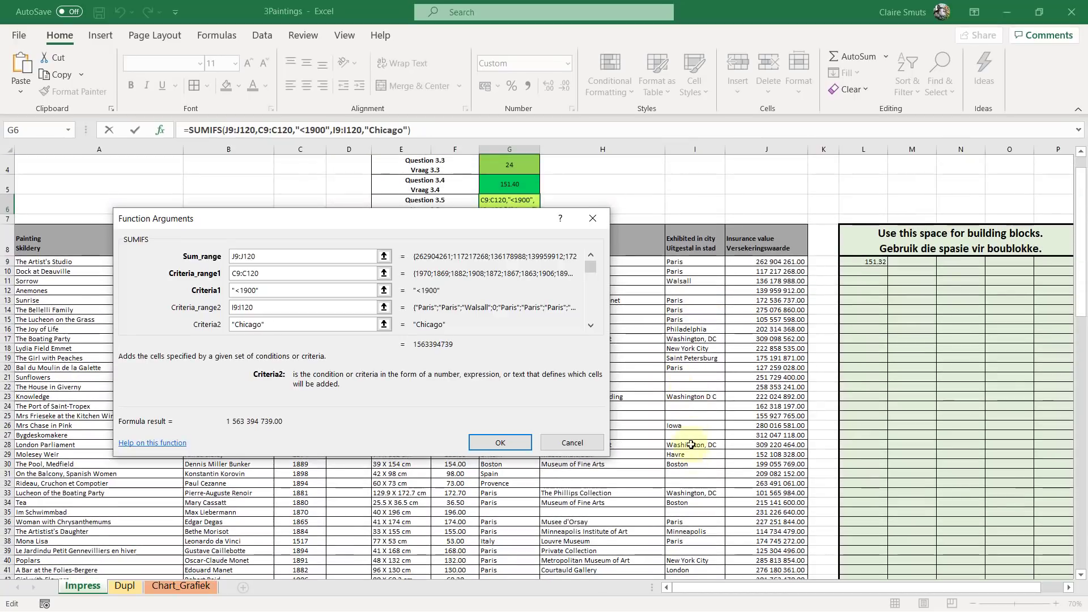
pyautogui.scroll(-2, 692, 468)
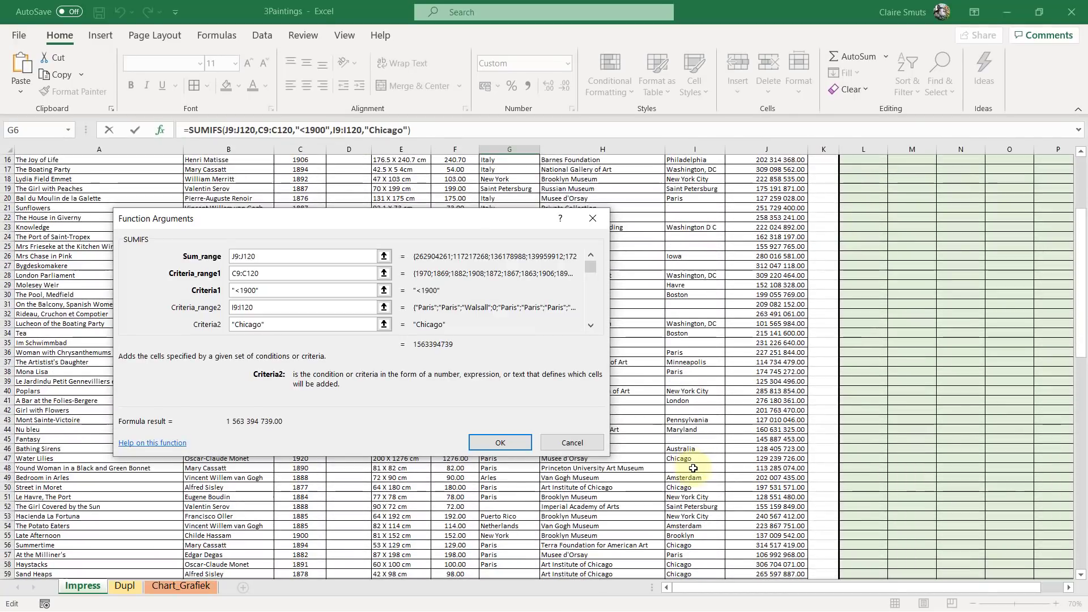
pyautogui.click(696, 461)
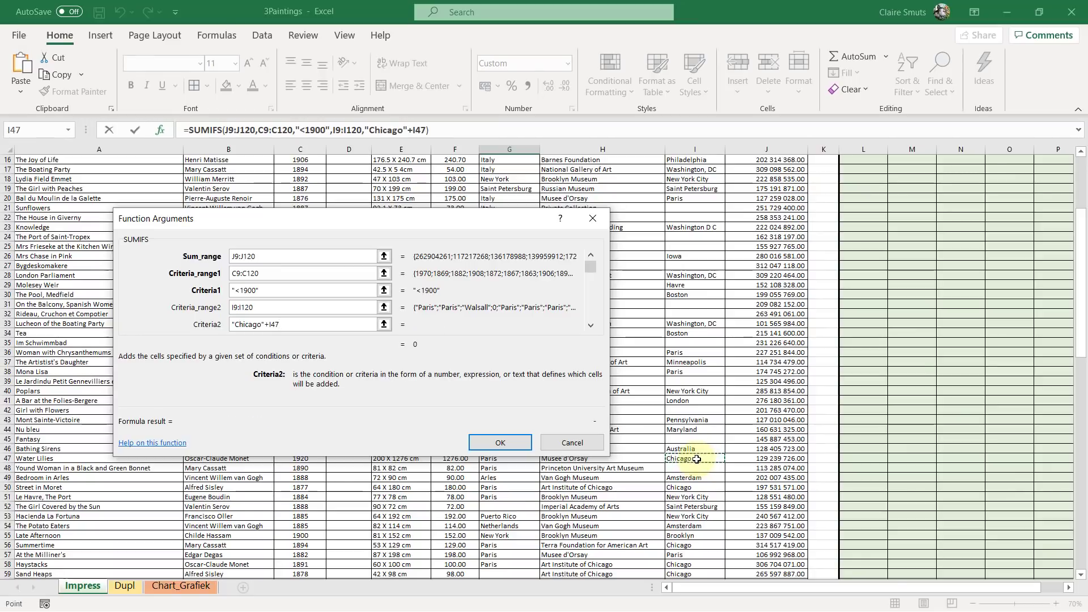
pyautogui.press('Escape')
# Step: Examine the Chicago entry in cell I47, reread question 3.5 in the exam PDFs and return to the workbook
pyautogui.scroll(-2, 700, 480)
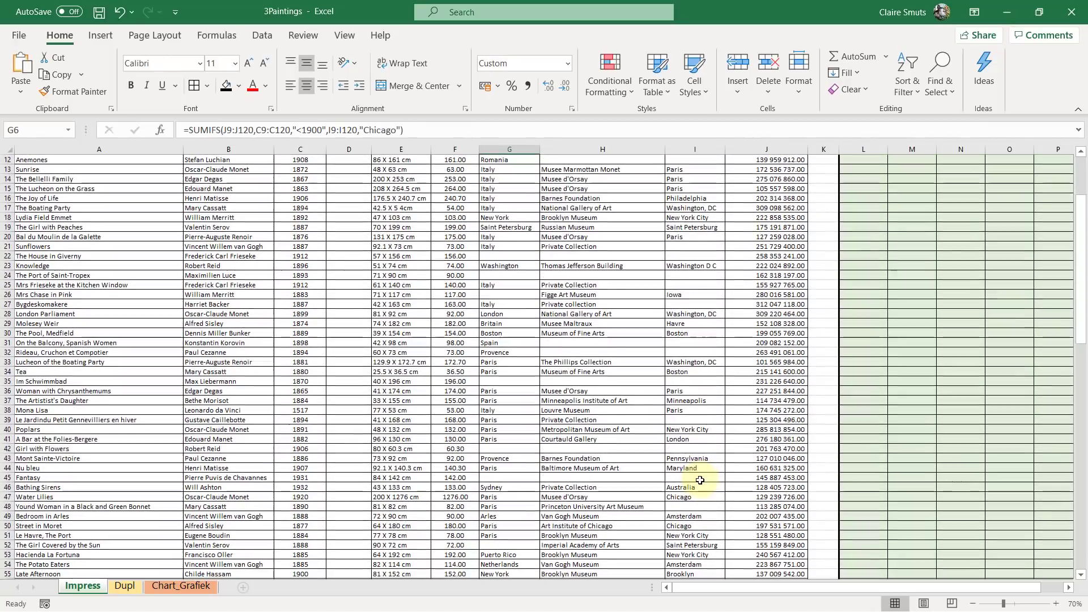
pyautogui.click(701, 497)
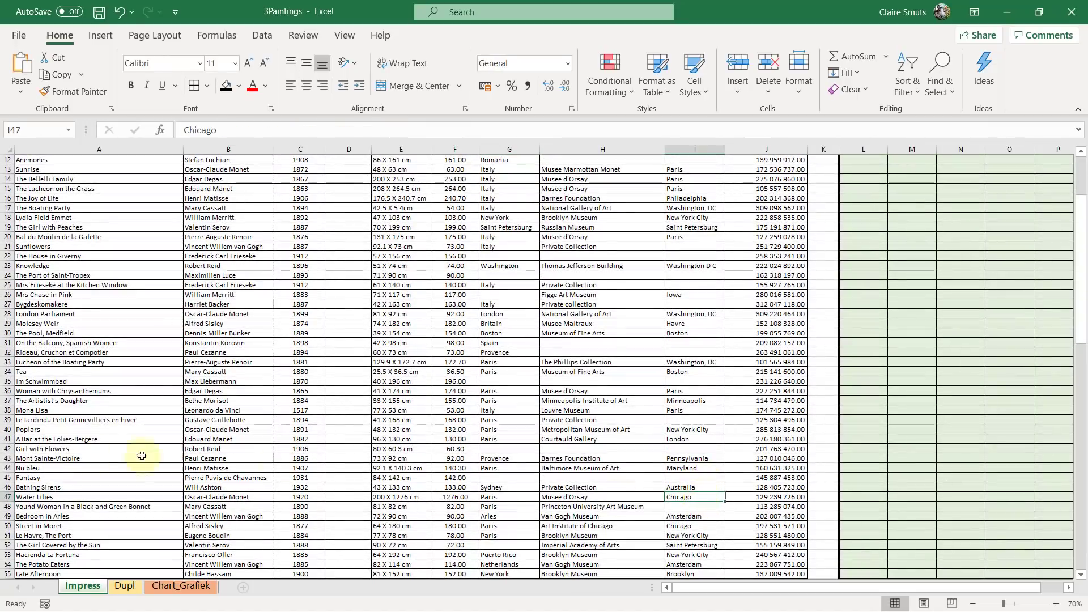
pyautogui.click(6, 497)
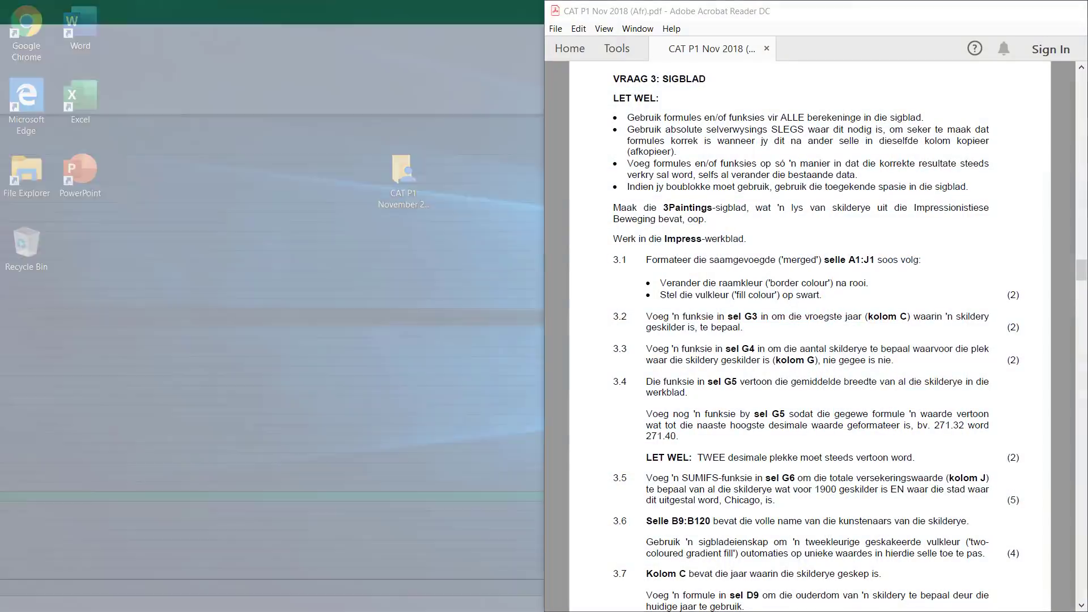
pyautogui.hotkey('alt', 'Tab')
pyautogui.hotkey('alt', 'Tab')
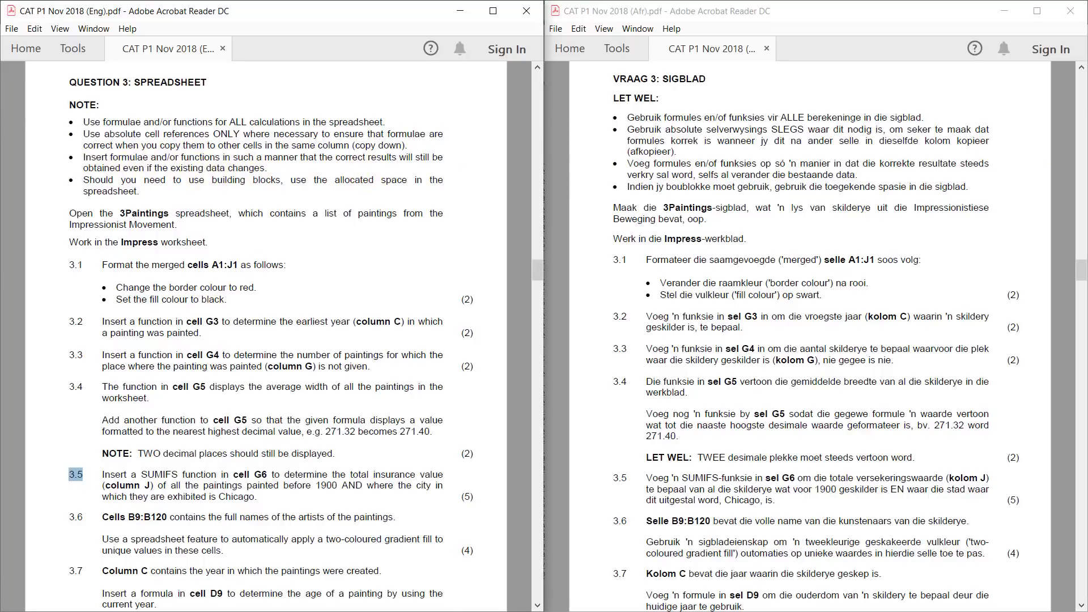
pyautogui.hotkey('alt', 'Tab')
pyautogui.click(694, 498)
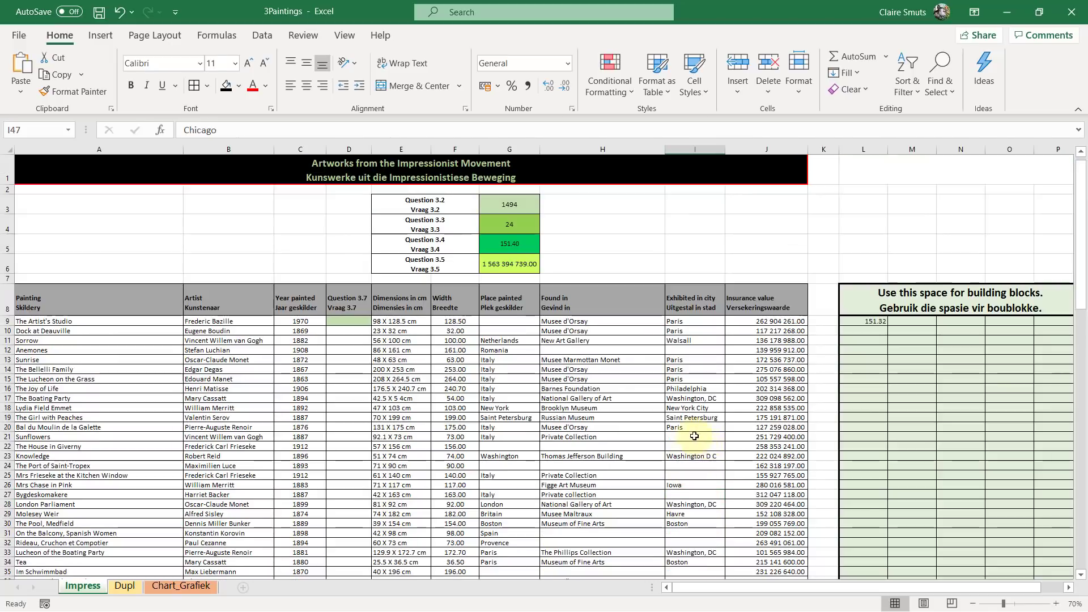
# Step: Review the quoted city criterion in the SUMIFS function arguments of cell G6 and close them with the formula intact
pyautogui.scroll(4, 697, 442)
pyautogui.click(501, 265)
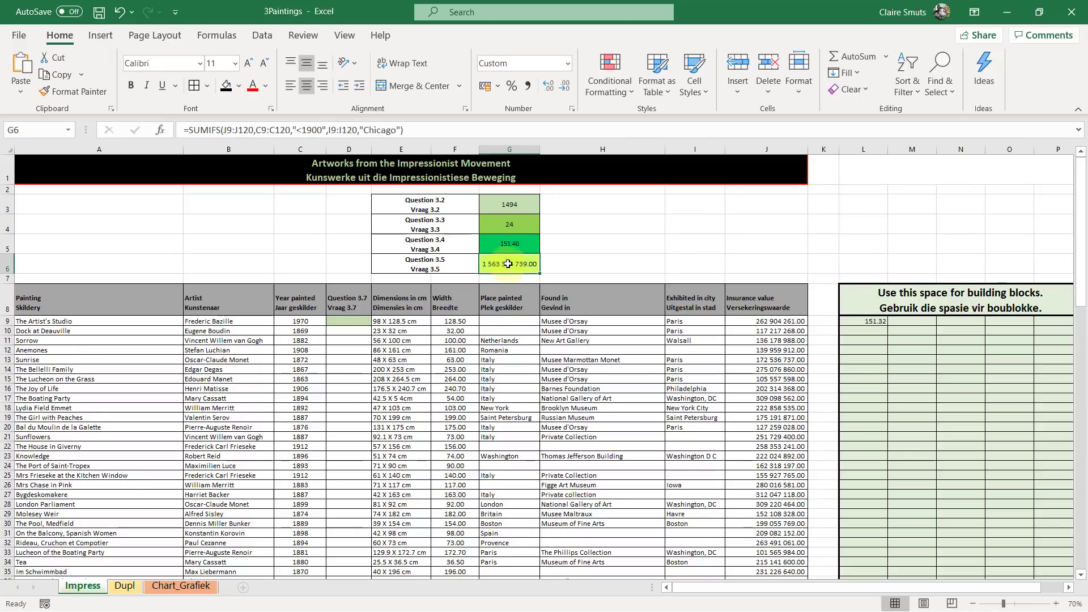
pyautogui.click(364, 130)
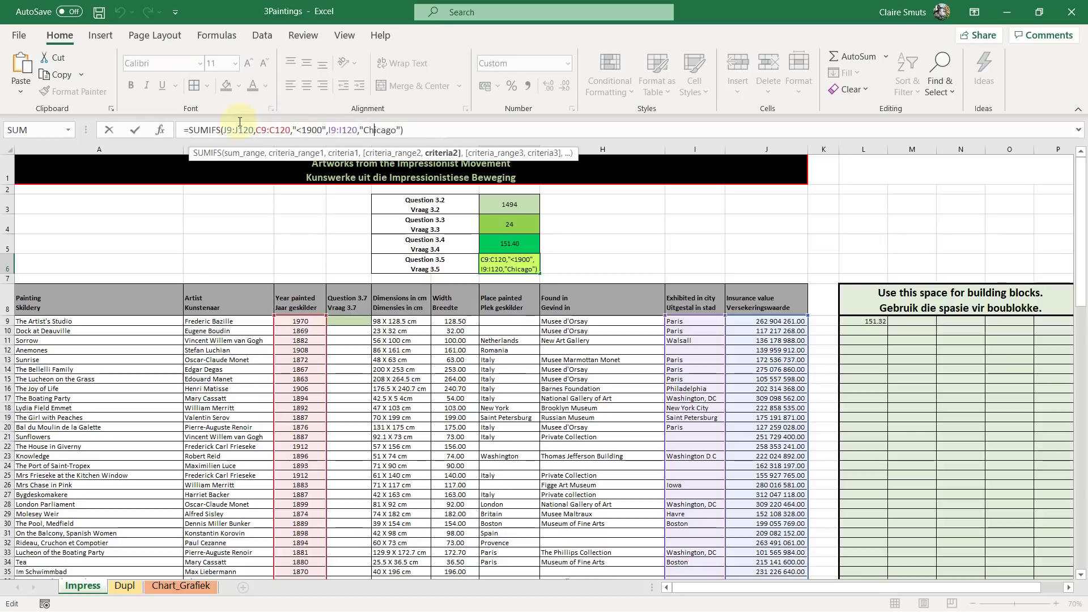
pyautogui.click(158, 129)
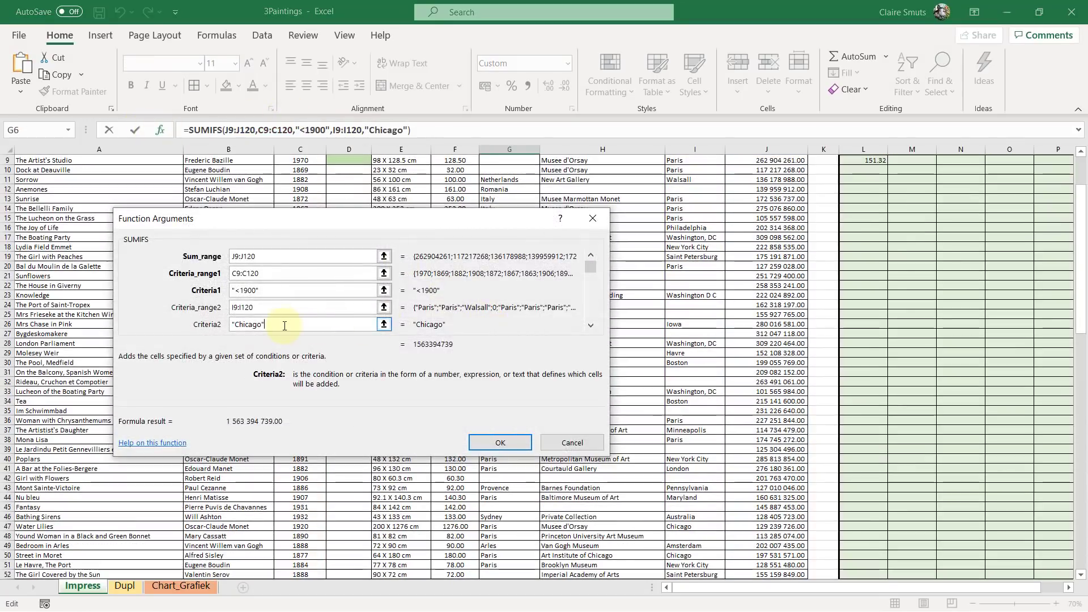
pyautogui.moveTo(285, 325); pyautogui.dragTo(227, 325)
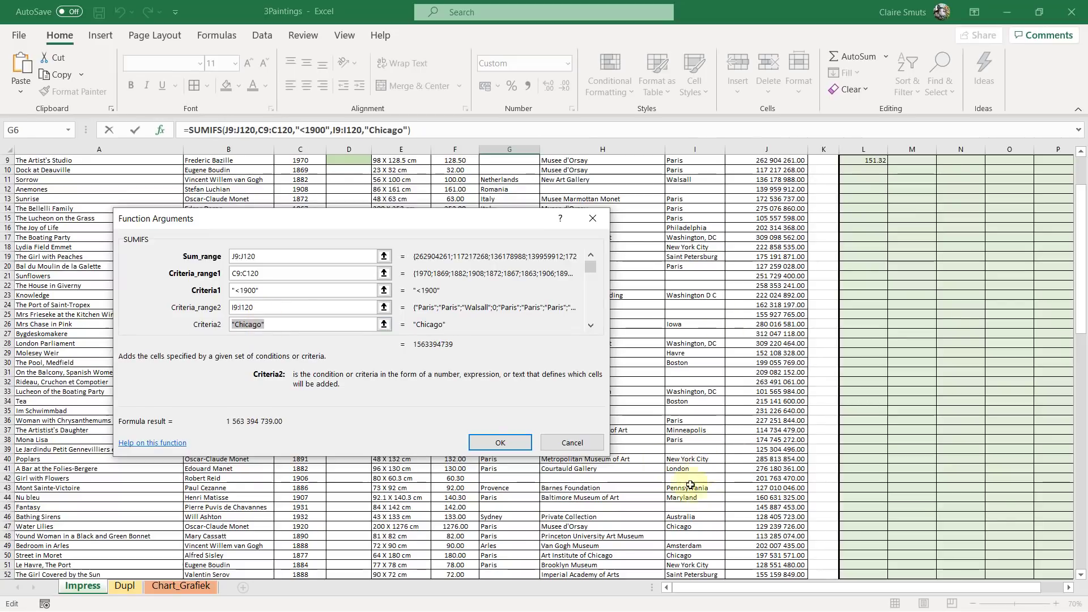
pyautogui.scroll(3, 702, 278)
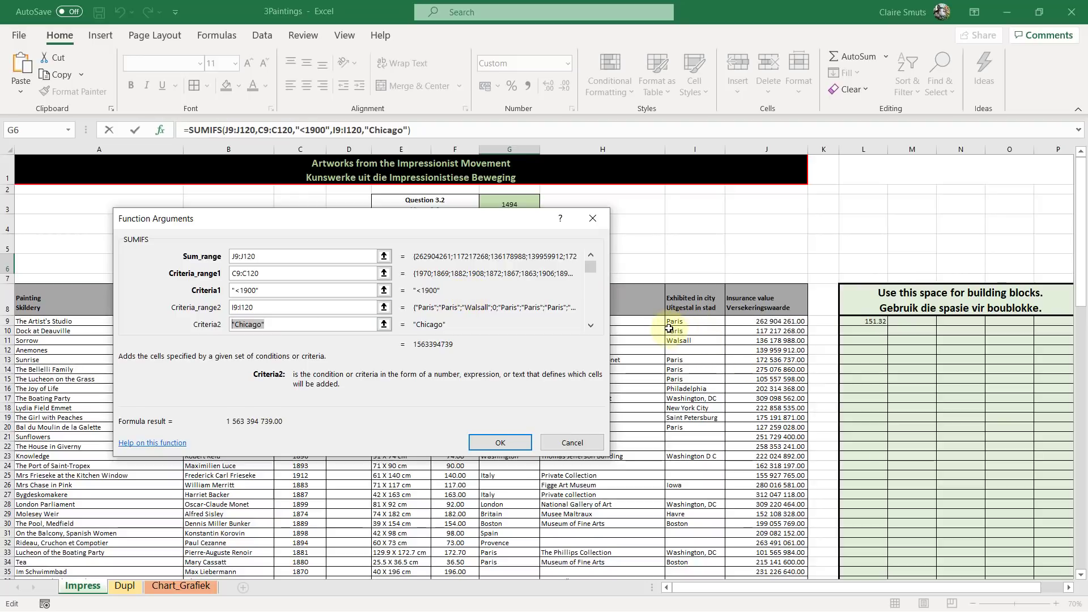
pyautogui.click(501, 443)
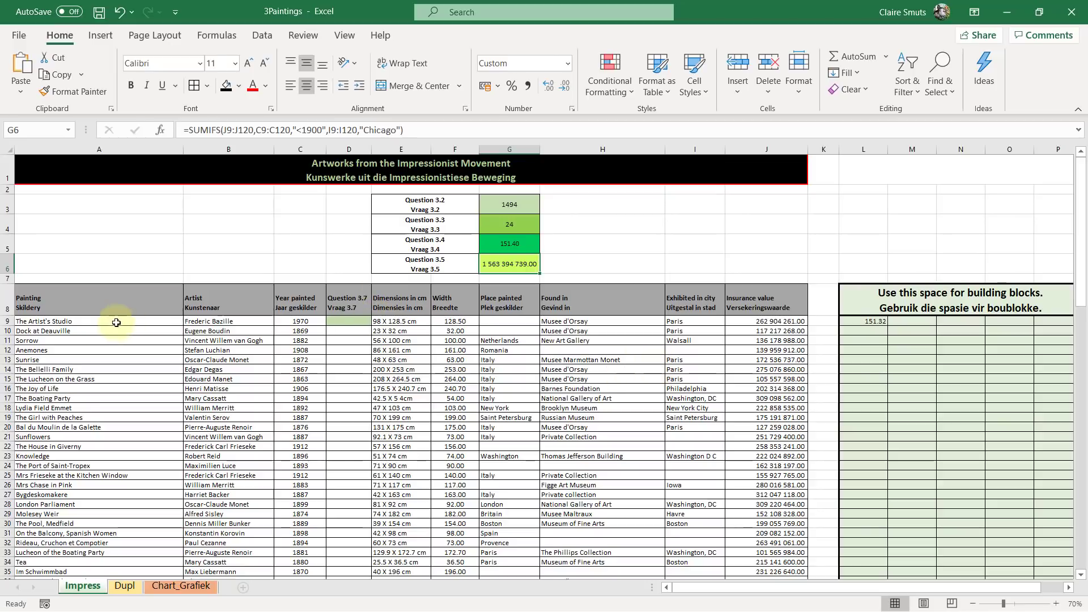
# Step: Check the ranges of the SUMIFS formula in G6 and compare the year and city criteria with the Chicago rows 47, 50 and 56
pyautogui.click(218, 130)
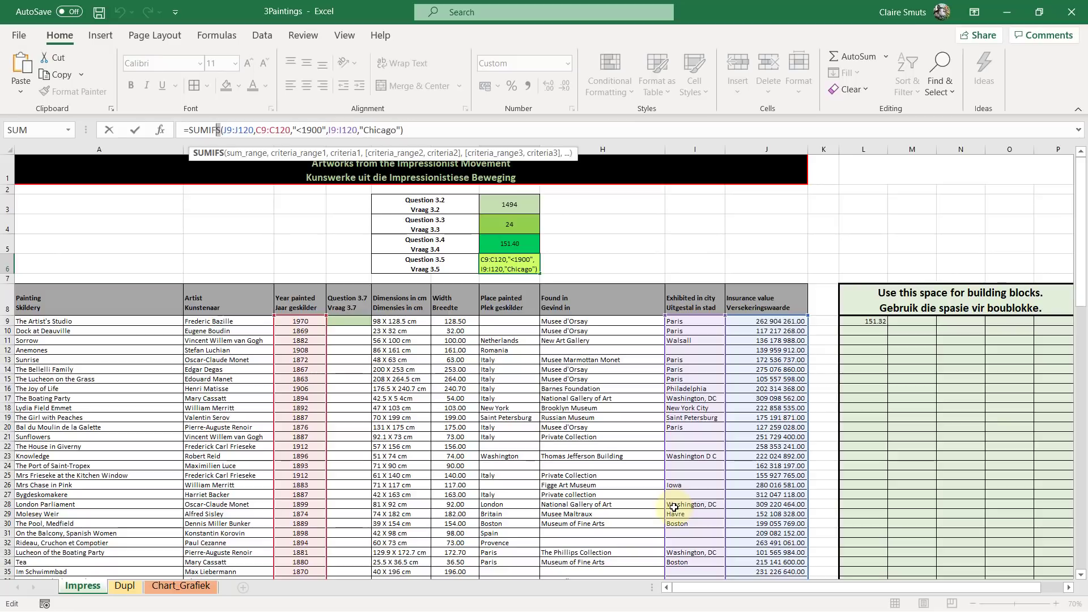
pyautogui.scroll(-6, 664, 504)
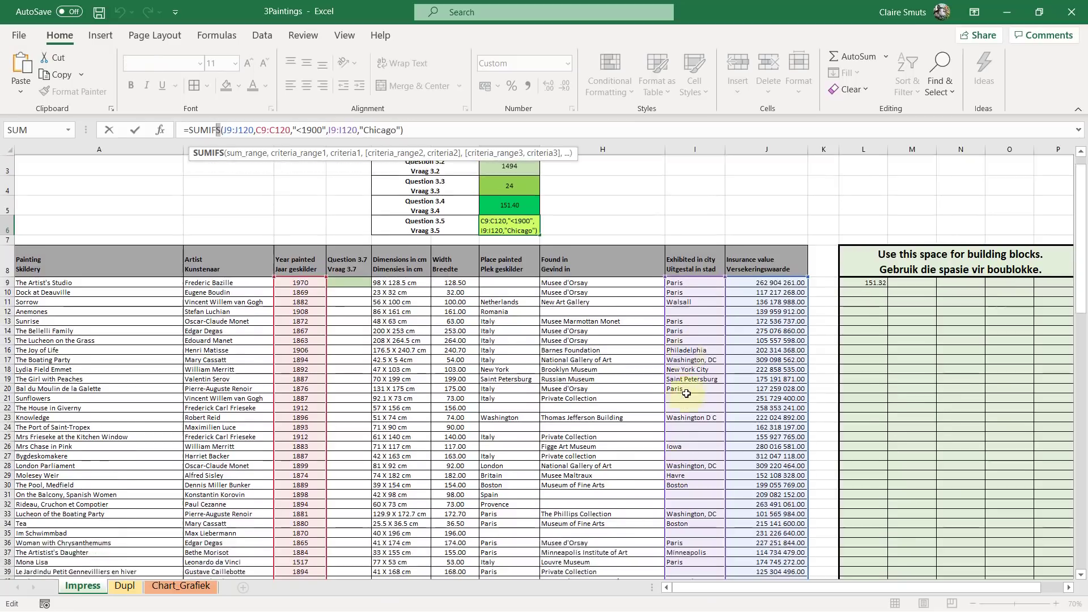
pyautogui.scroll(-1, 687, 395)
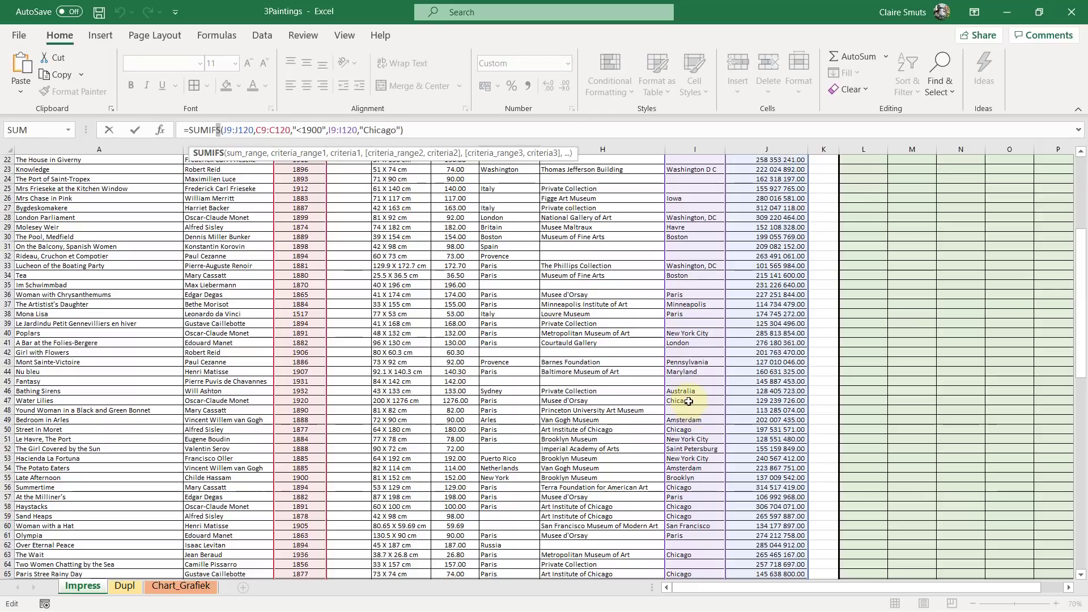
pyautogui.moveTo(81, 405); pyautogui.dragTo(763, 401)
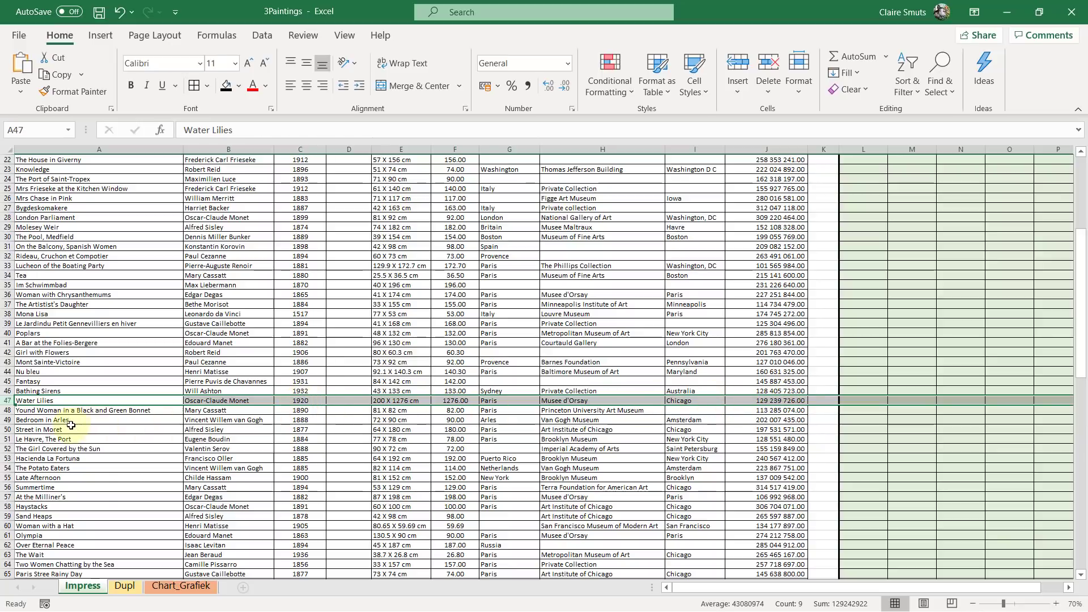
pyautogui.click(8, 429)
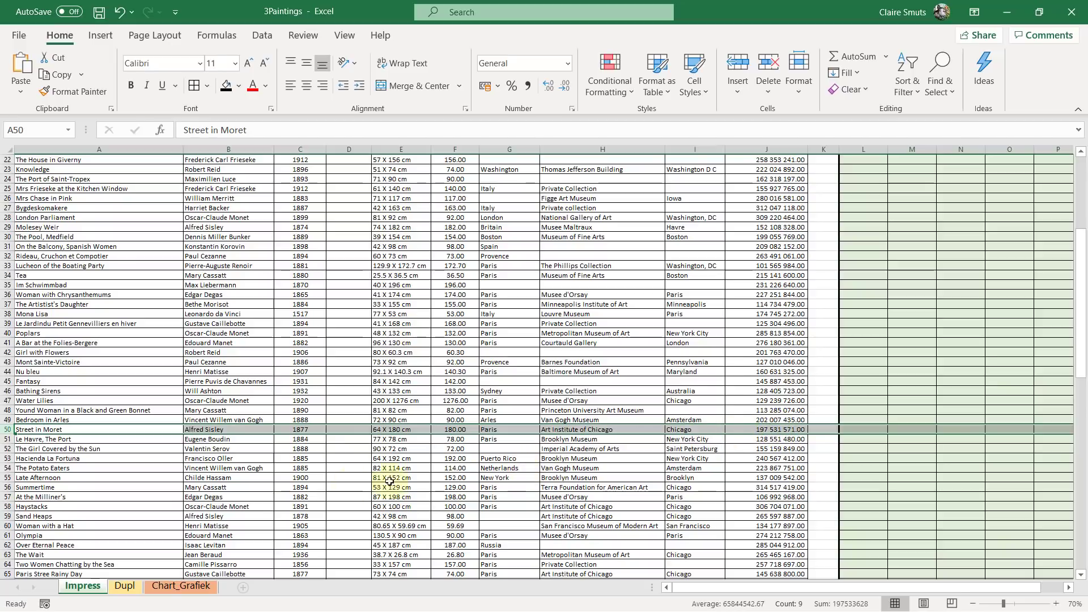
pyautogui.click(7, 487)
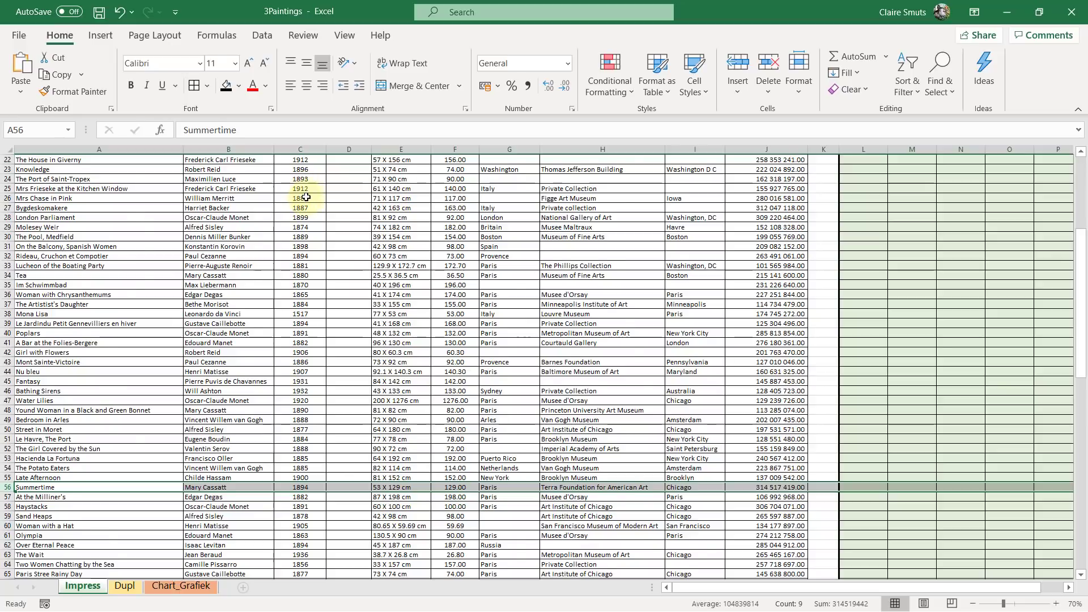
# Step: Review the year painted, exhibited-city and insurance value columns that serve as the SUMIFS ranges
pyautogui.scroll(7, 306, 196)
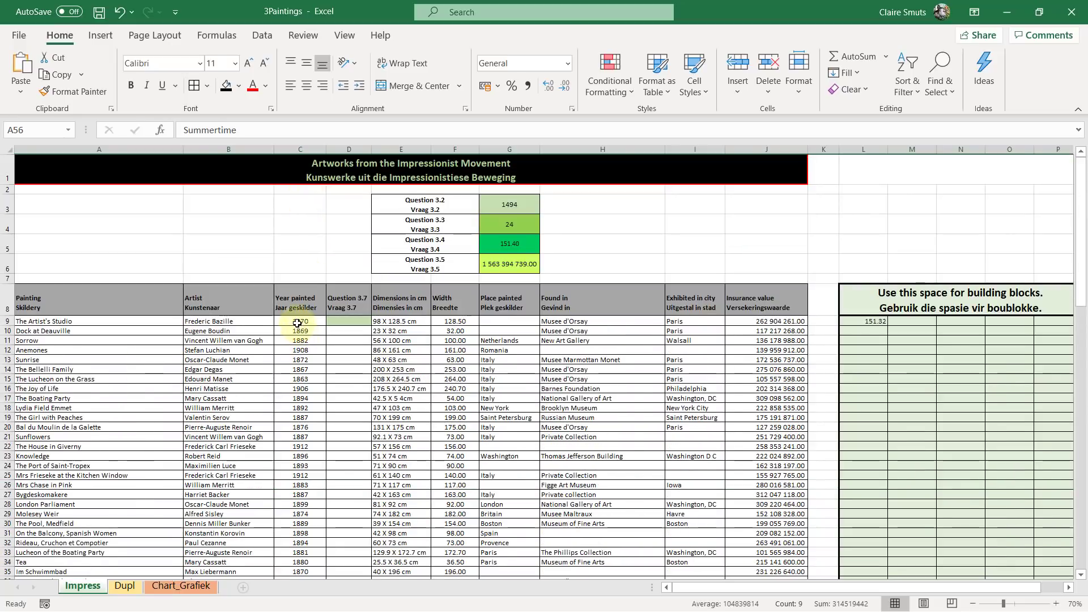
pyautogui.moveTo(297, 323); pyautogui.dragTo(280, 544)
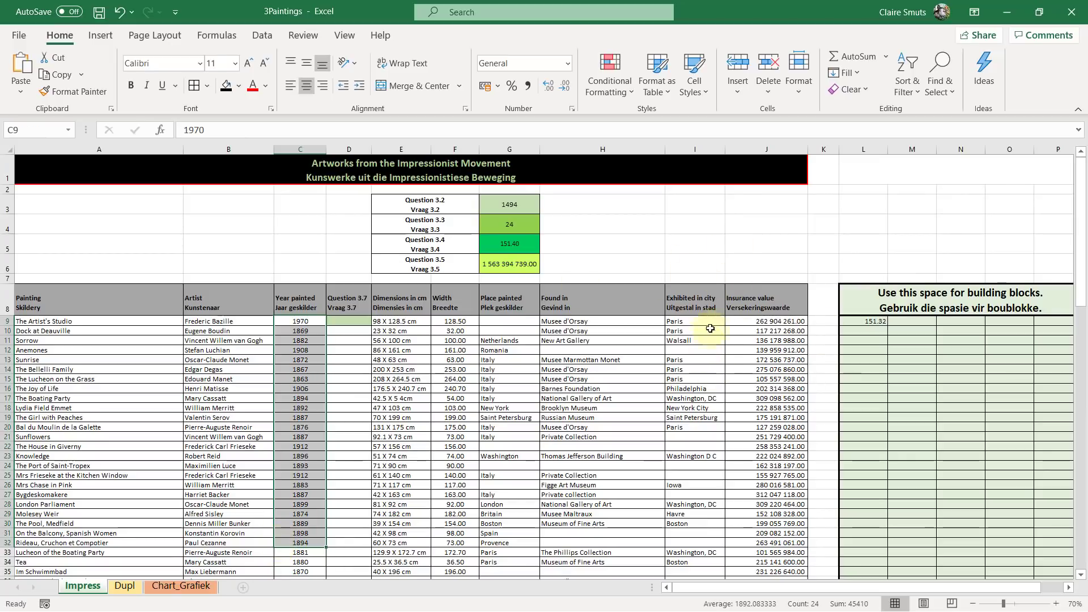
pyautogui.moveTo(711, 318); pyautogui.dragTo(712, 525)
pyautogui.scroll(15, 711, 525)
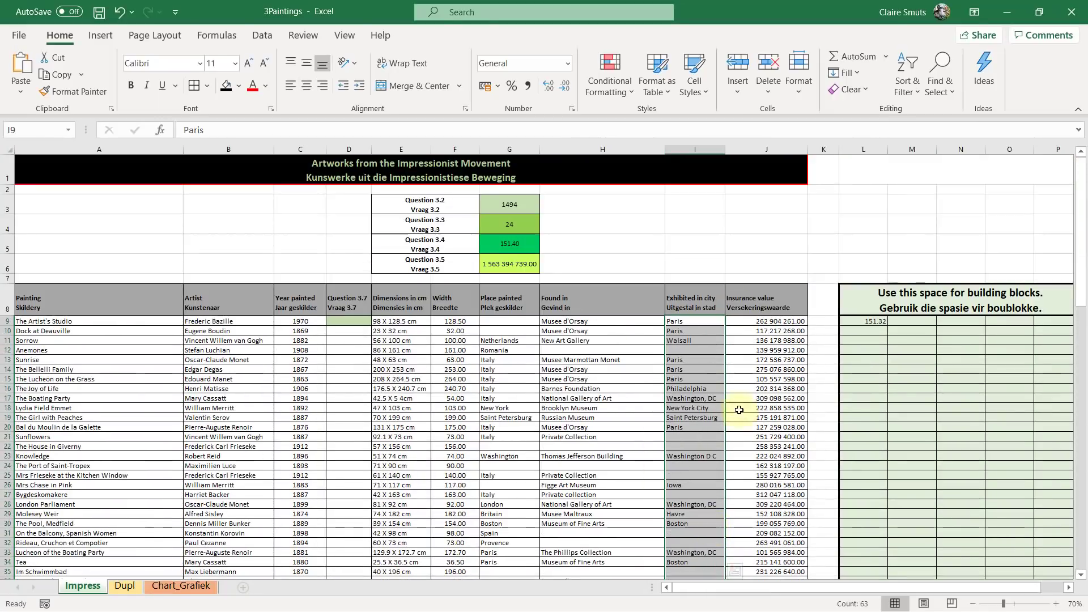
pyautogui.click(754, 321)
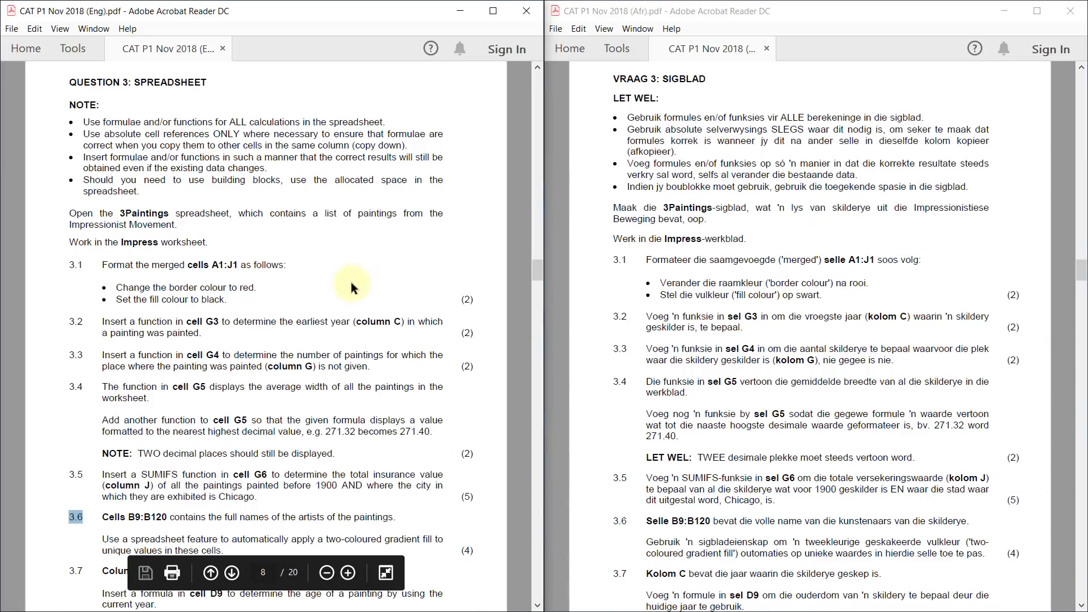
# Step: Read question 3.6 in the English and Afrikaans exam PDFs and return to the 3Paintings workbook
pyautogui.scroll(-3, 312, 347)
pyautogui.scroll(-4, 907, 340)
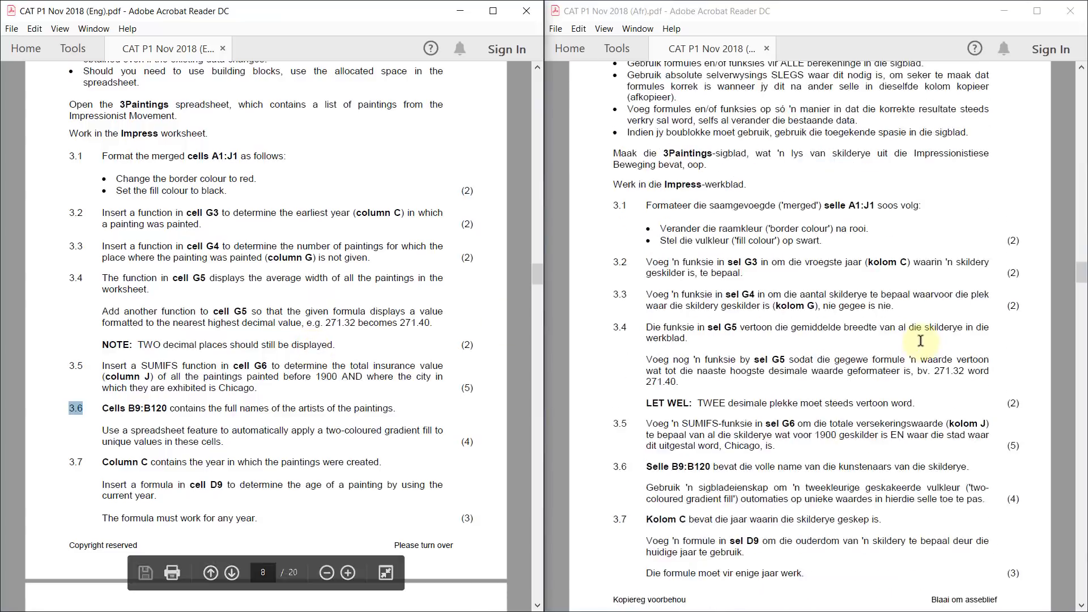
pyautogui.scroll(1, 887, 343)
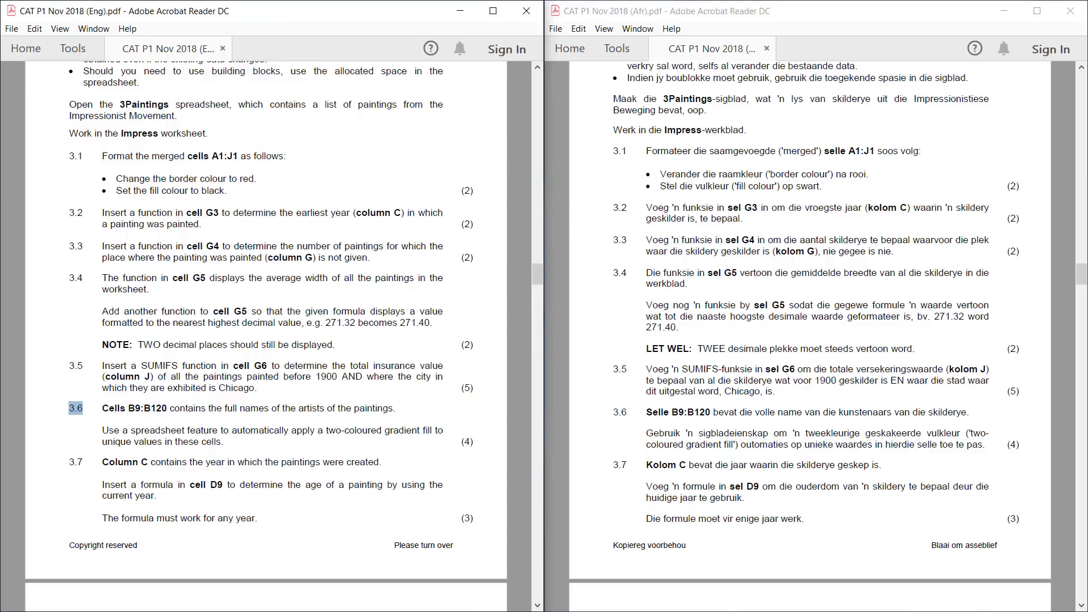
pyautogui.hotkey('alt', 'Tab')
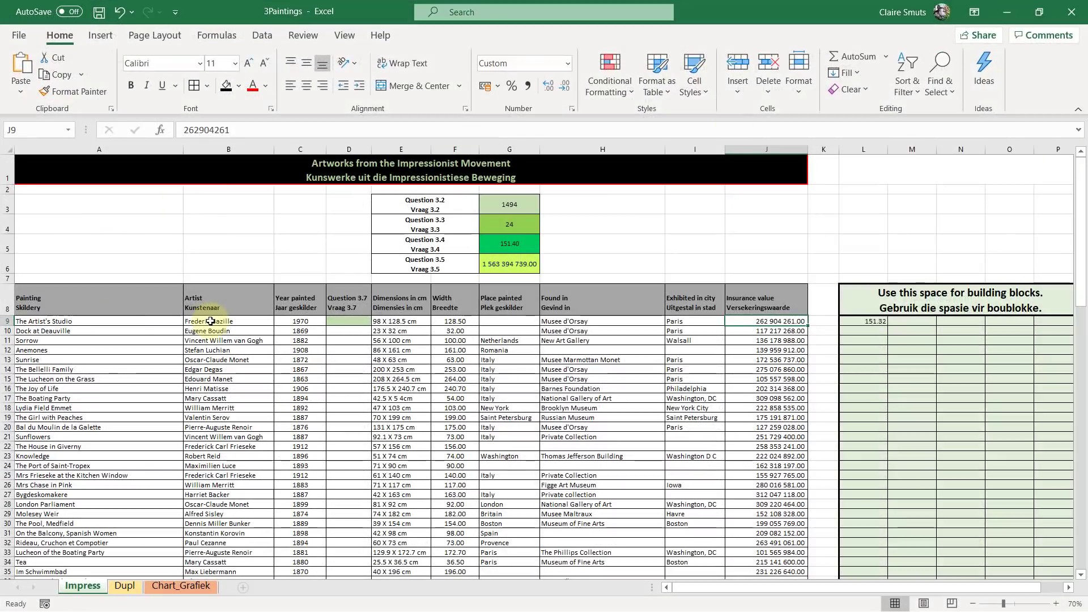
# Step: Start a Duplicate Values conditional formatting rule on the artist names in B9:B120 and set it to format Unique values
pyautogui.moveTo(211, 321); pyautogui.dragTo(243, 572)
pyautogui.scroll(17, 264, 429)
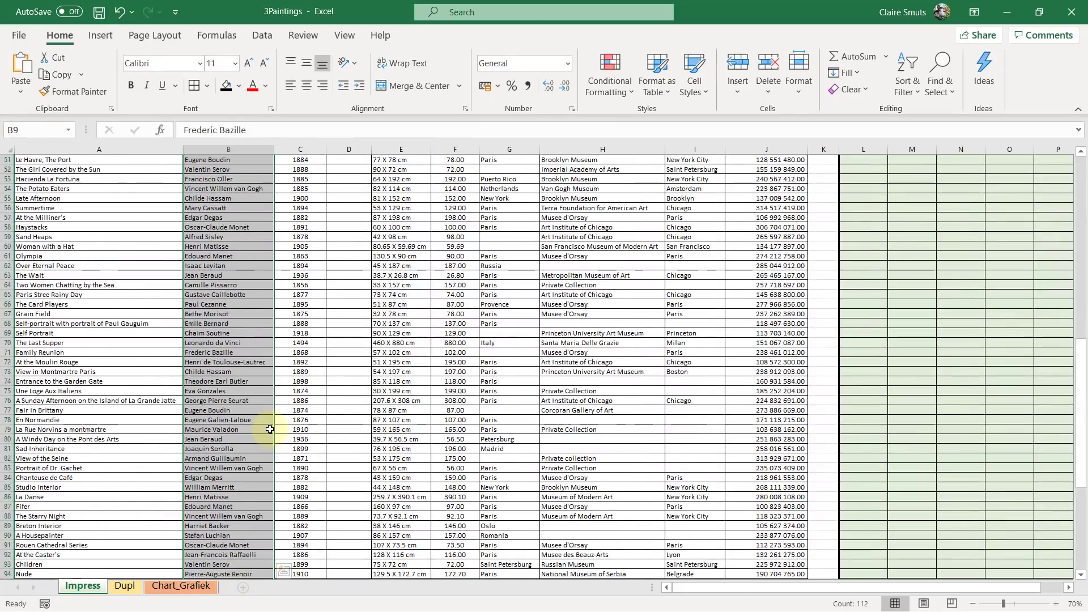
pyautogui.scroll(9, 270, 429)
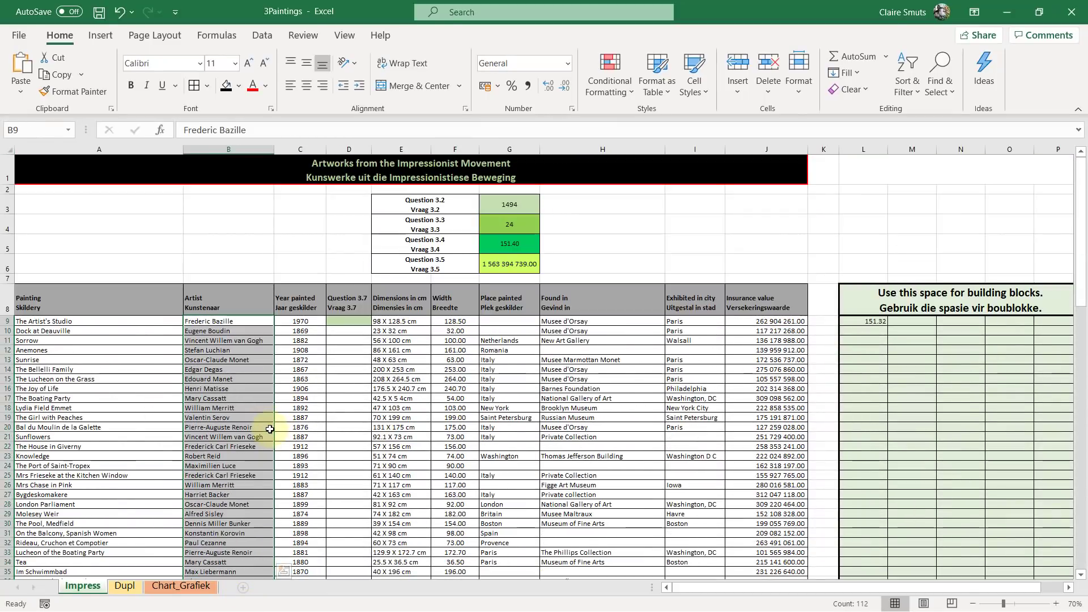
pyautogui.scroll(2, 272, 429)
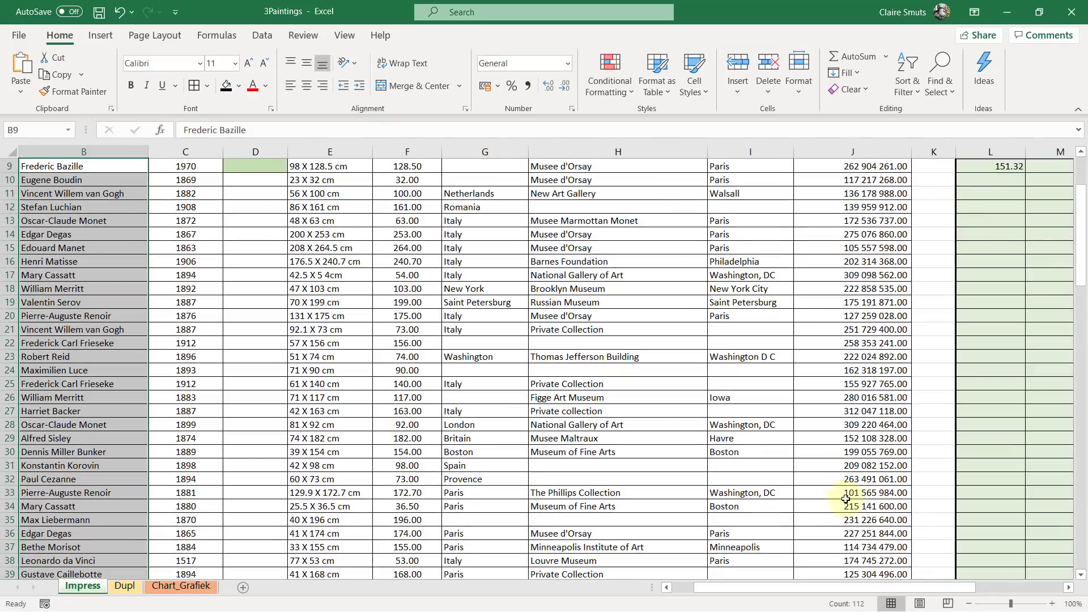
pyautogui.moveTo(847, 590); pyautogui.dragTo(750, 591)
pyautogui.scroll(3, 348, 264)
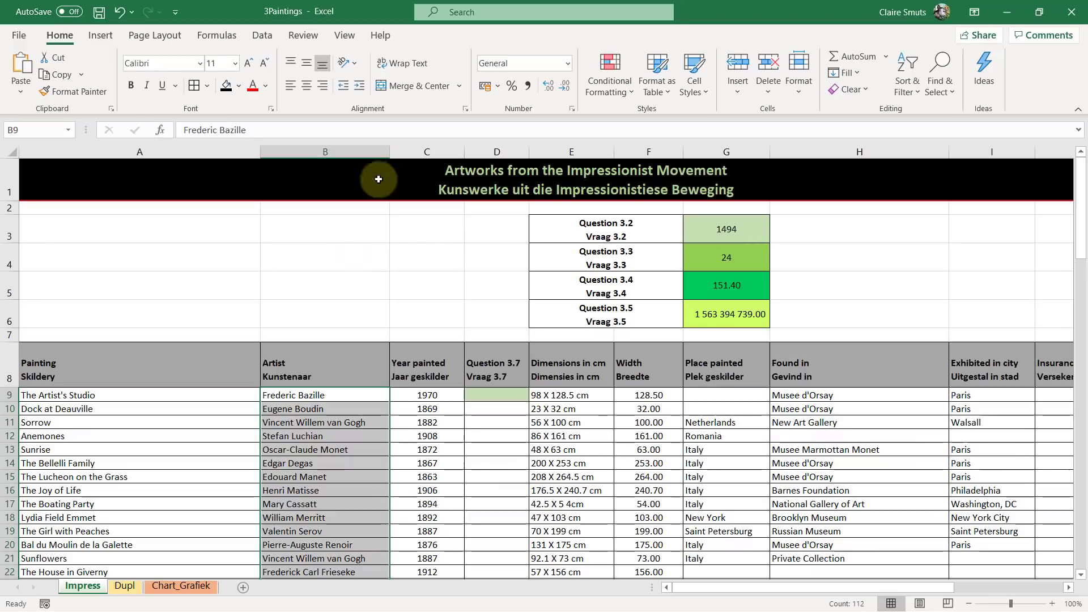
pyautogui.click(628, 71)
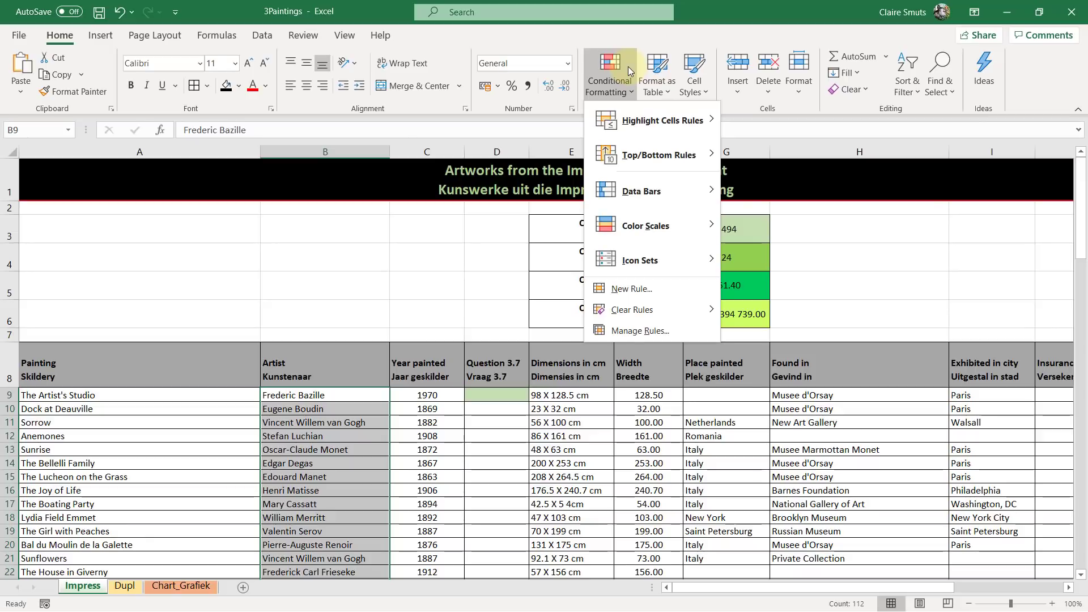
pyautogui.moveTo(638, 109)
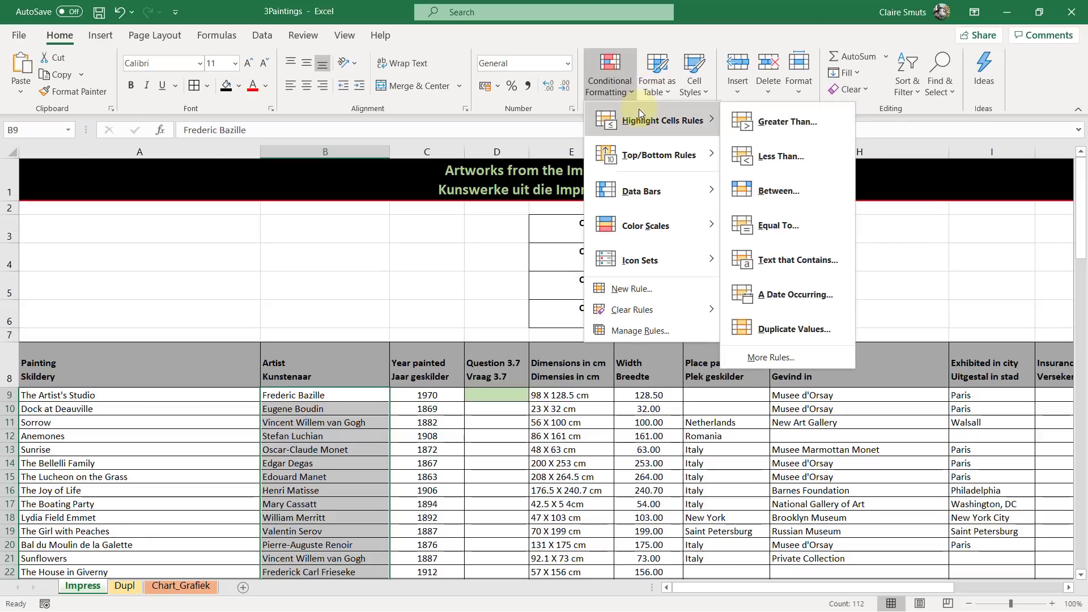
pyautogui.click(768, 320)
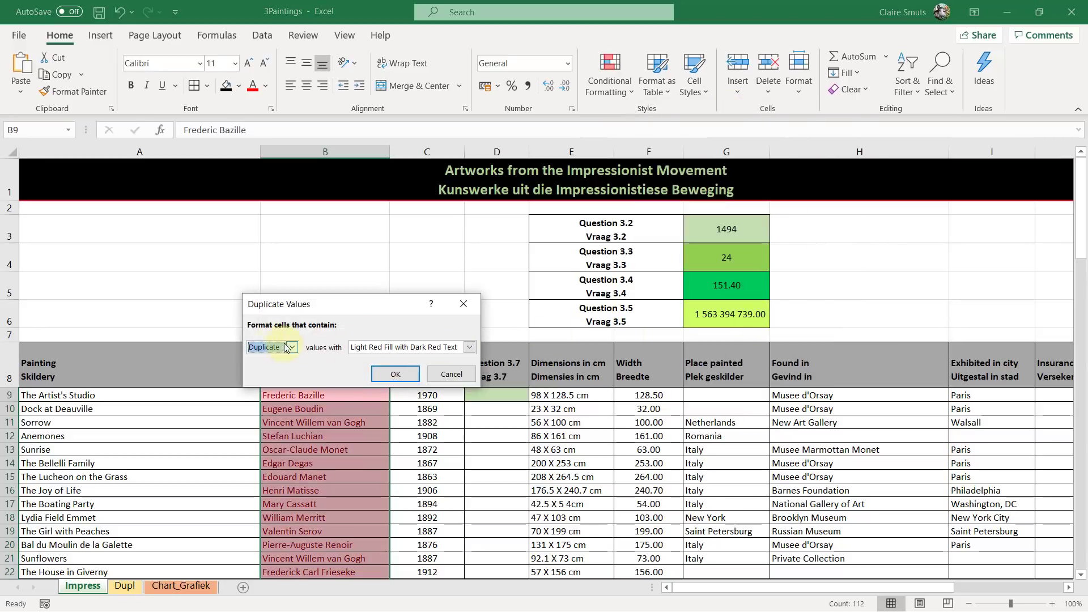
pyautogui.click(287, 347)
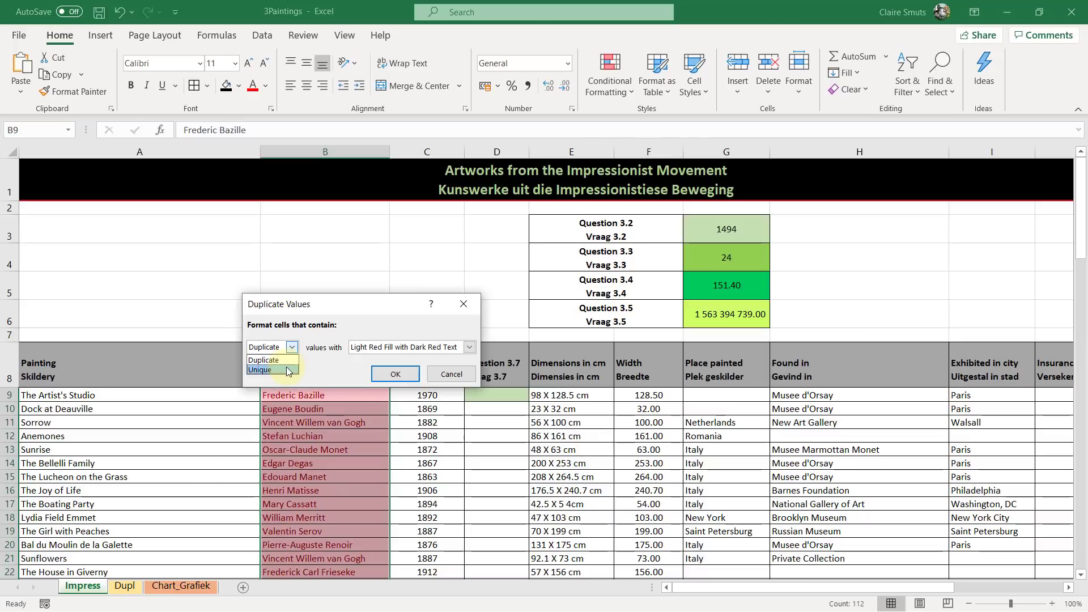
pyautogui.click(287, 371)
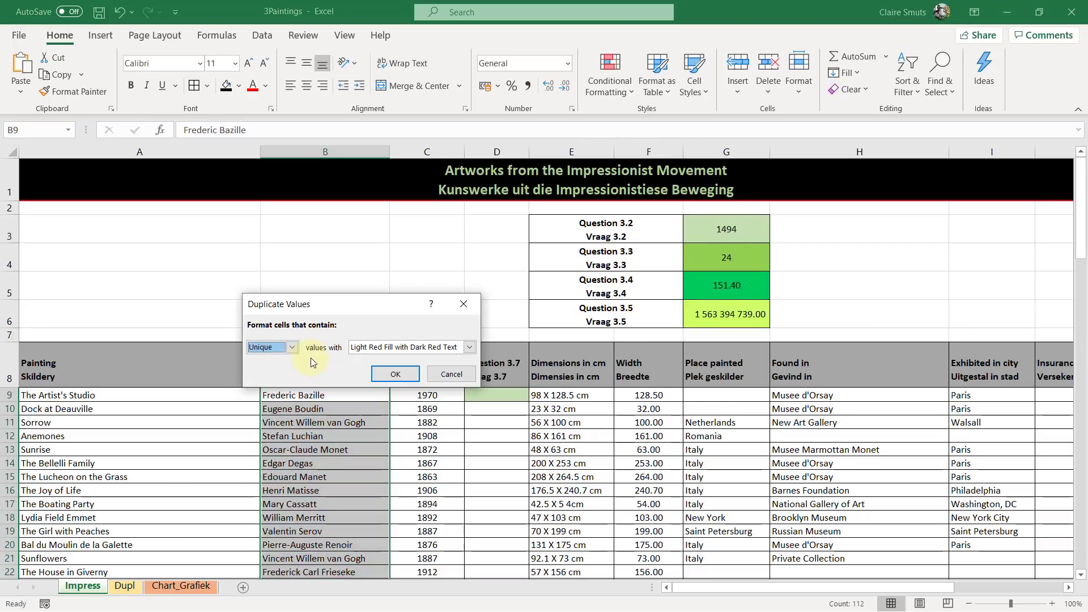
# Step: Give the unique-values rule a custom two-colour horizontal gradient fill, with light gold as Color 1 and bright green as Color 2
pyautogui.click(470, 347)
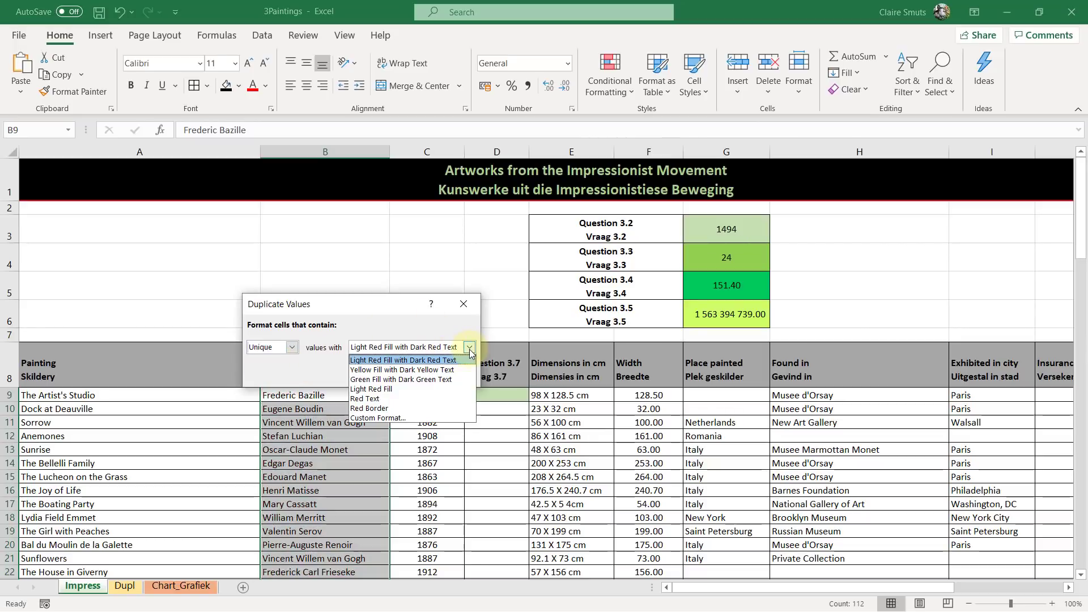
pyautogui.click(453, 416)
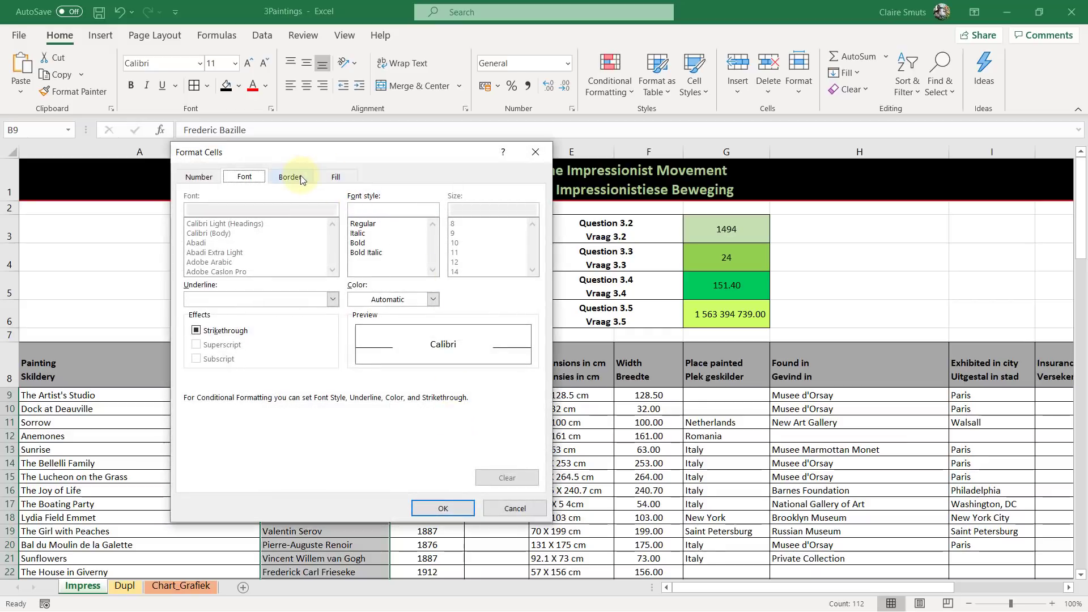
pyautogui.click(336, 178)
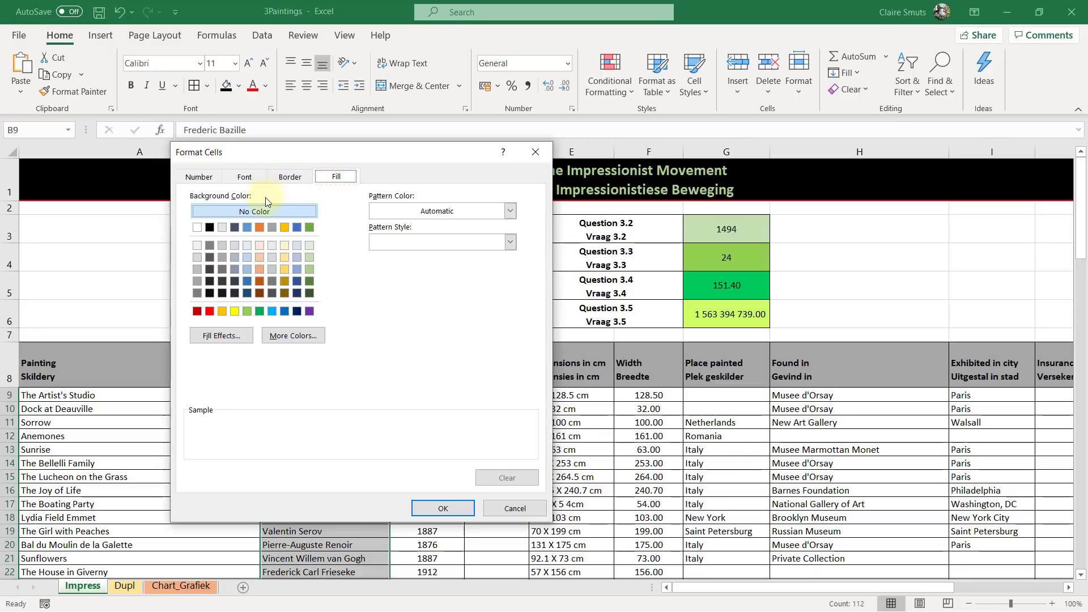
pyautogui.click(241, 340)
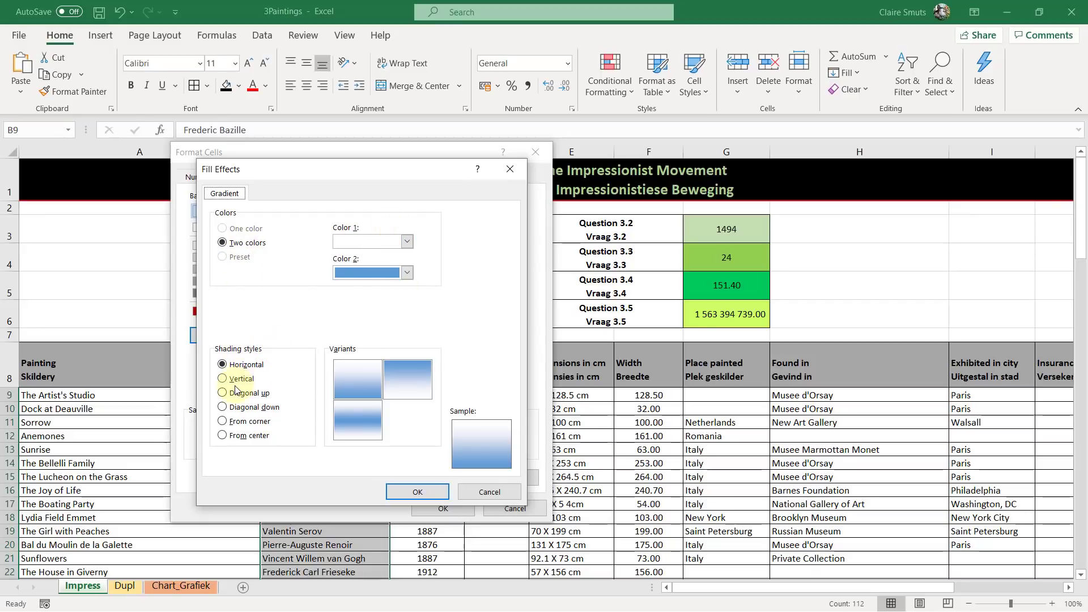
pyautogui.click(408, 240)
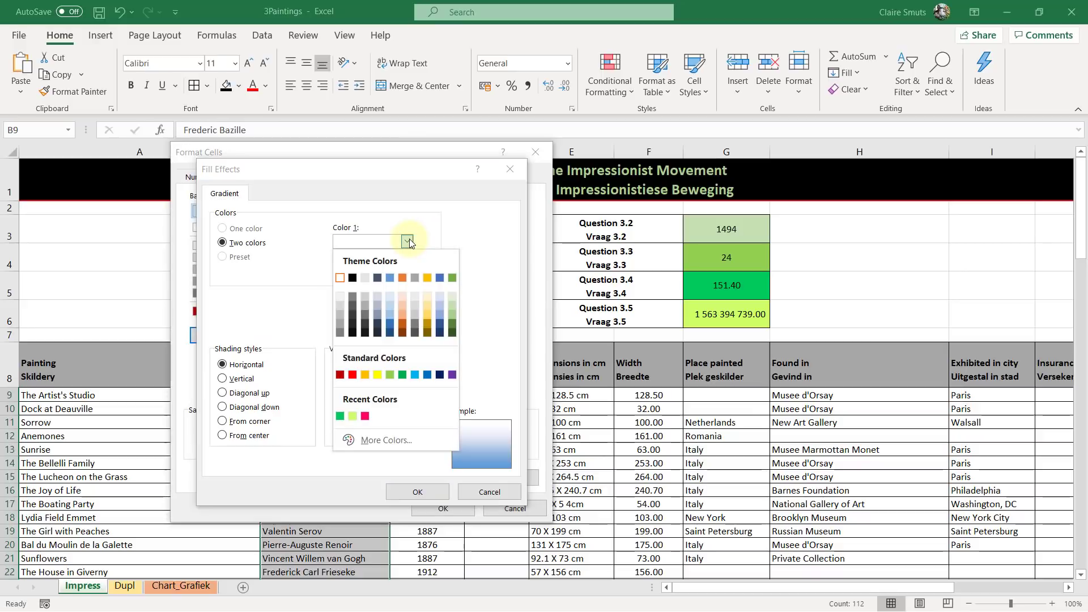
pyautogui.click(429, 314)
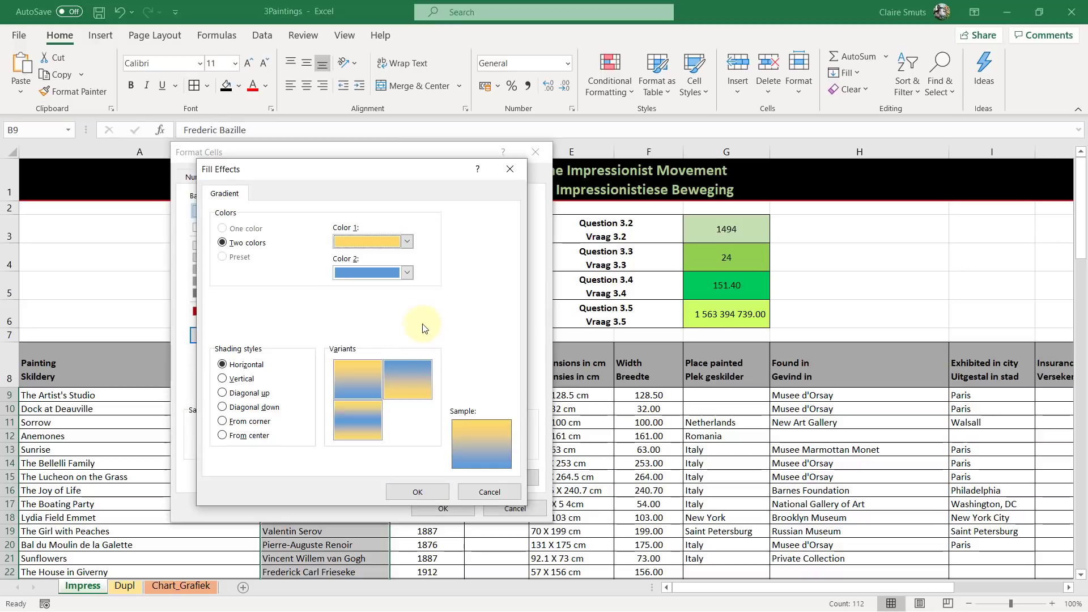
pyautogui.click(407, 273)
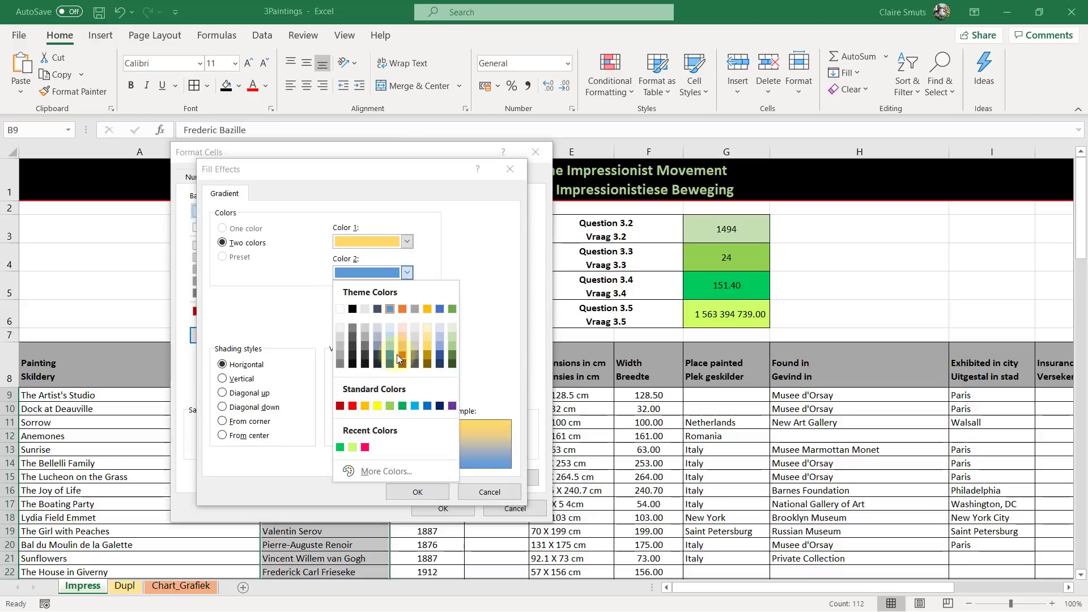
pyautogui.click(451, 356)
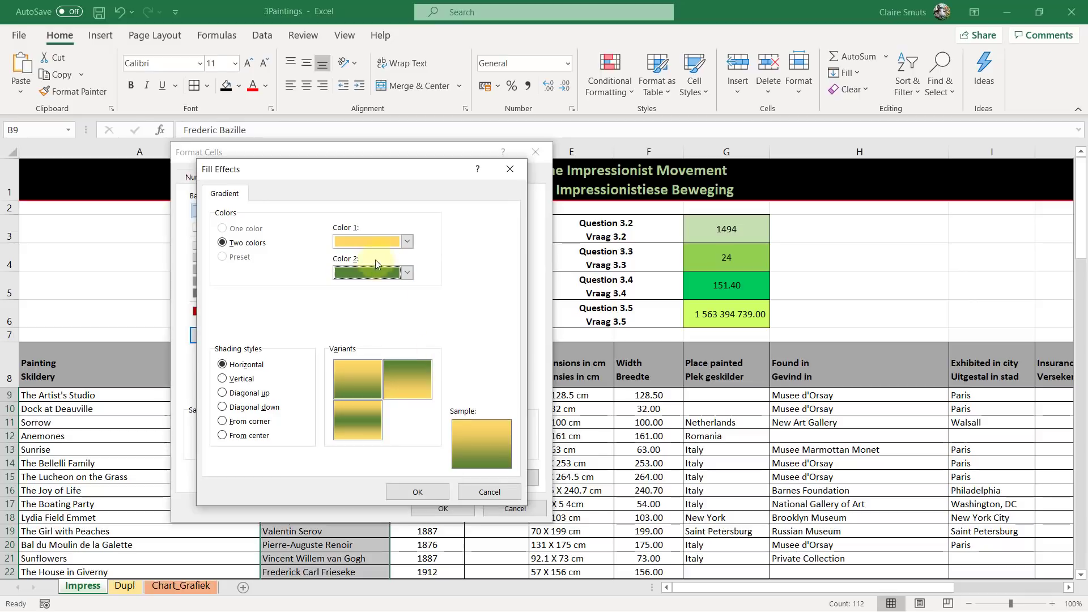
pyautogui.click(407, 273)
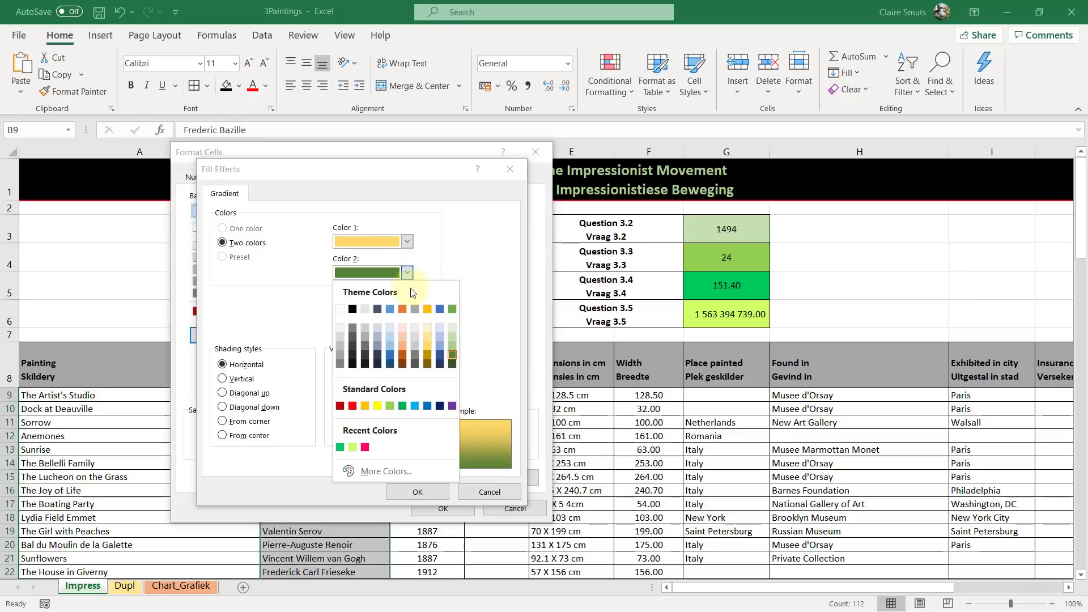
pyautogui.click(340, 447)
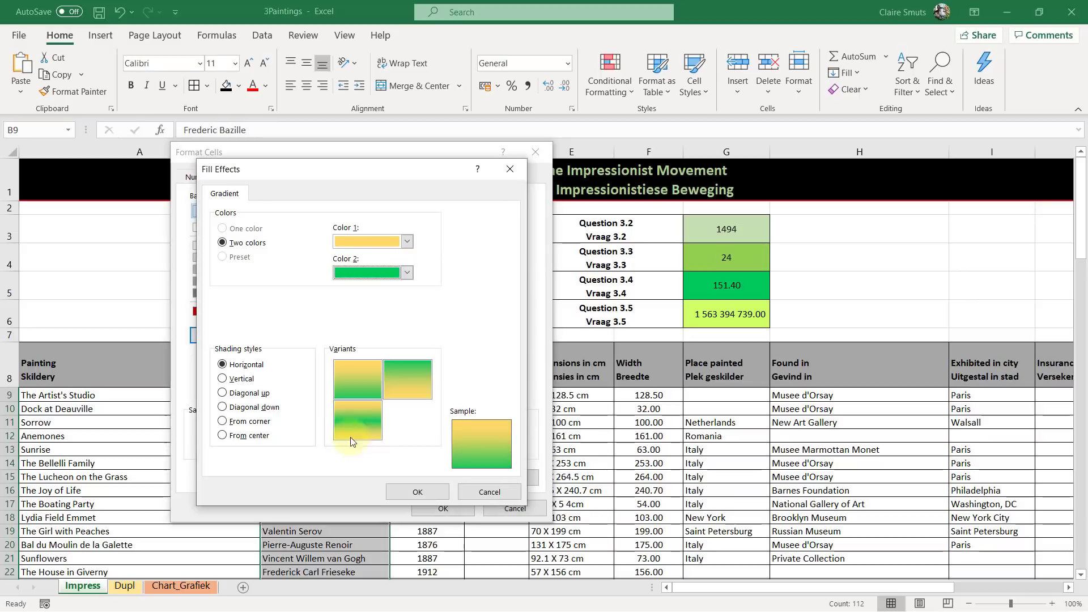
pyautogui.click(441, 486)
pyautogui.click(447, 502)
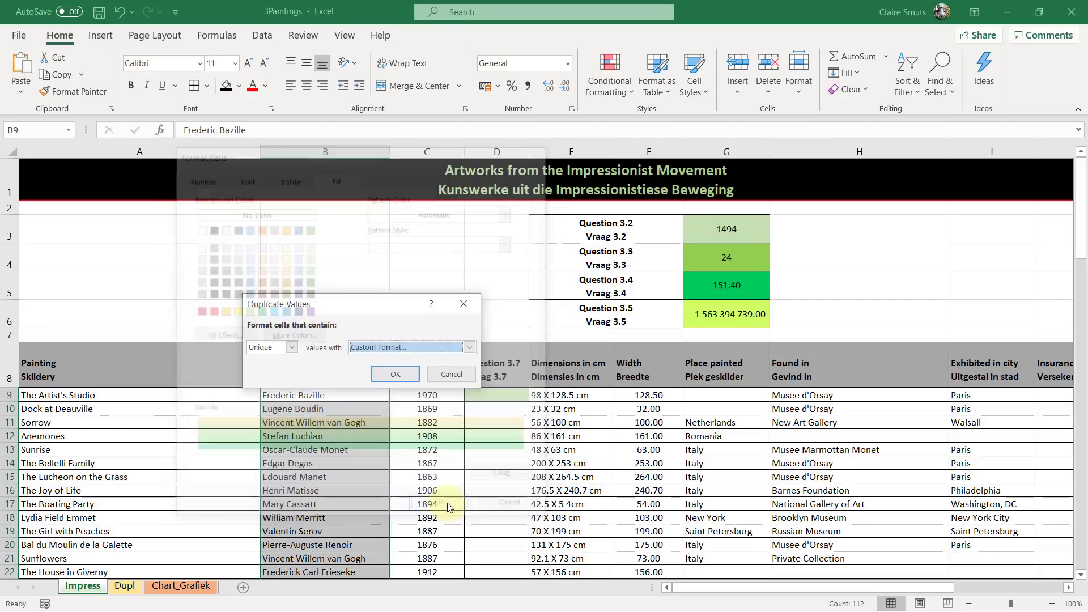
# Step: Apply the unique-values rule to the artist names and check the gradient highlighting down column B
pyautogui.click(396, 375)
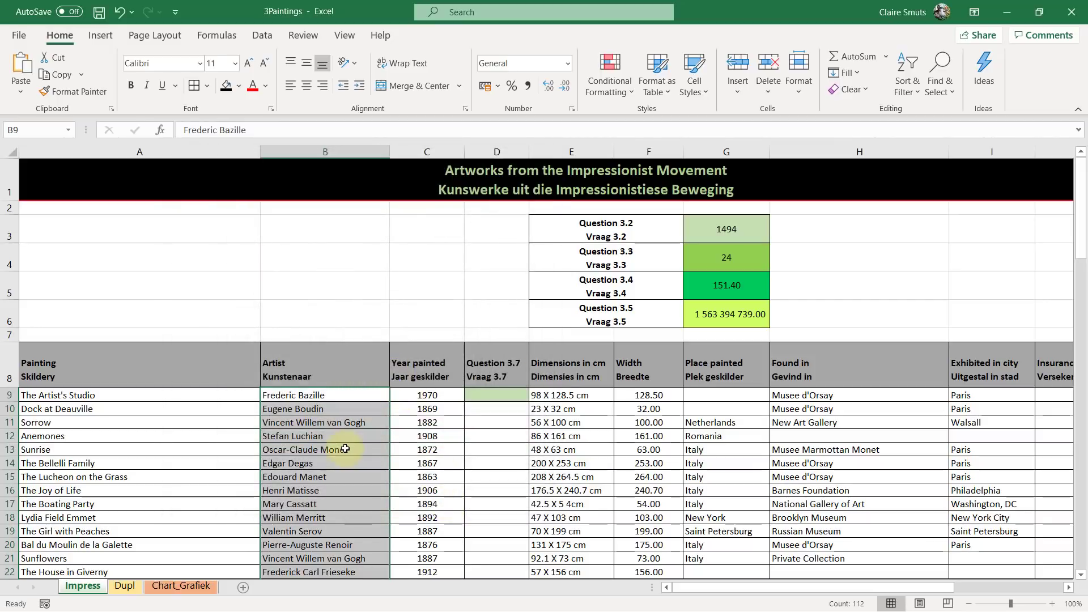
pyautogui.scroll(-6, 346, 450)
pyautogui.scroll(-15, 343, 451)
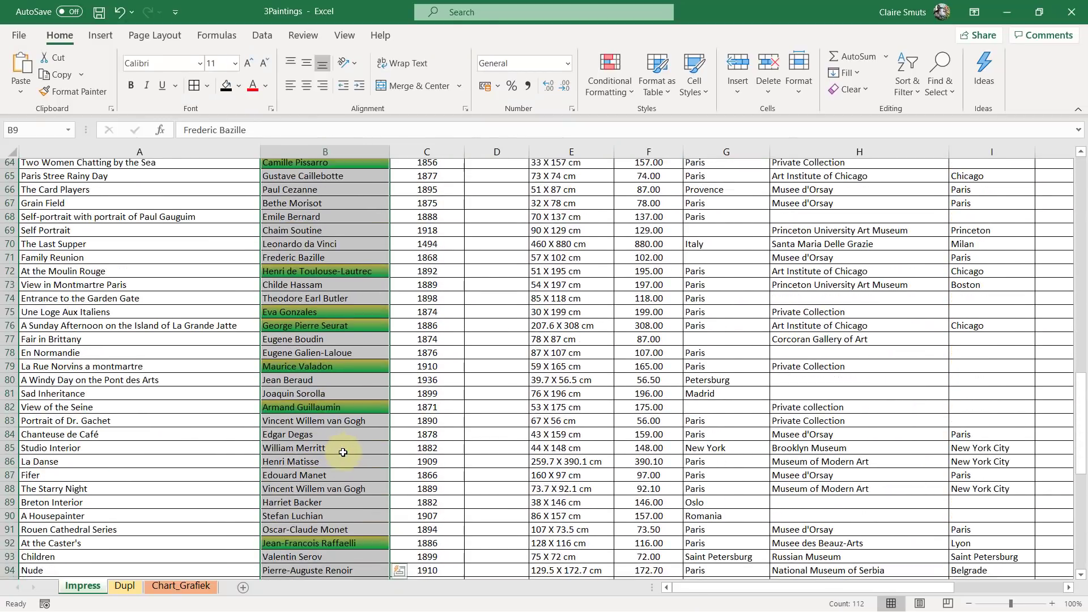
# Step: Read question 3.7 in the exam PDFs about calculating each painting's age in D9, and return to the 3Paintings workbook
pyautogui.scroll(-9, 343, 451)
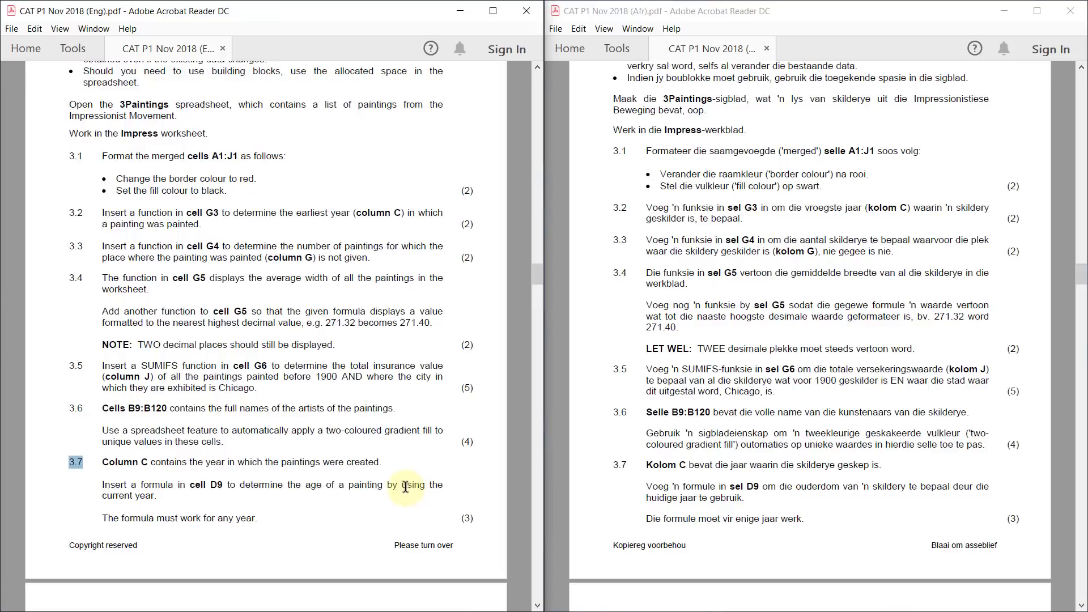
pyautogui.moveTo(424, 486); pyautogui.dragTo(160, 500)
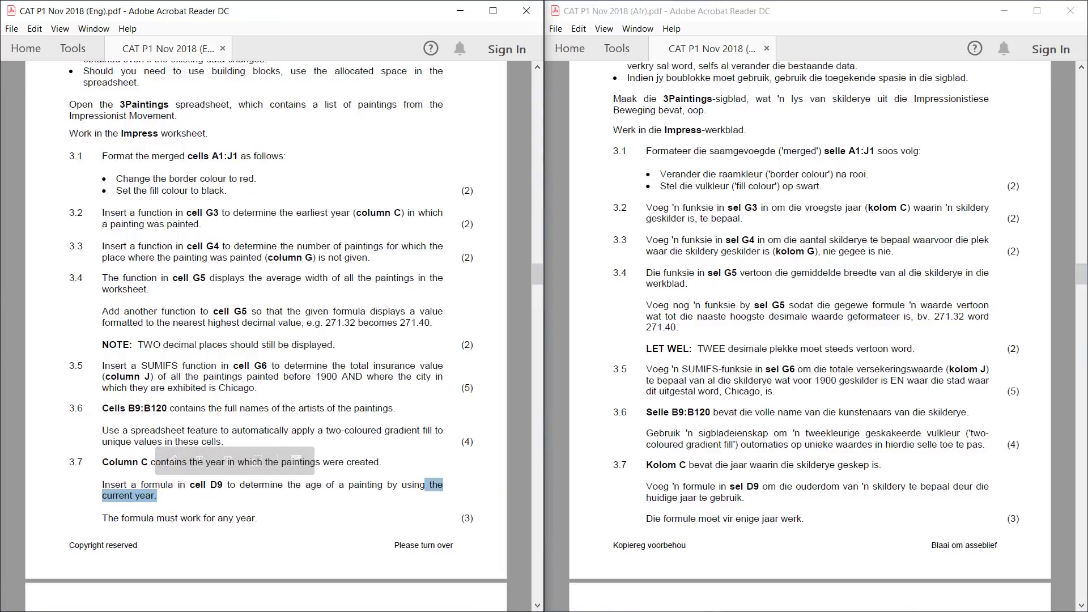
pyautogui.hotkey('alt', 'Tab')
# Step: Enter the formula =TODAY() in cell D9 of the Impress sheet
pyautogui.scroll(17, 569, 365)
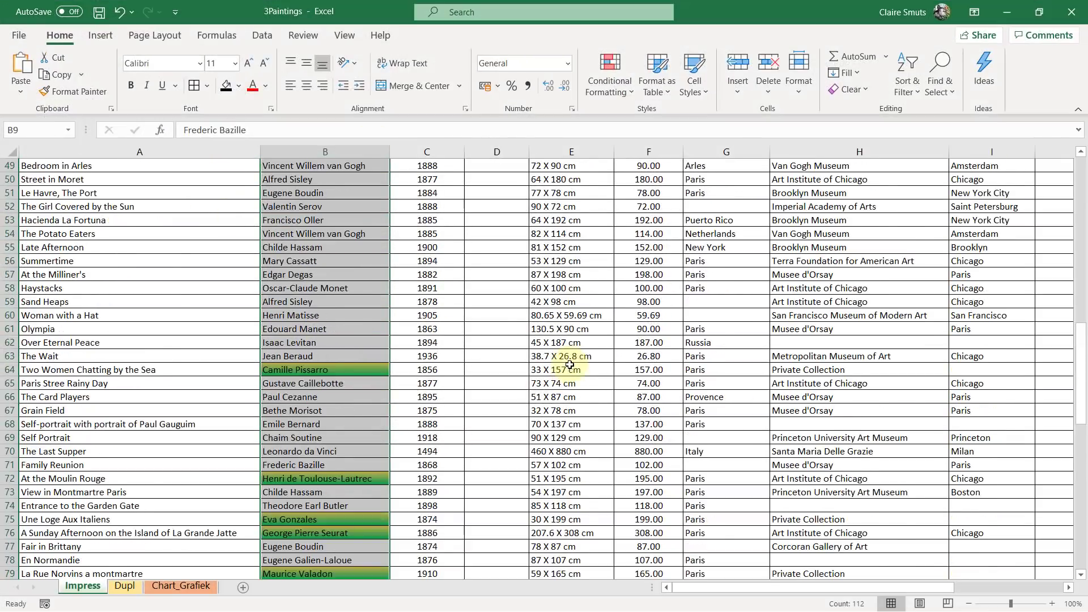
pyautogui.scroll(16, 570, 365)
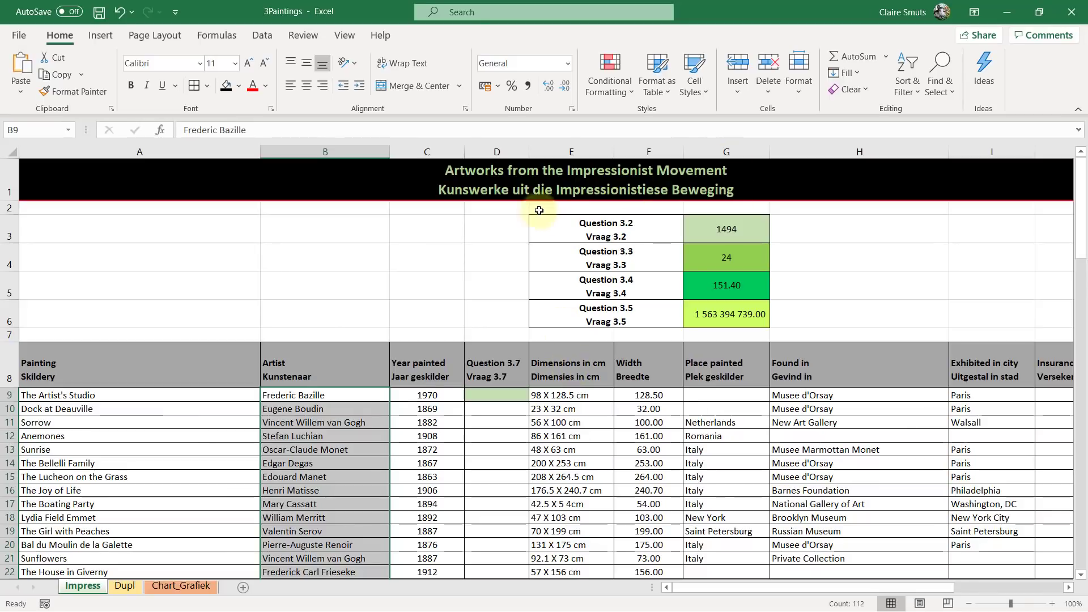
pyautogui.click(483, 396)
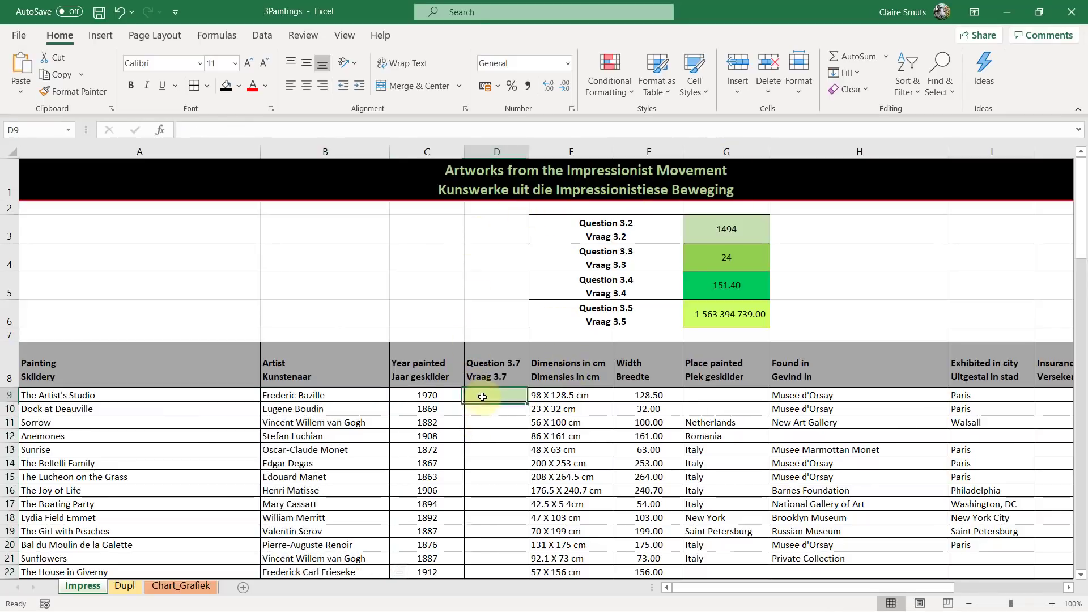
pyautogui.write('=')
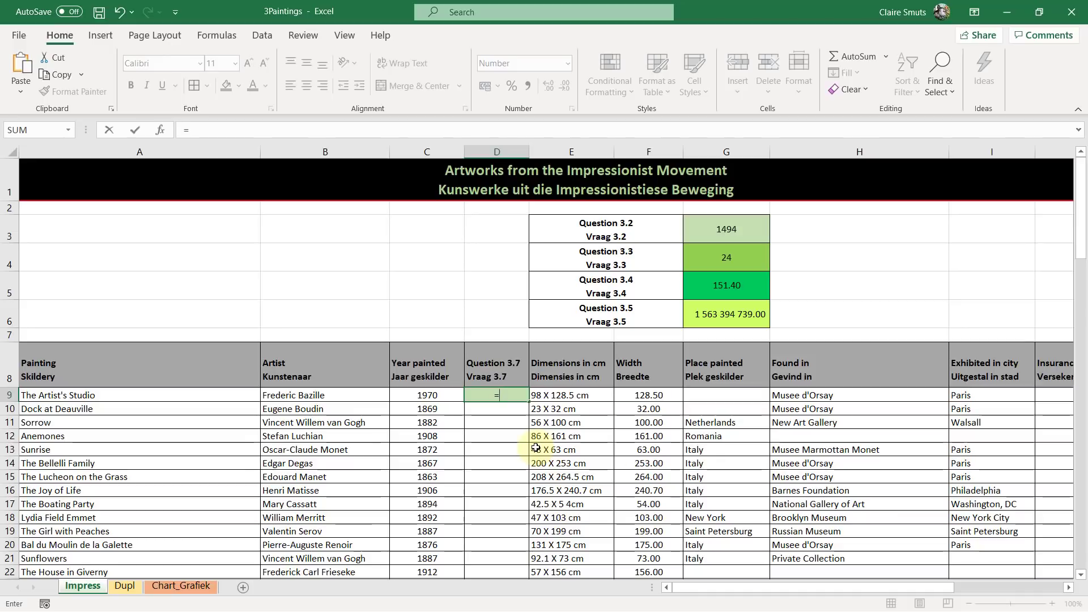
pyautogui.write('today()')
pyautogui.press('Return')
pyautogui.press('Up')
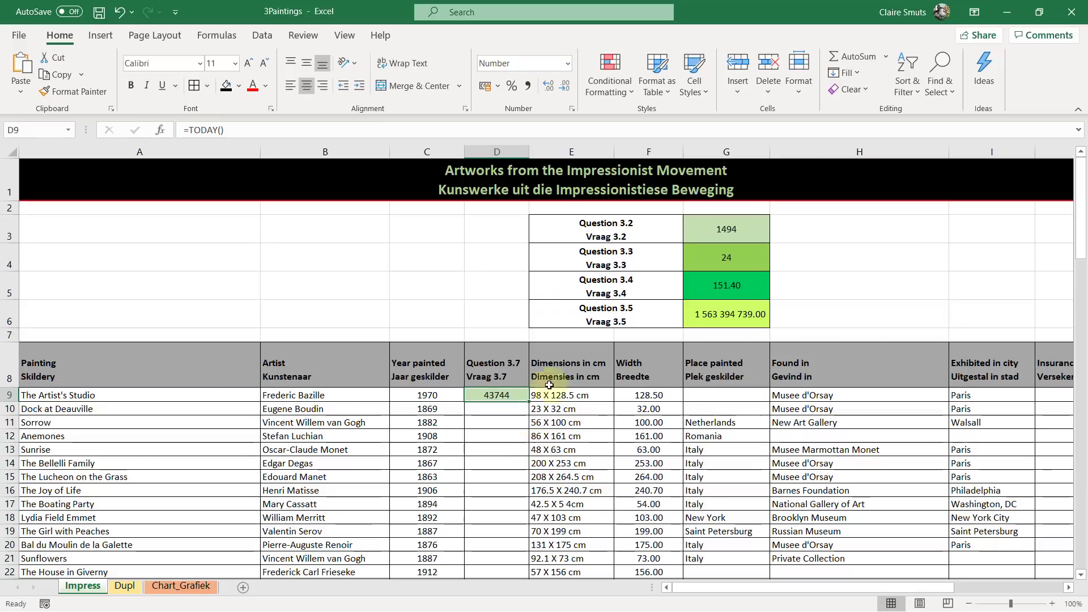
# Step: Try nesting the date function in D9 as =YEAR(TODAY()), and clear the cell
pyautogui.click(567, 63)
pyautogui.click(536, 89)
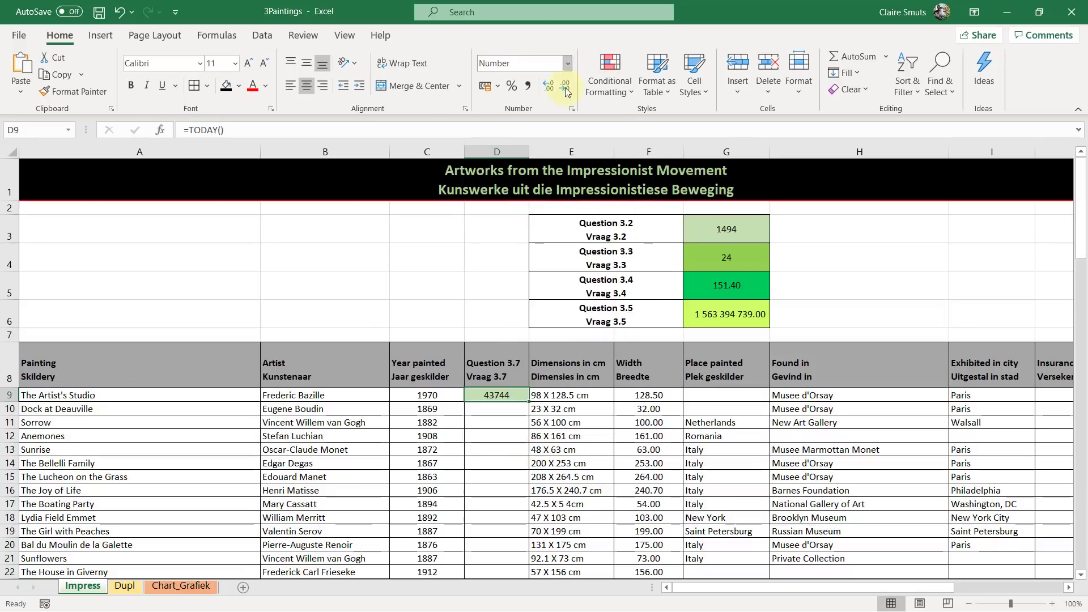
pyautogui.click(481, 386)
pyautogui.doubleClick(481, 394)
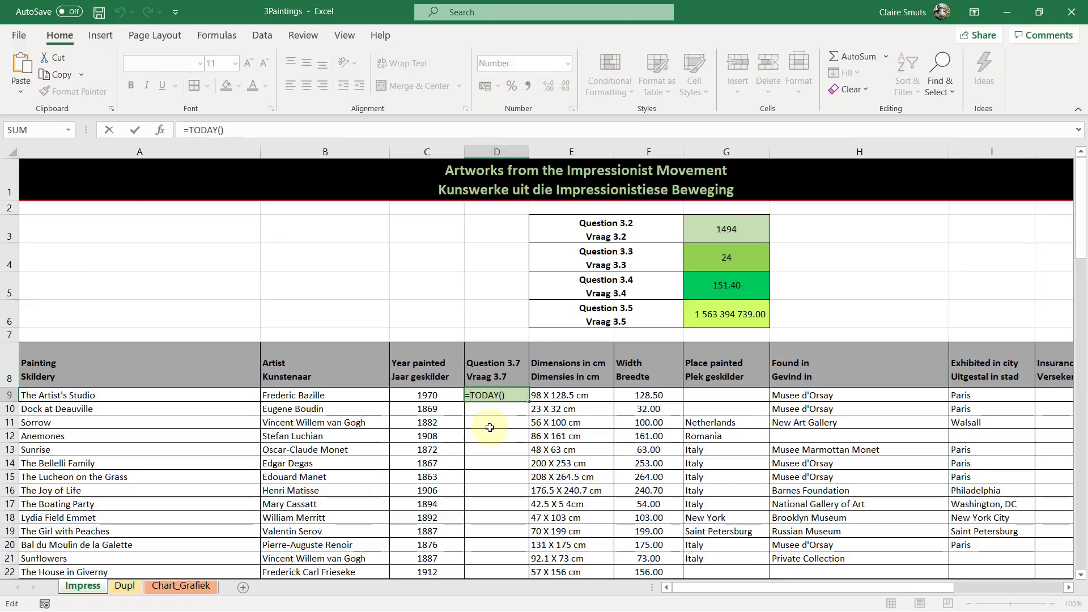
pyautogui.write('Year(TODAY(')
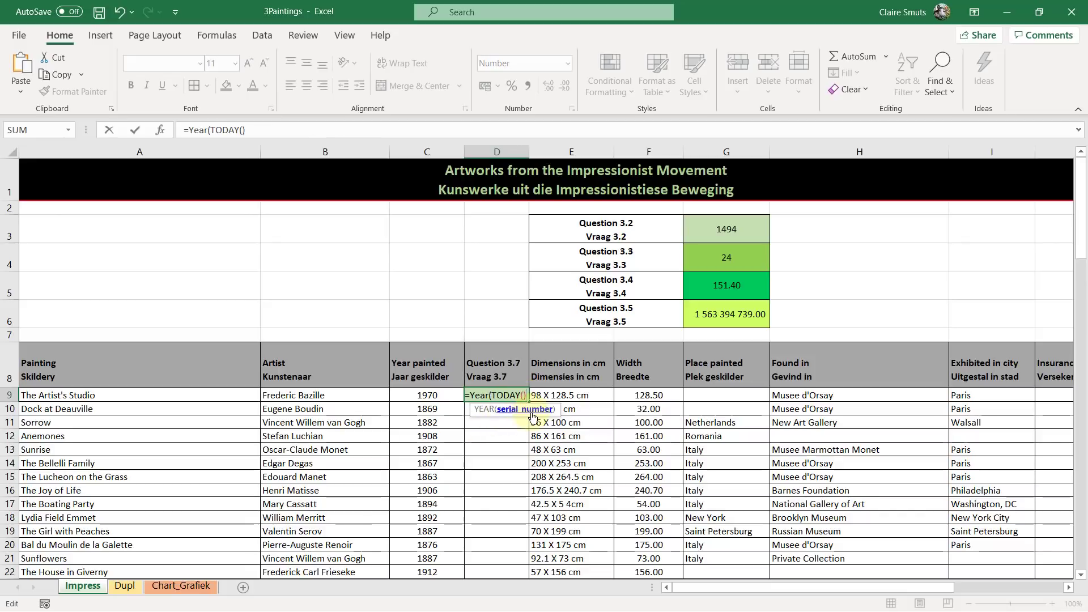
pyautogui.write(')')
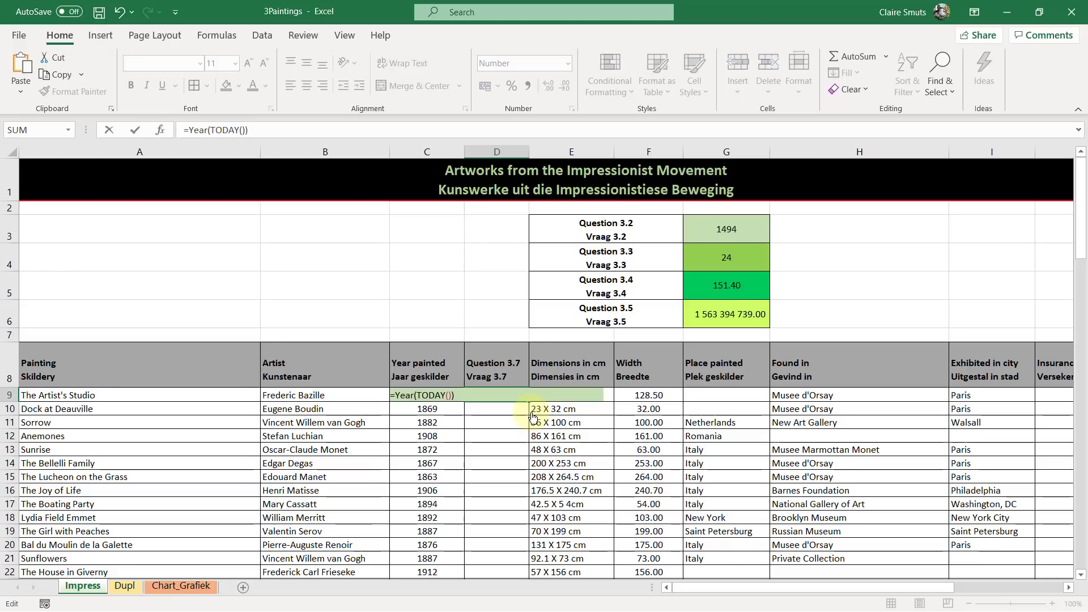
pyautogui.click(418, 396)
pyautogui.click(414, 395)
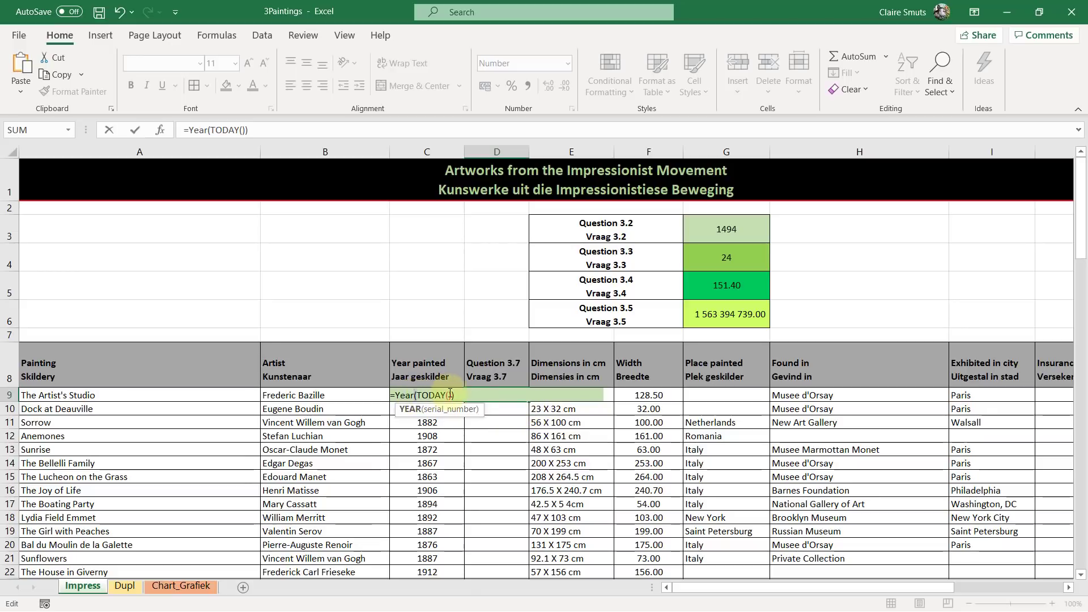
pyautogui.click(479, 397)
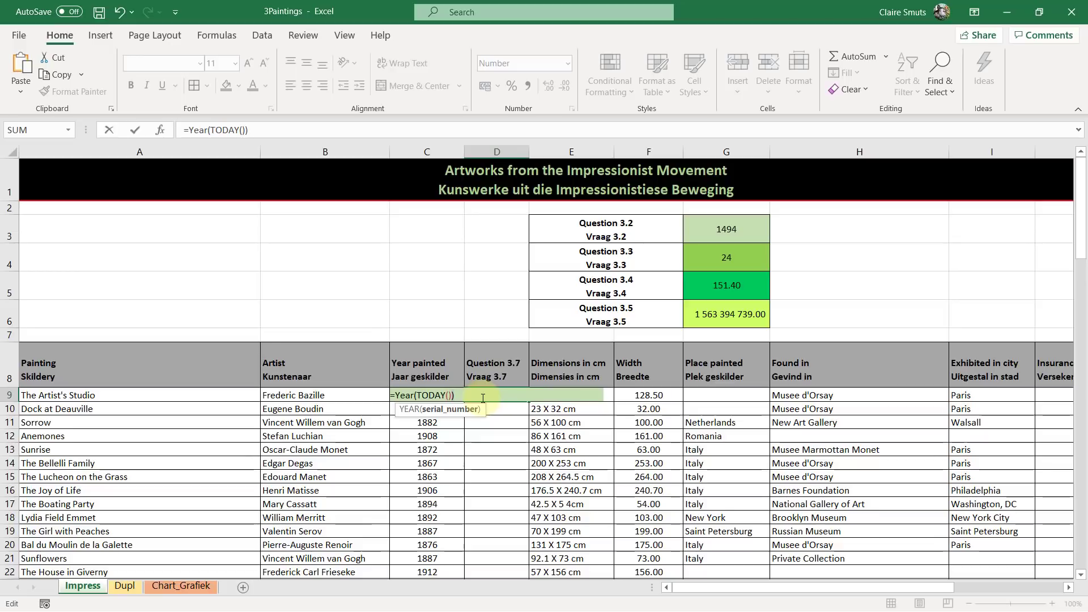
pyautogui.press('Escape')
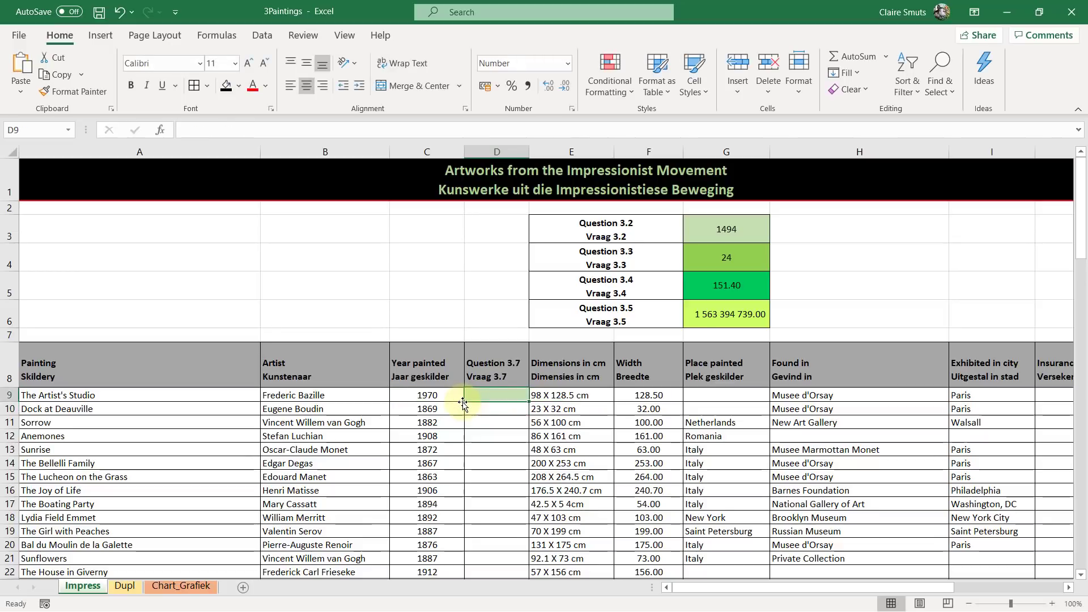
# Step: Enter =TODAY() in cell M9 of the building-blocks area
pyautogui.moveTo(769, 586); pyautogui.dragTo(845, 587)
pyautogui.click(806, 396)
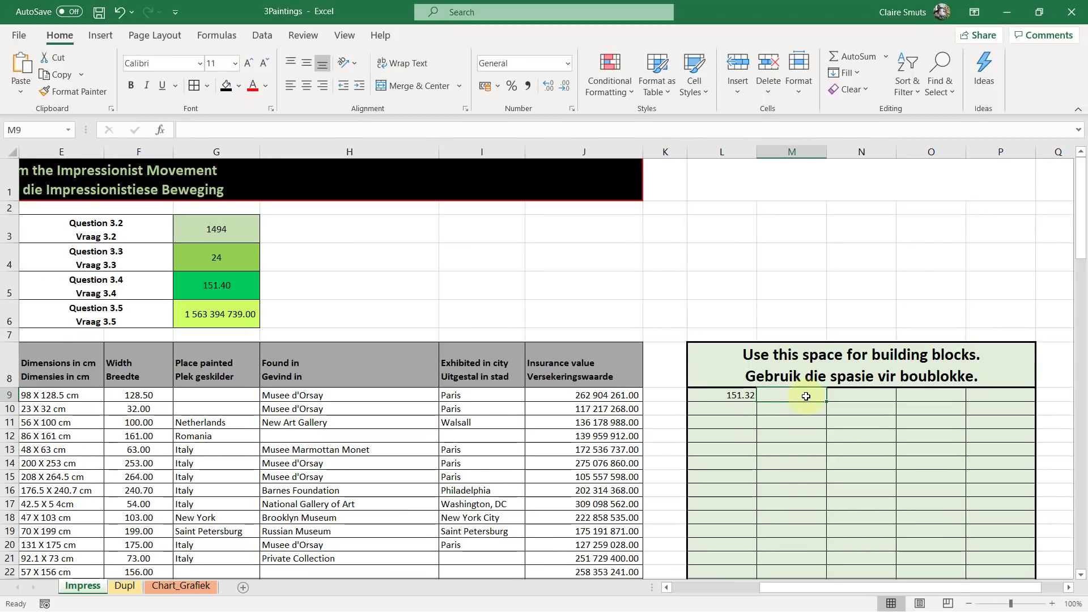
pyautogui.write('=do')
pyautogui.press('BackSpace')
pyautogui.press('BackSpace')
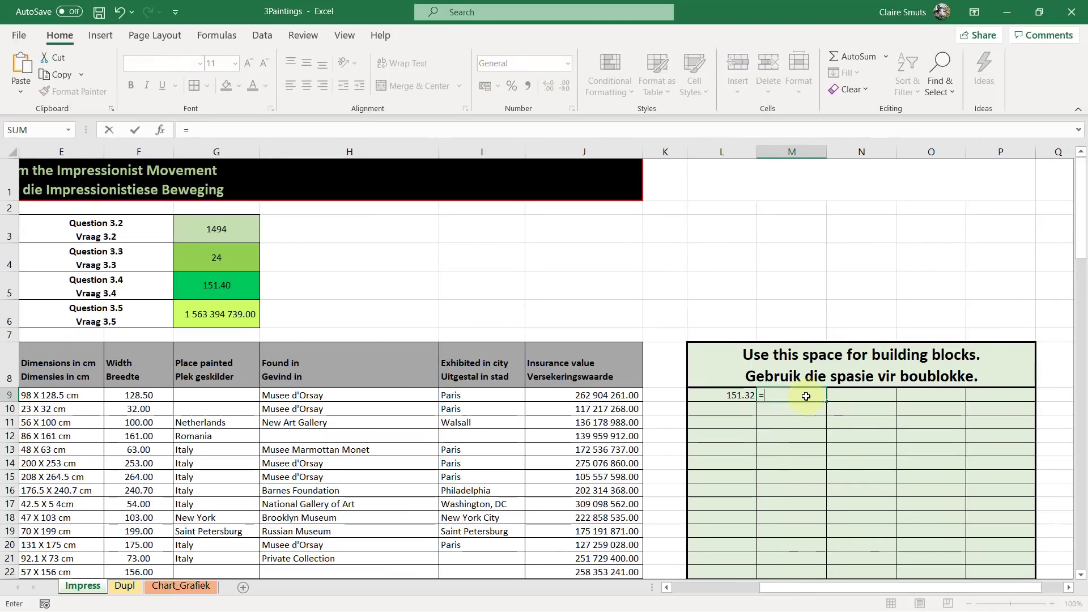
pyautogui.write('tod')
pyautogui.press('Tab')
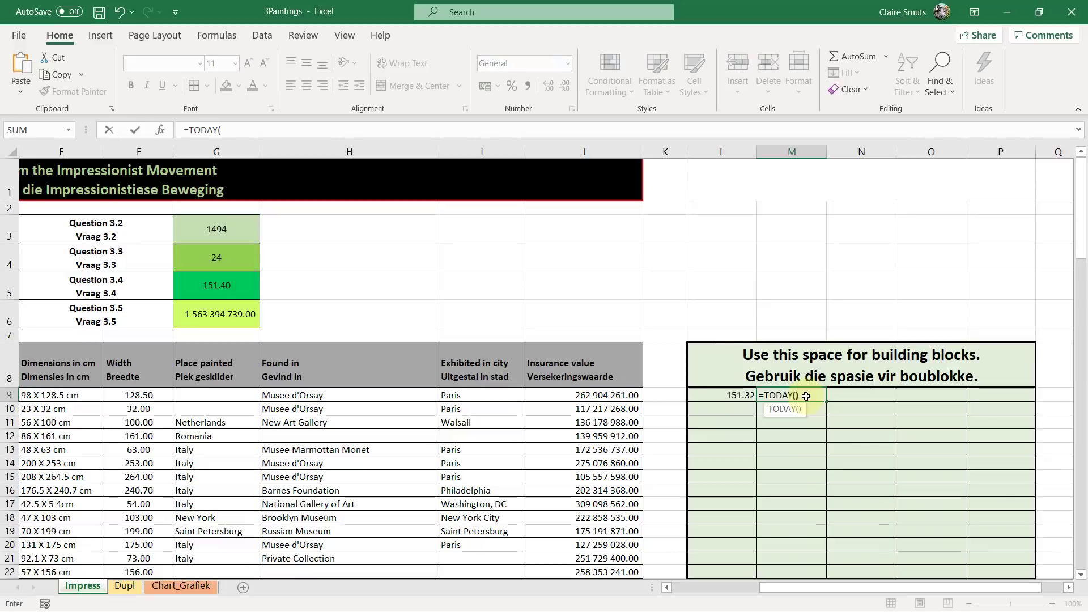
pyautogui.write(')')
pyautogui.press('Return')
# Step: Enter =YEAR(M9) in cell D9 to extract the current year from the building-block date
pyautogui.press('Up')
pyautogui.press('Left')
pyautogui.press('Left')
pyautogui.press('Left')
pyautogui.press('Left')
pyautogui.press('Left')
pyautogui.press('Left')
pyautogui.press('Left')
pyautogui.press('Left')
pyautogui.press('Left')
pyautogui.press('Left')
pyautogui.press('Left')
pyautogui.press('Left')
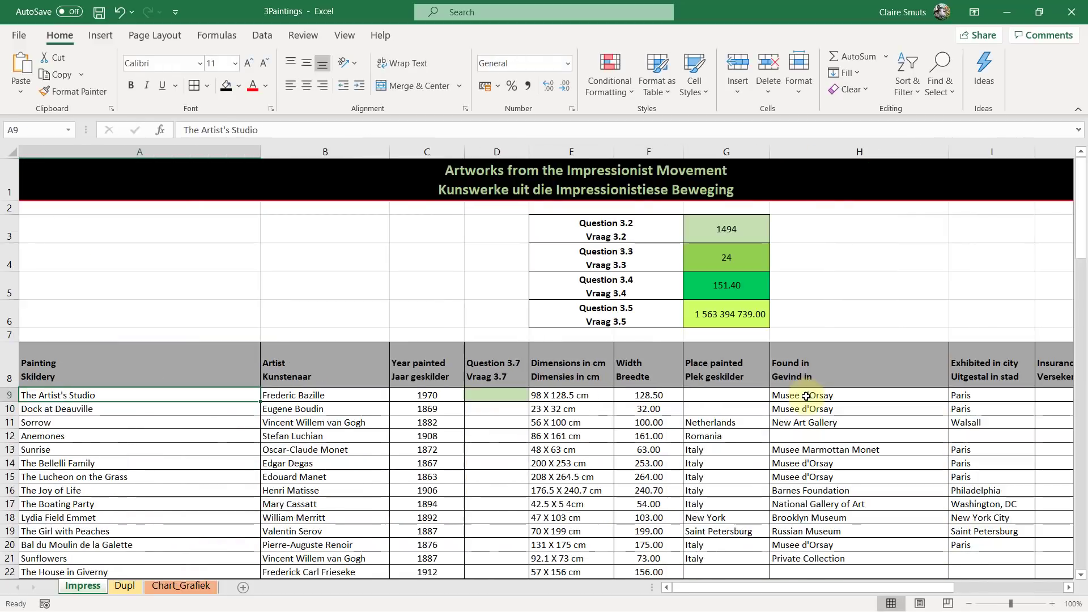
pyautogui.press('Right')
pyautogui.press('Right')
pyautogui.press('Right')
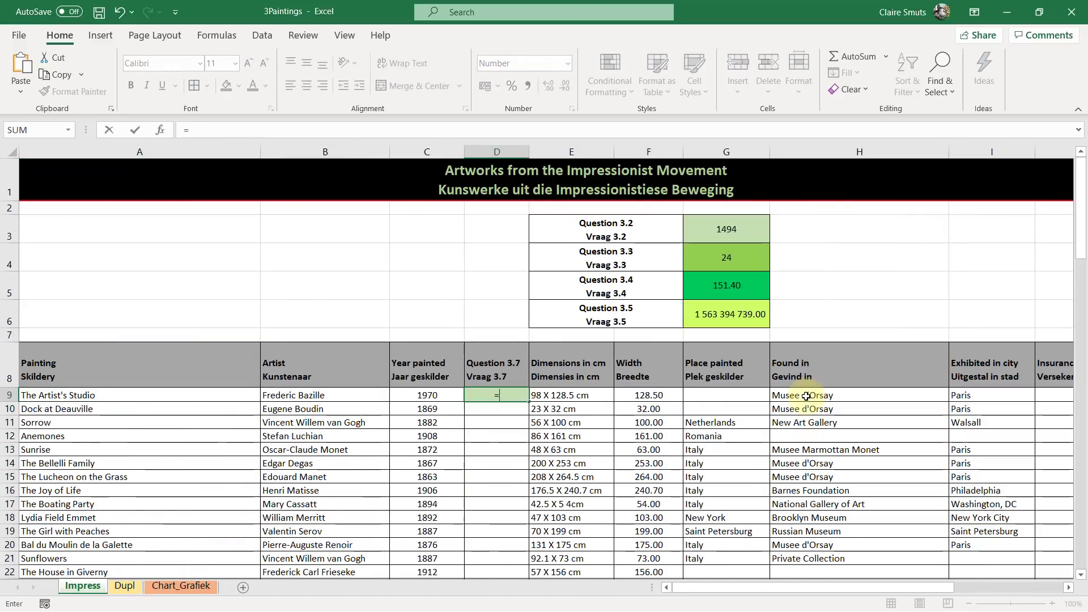
pyautogui.write('=year')
pyautogui.press('Tab')
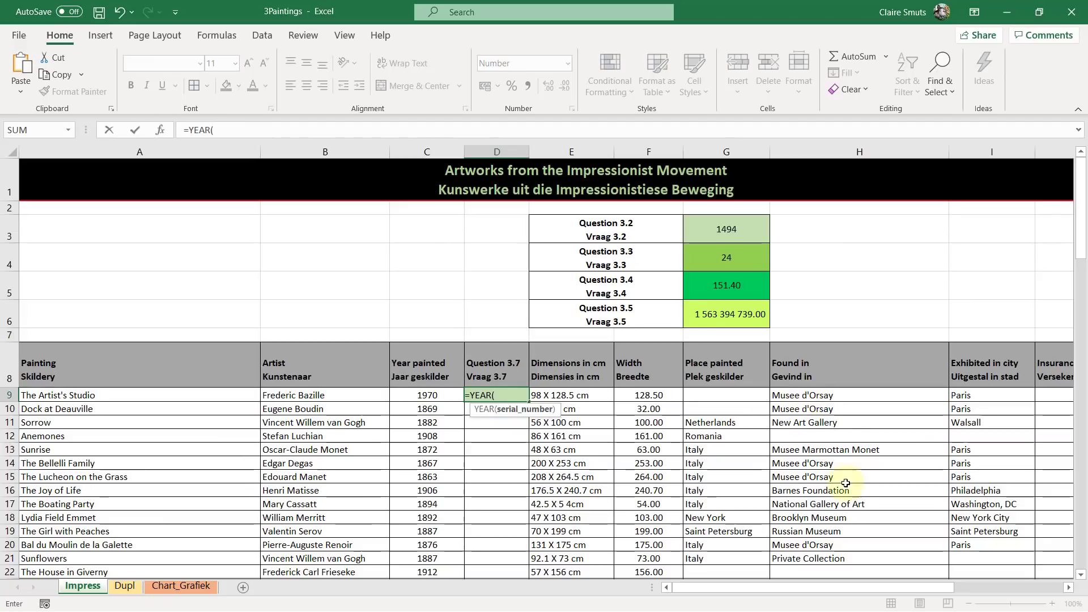
pyautogui.moveTo(839, 590); pyautogui.dragTo(902, 586)
pyautogui.click(857, 395)
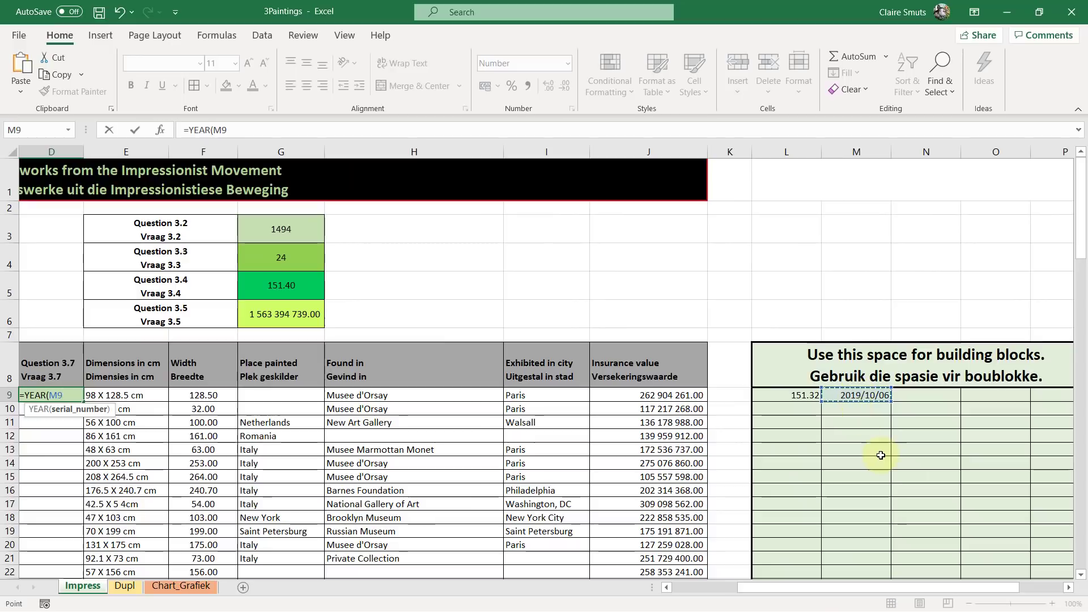
pyautogui.write(')')
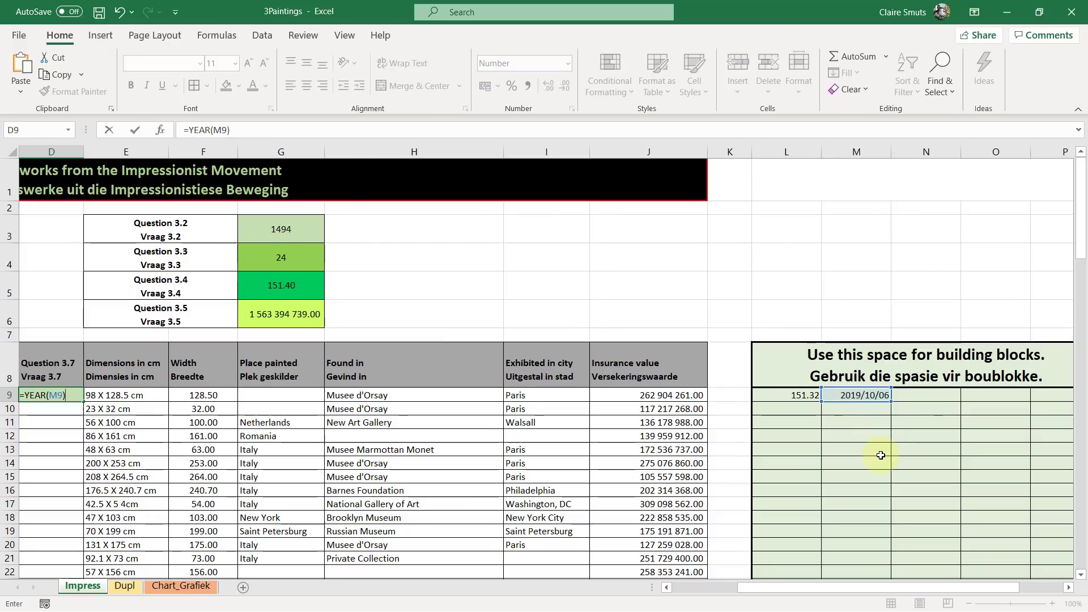
pyautogui.press('Return')
# Step: Extend the D9 formula to =YEAR(M9)-C9 so it subtracts the year painted from the current year
pyautogui.press('Up')
pyautogui.press('Left')
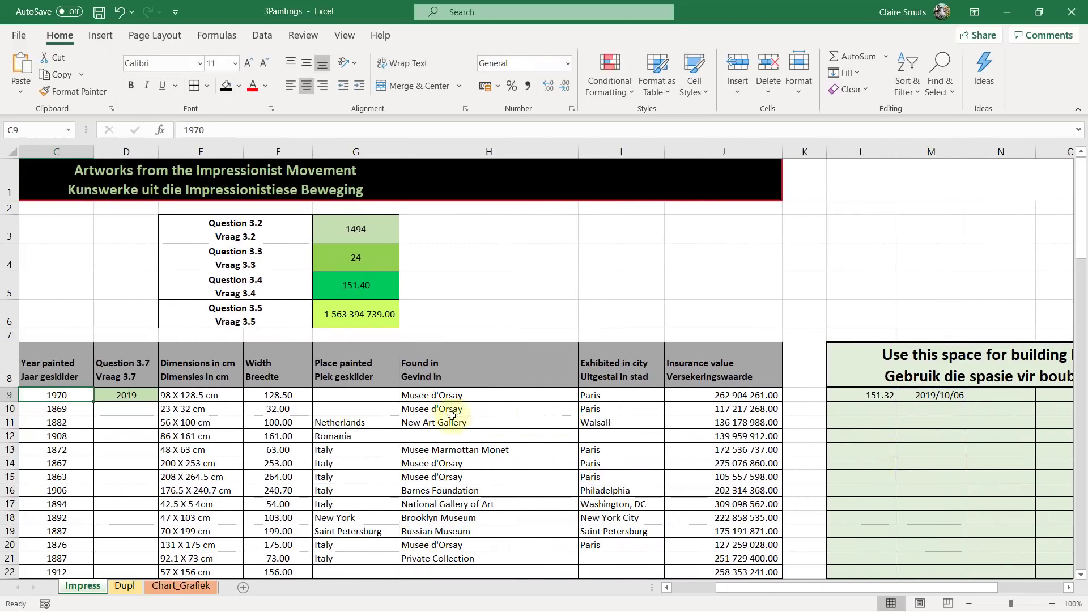
pyautogui.click(137, 395)
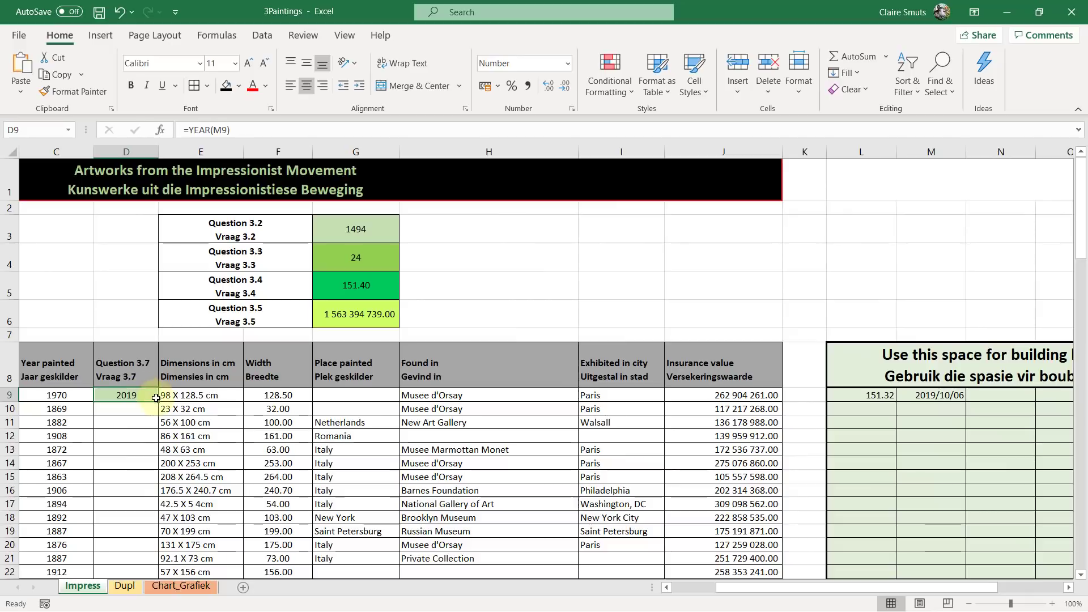
pyautogui.click(267, 131)
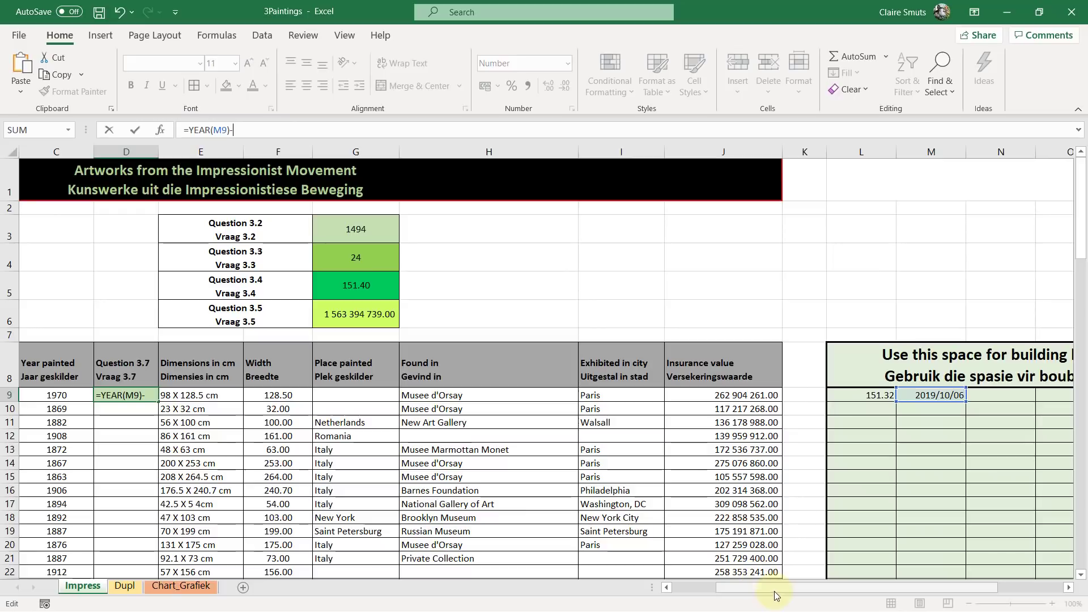
pyautogui.moveTo(775, 590); pyautogui.dragTo(752, 593)
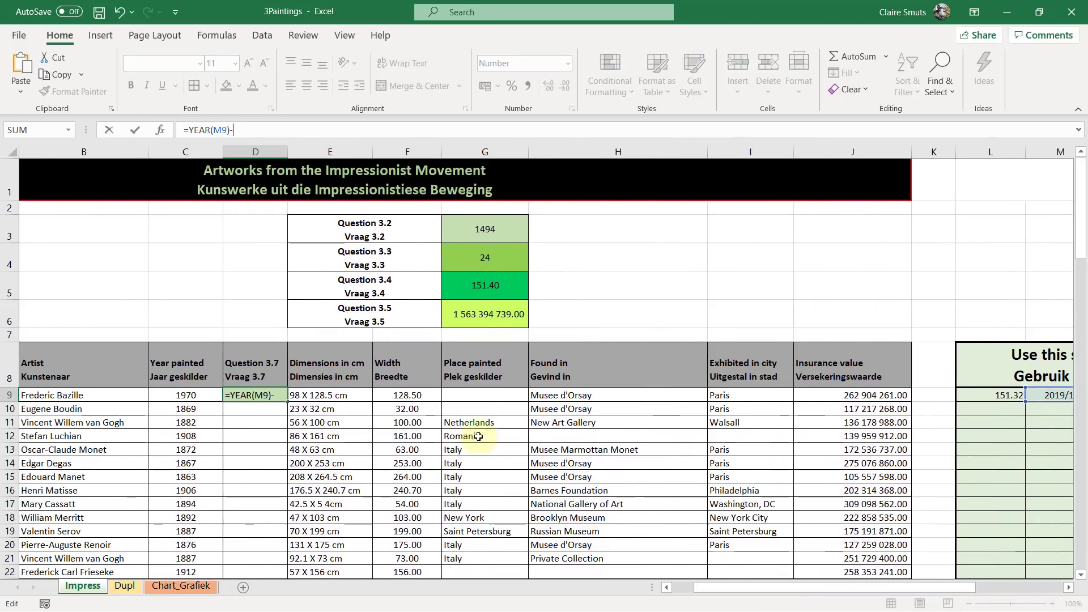
pyautogui.click(190, 394)
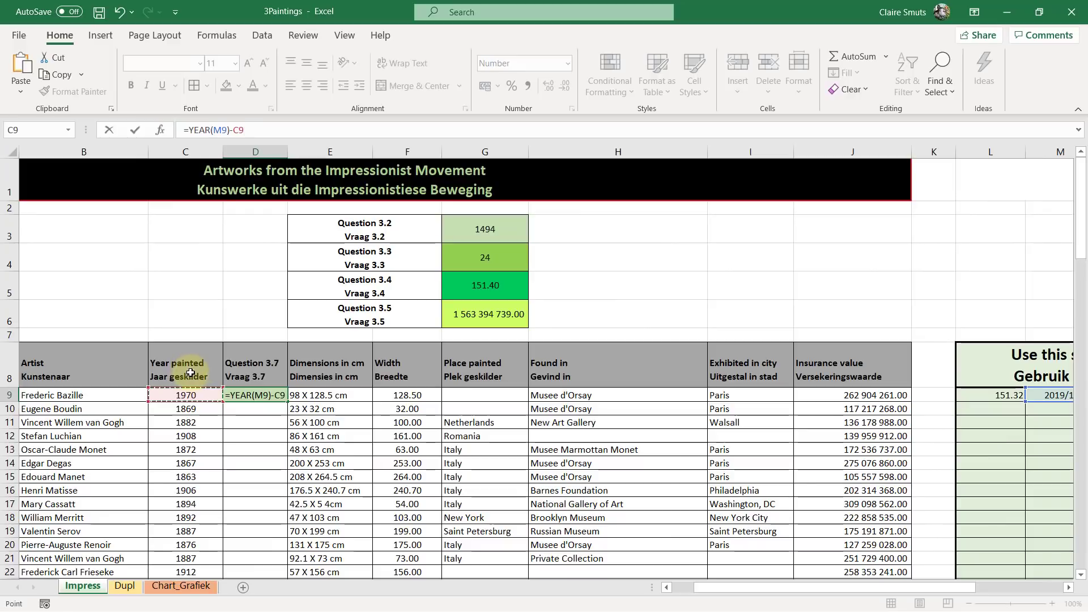
pyautogui.press('Return')
pyautogui.click(237, 397)
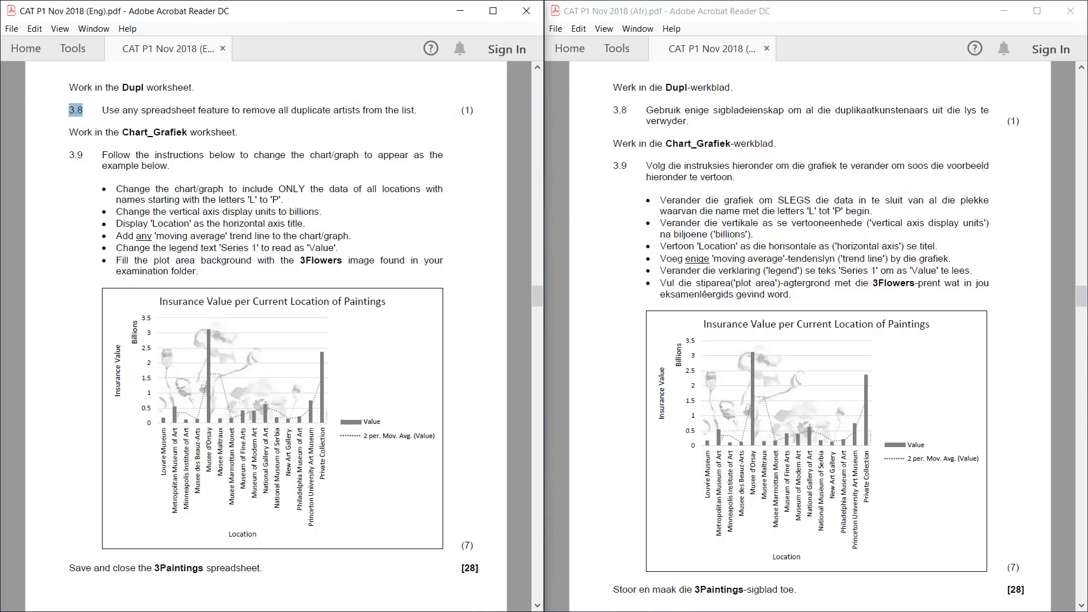
# Step: Return from the exam PDFs to the workbook and select columns A and B on the Dupl sheet
pyautogui.hotkey('alt', 'Tab')
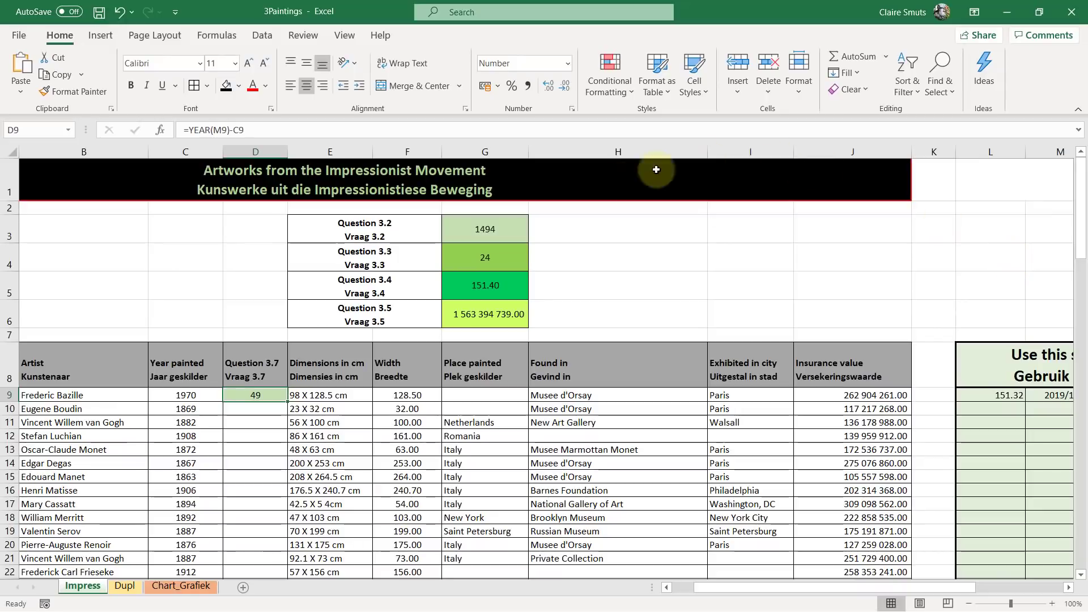
pyautogui.click(125, 586)
pyautogui.click(136, 151)
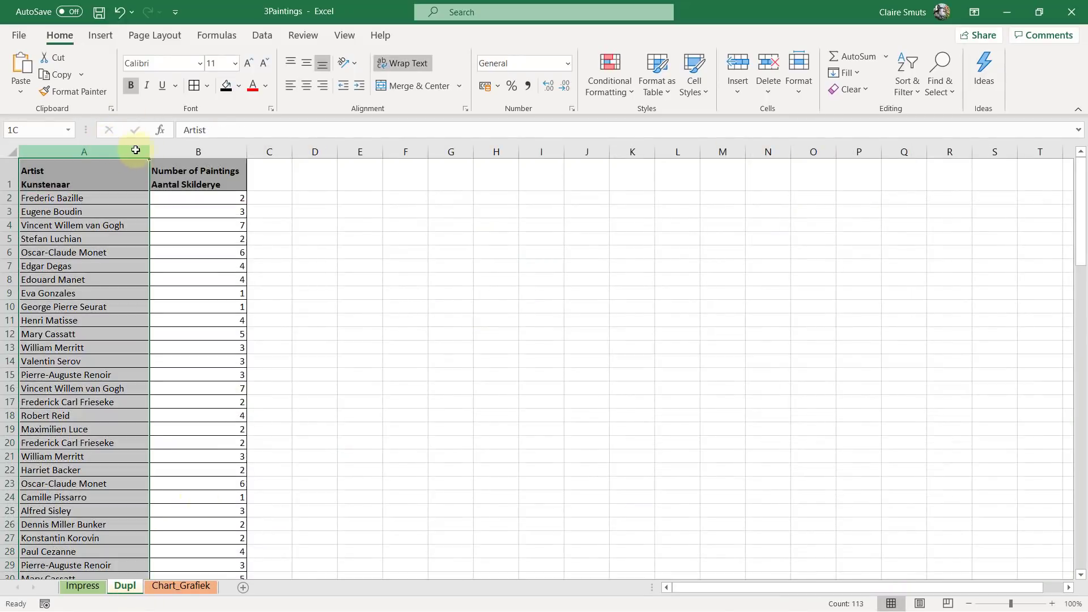
pyautogui.moveTo(136, 150); pyautogui.dragTo(180, 151)
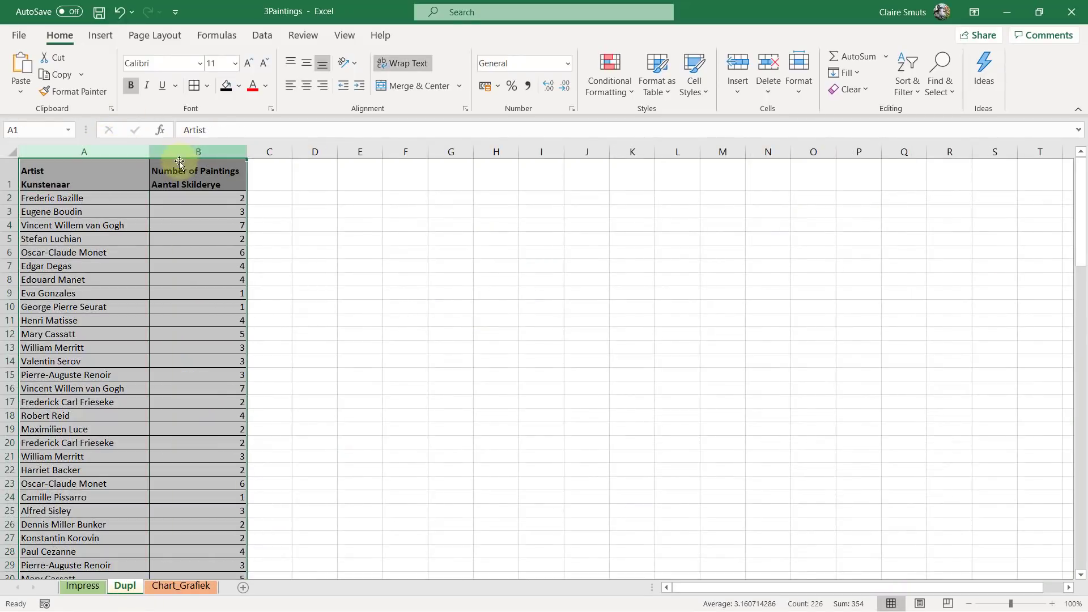
# Step: Try starting Remove Duplicates on the selected columns by searching the commands for "dupl"
pyautogui.click(454, 15)
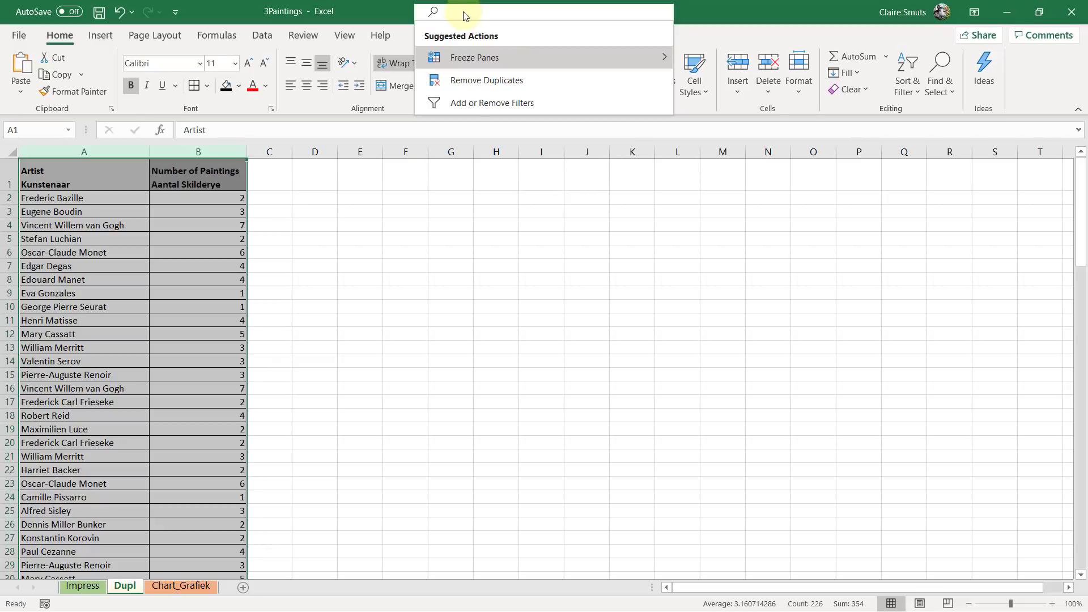
pyautogui.moveTo(471, 56)
pyautogui.write('dupl')
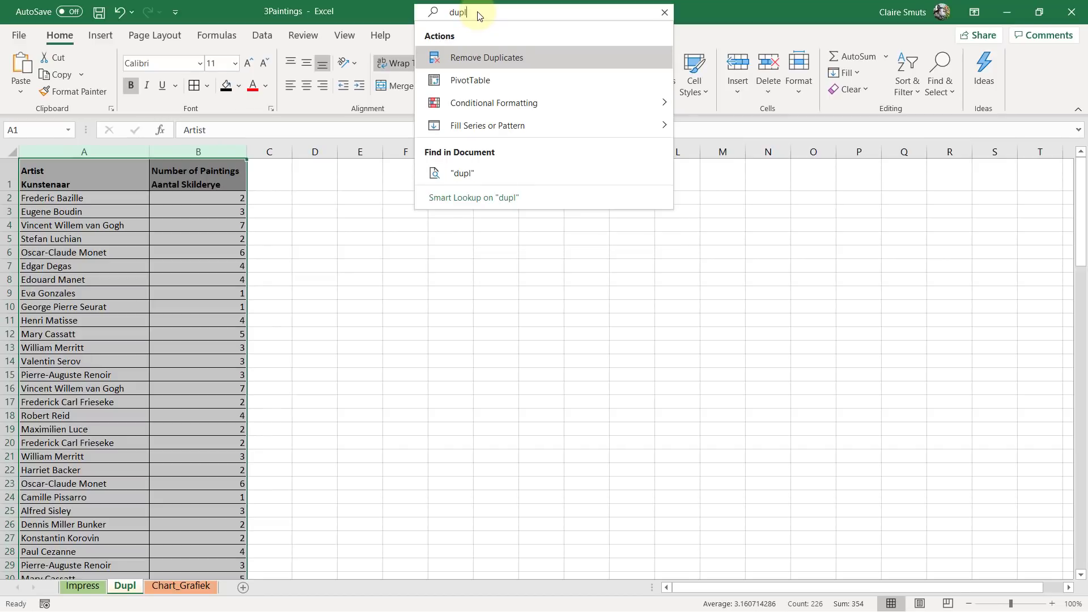
pyautogui.click(490, 57)
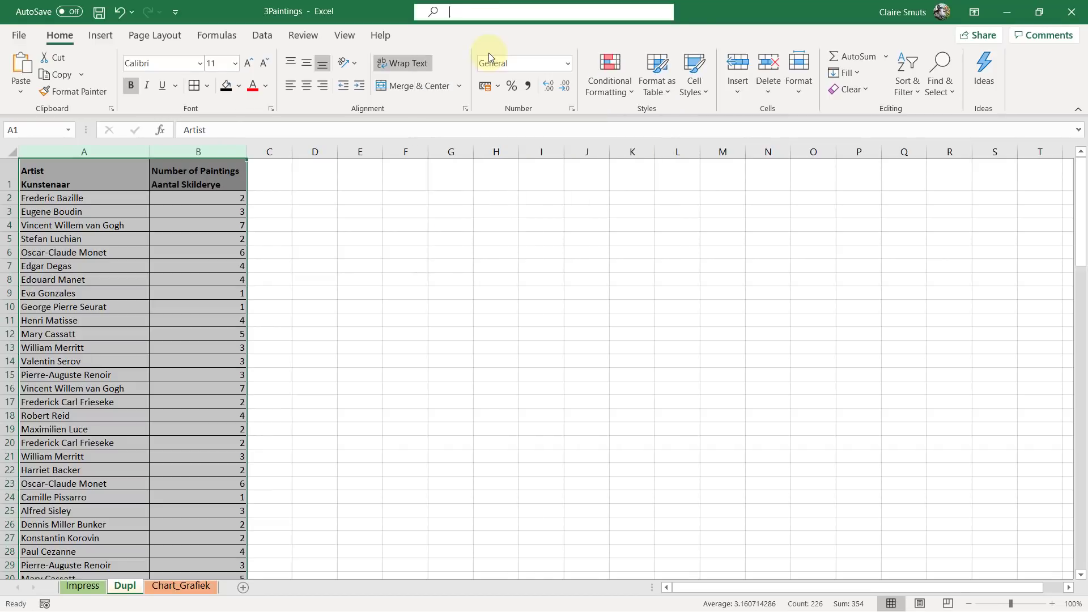
pyautogui.click(467, 248)
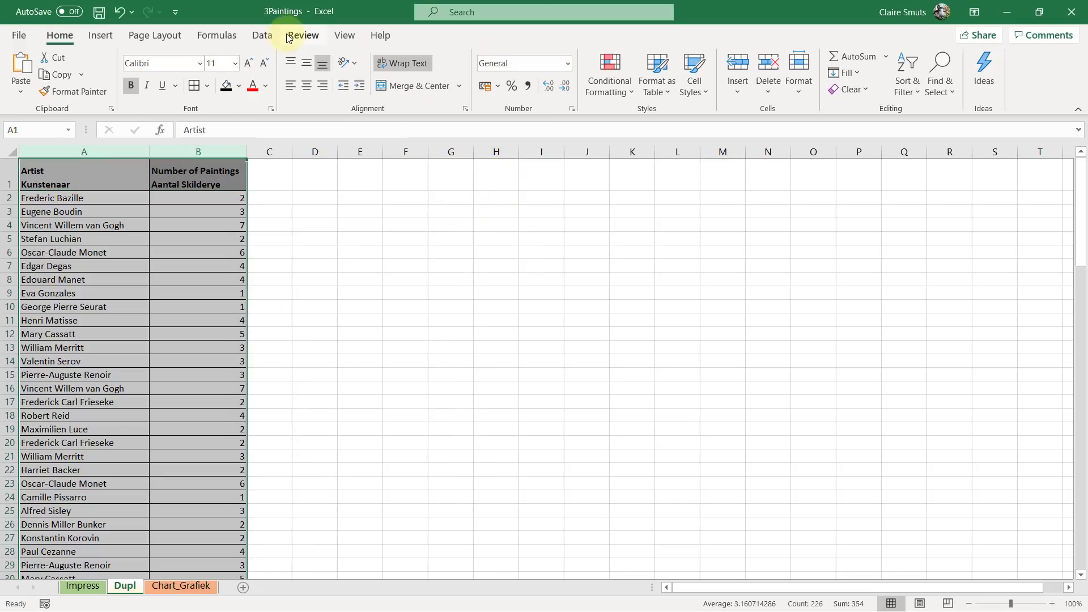
# Step: Remove the duplicate artists from columns A and B, treating the first row as headers, and check the end of the list
pyautogui.click(254, 40)
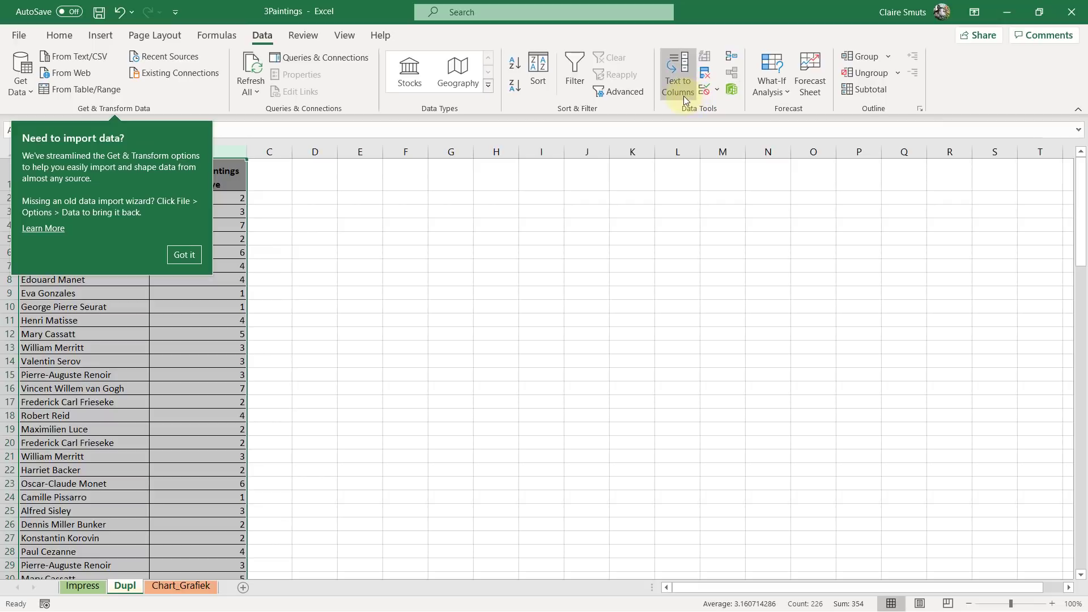
pyautogui.click(703, 74)
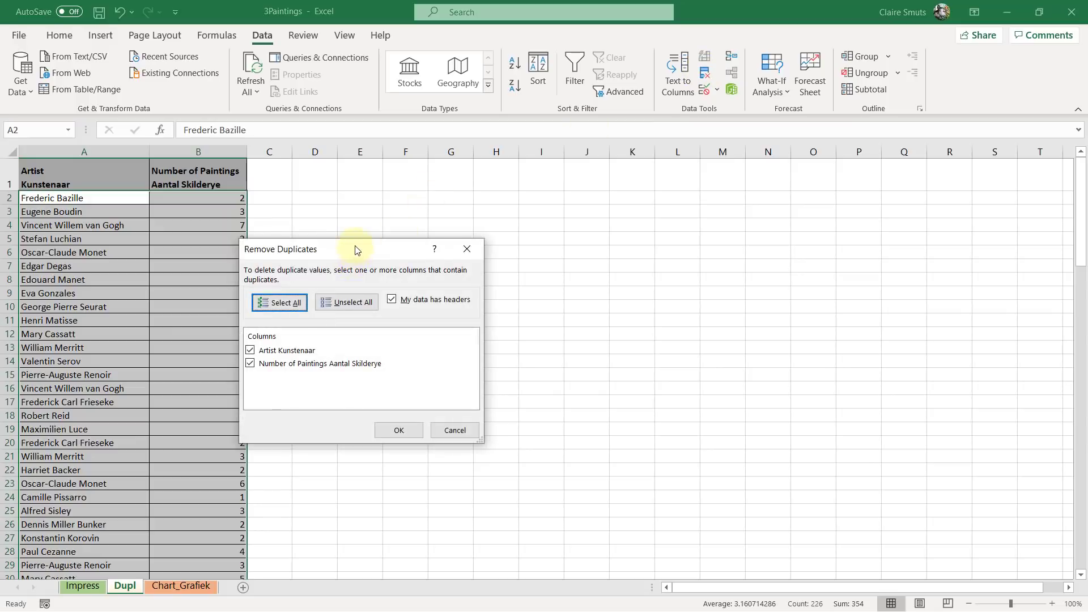
pyautogui.moveTo(357, 250); pyautogui.dragTo(403, 233)
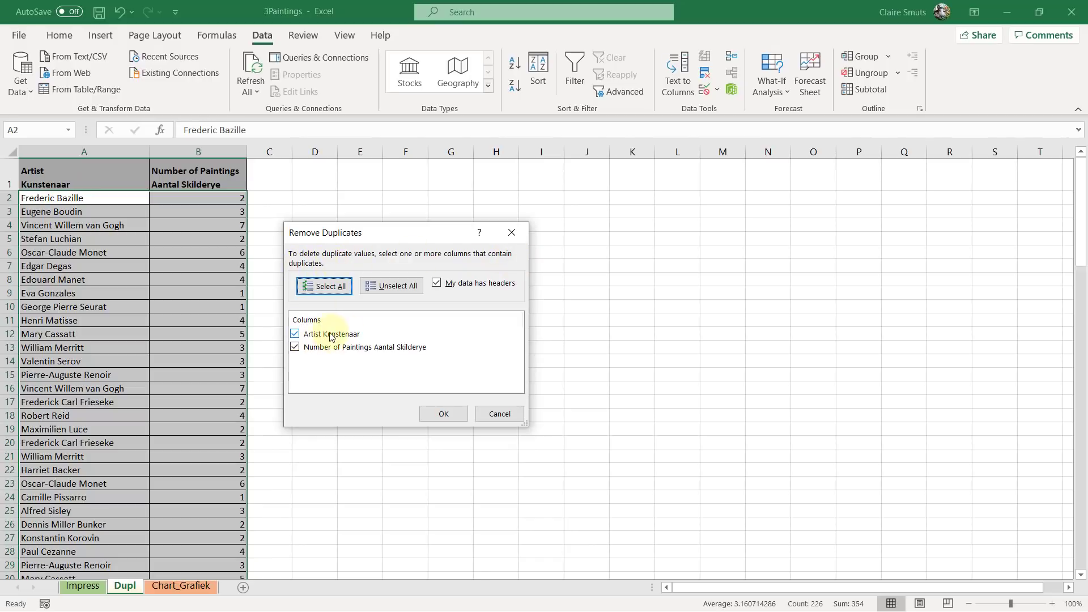
pyautogui.click(296, 346)
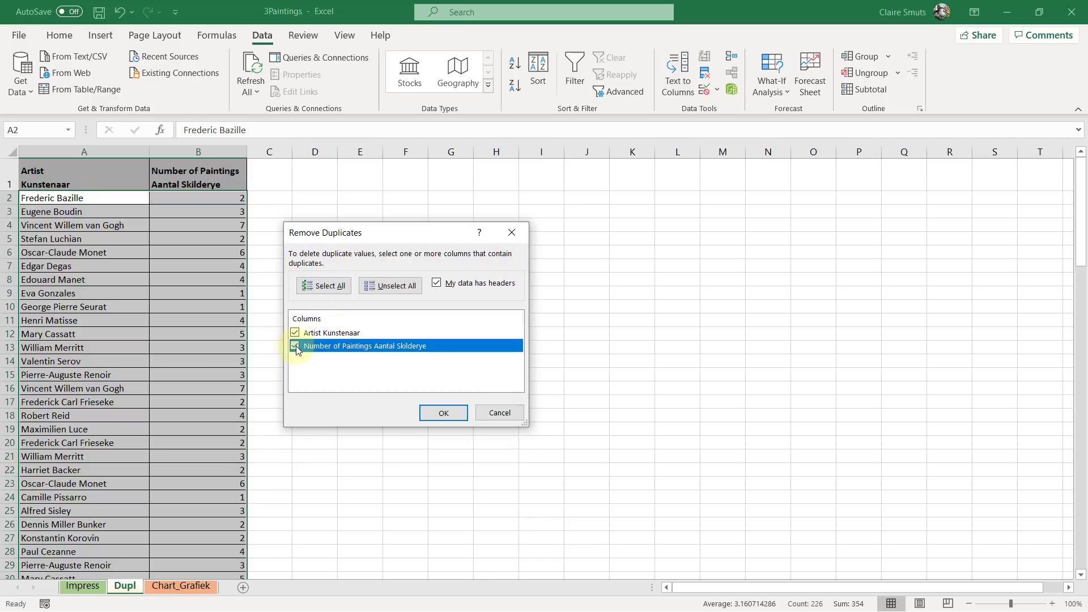
pyautogui.click(440, 413)
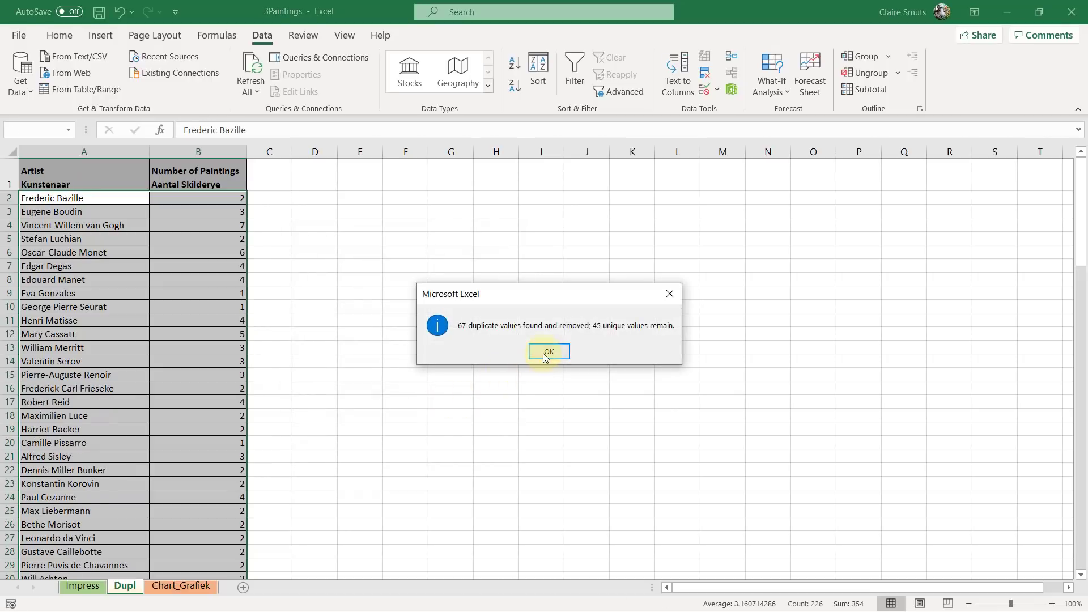
pyautogui.click(548, 352)
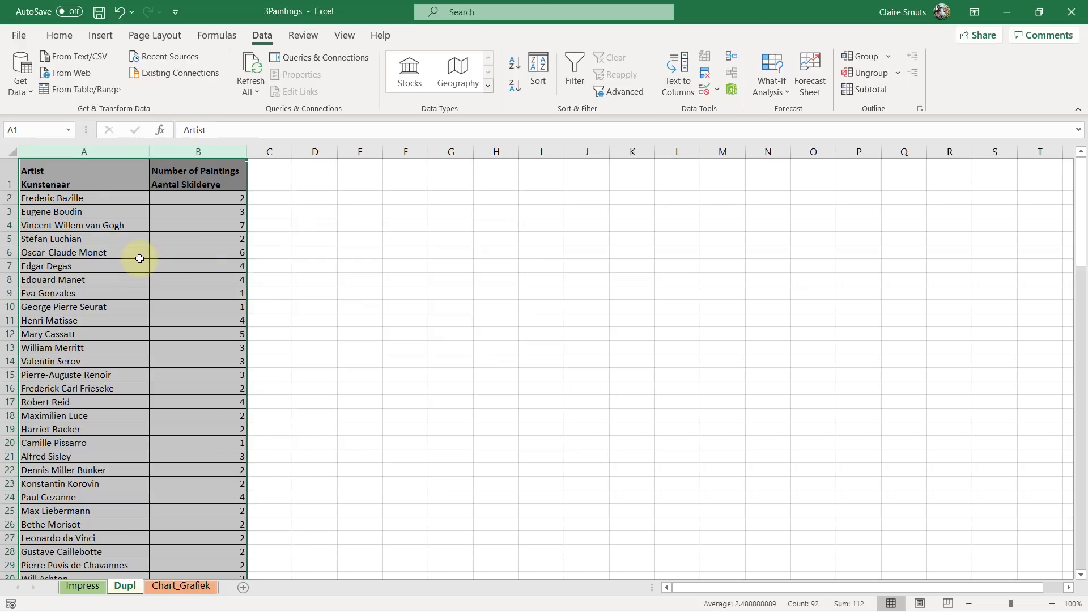
pyautogui.scroll(-11, 139, 258)
pyautogui.click(118, 342)
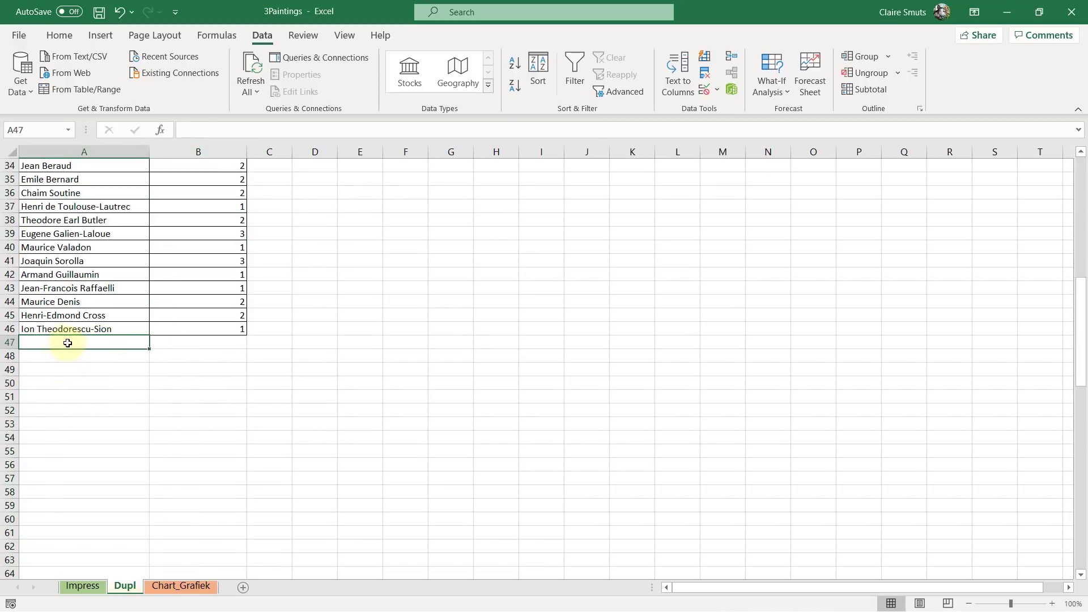
pyautogui.scroll(6, 207, 326)
pyautogui.scroll(5, 207, 326)
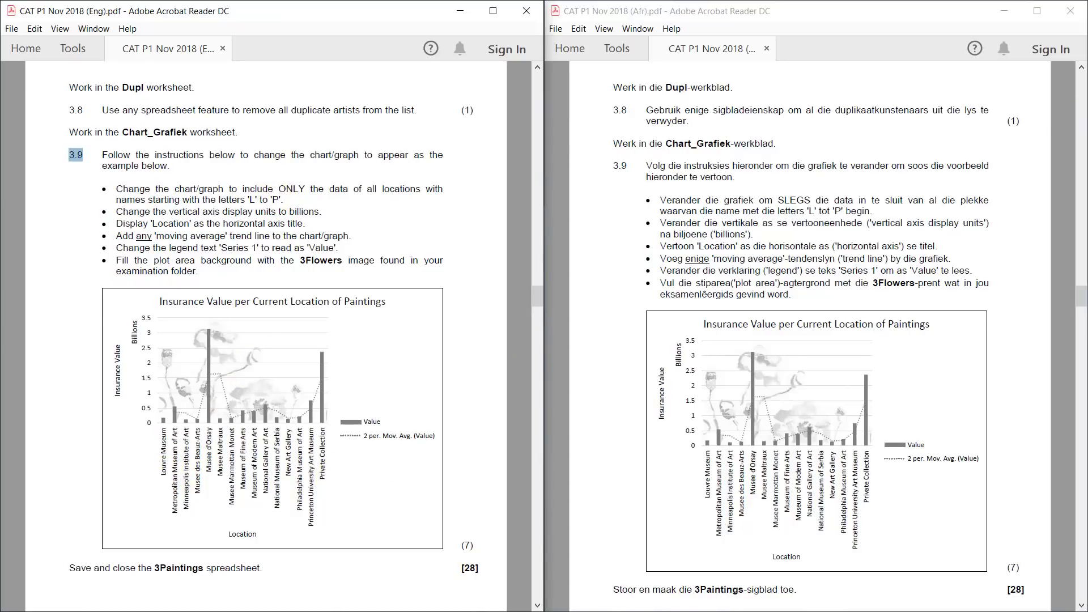
# Step: Return from the exam PDFs to the workbook and turn on filtering for columns A and B of the Chart_Grafiek sheet
pyautogui.hotkey('alt', 'Tab')
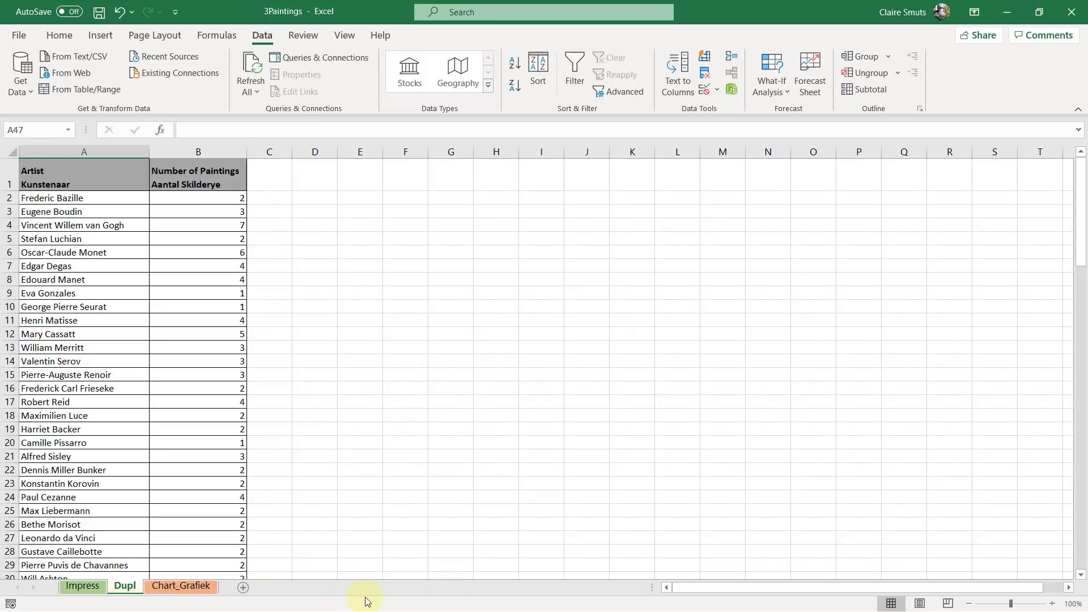
pyautogui.click(181, 586)
pyautogui.click(116, 237)
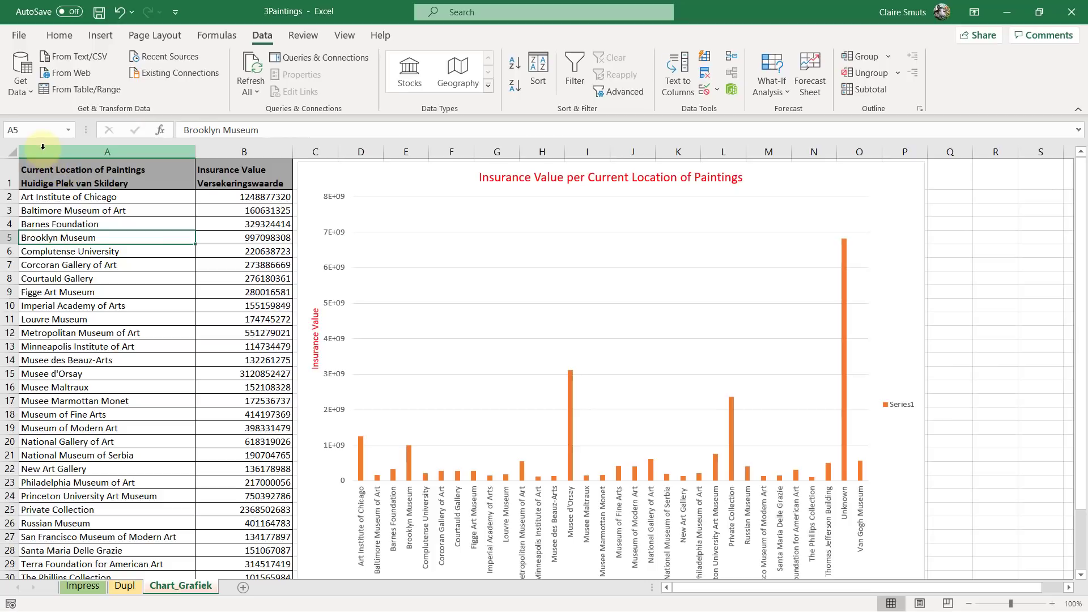
pyautogui.moveTo(43, 146); pyautogui.dragTo(244, 153)
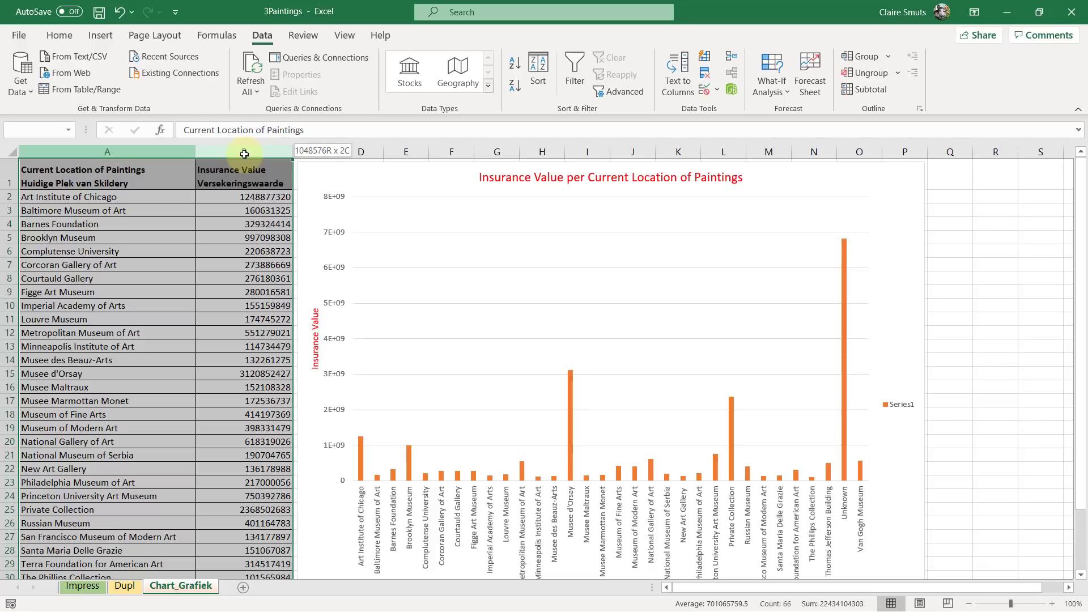
pyautogui.moveTo(244, 153); pyautogui.dragTo(244, 154)
pyautogui.click(59, 35)
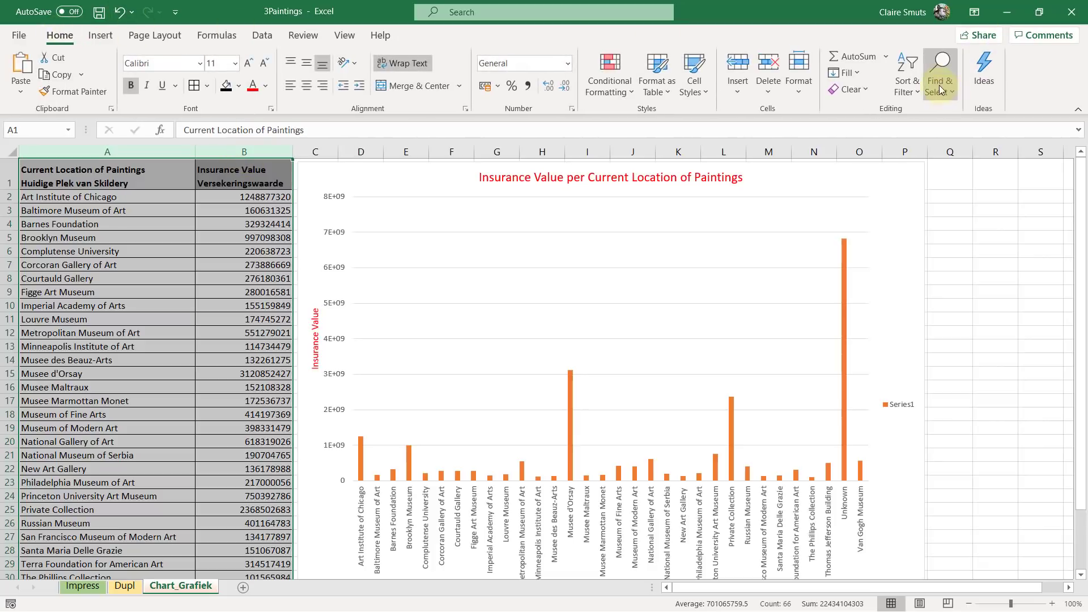
pyautogui.click(906, 79)
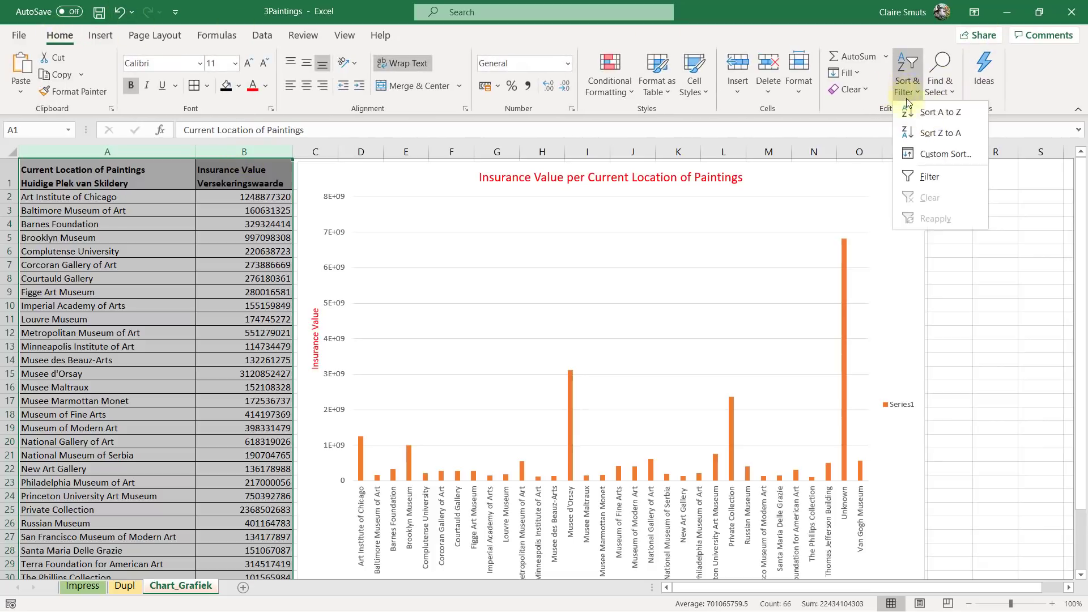
pyautogui.click(934, 178)
pyautogui.click(188, 183)
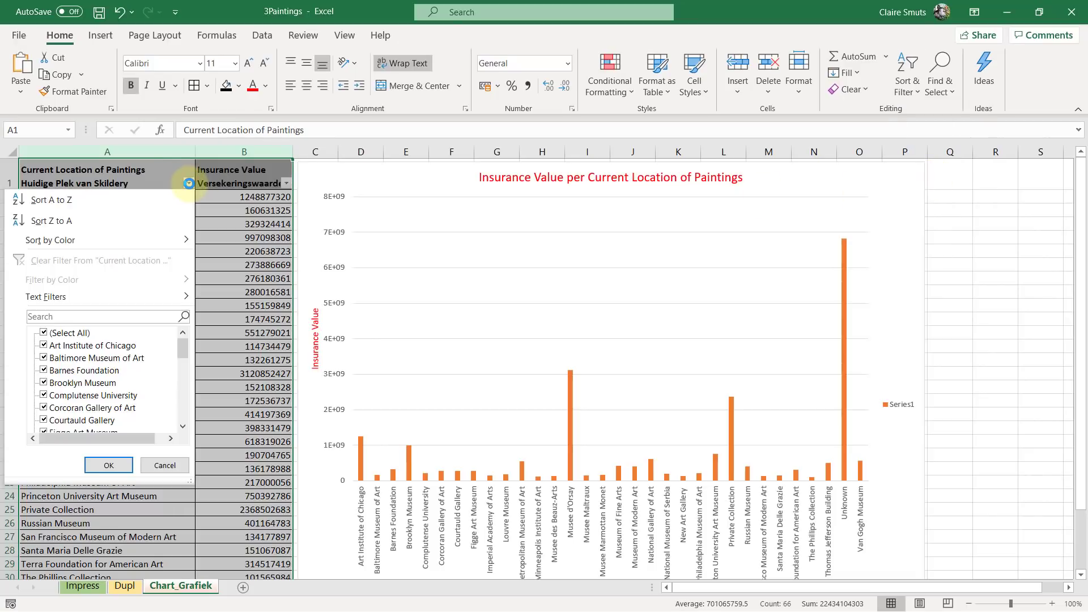
pyautogui.moveTo(138, 296)
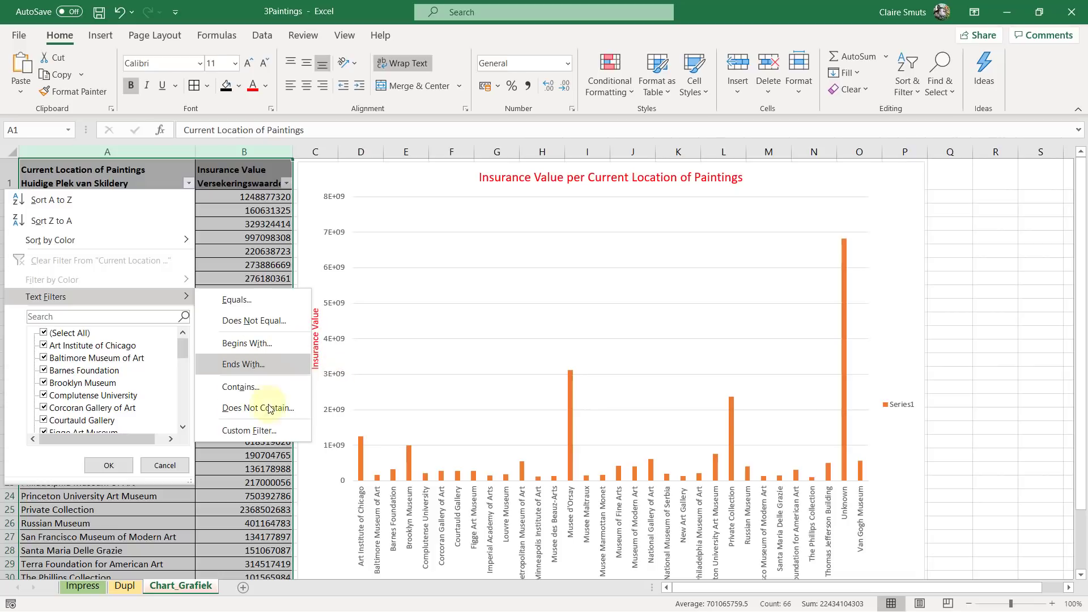
pyautogui.click(265, 432)
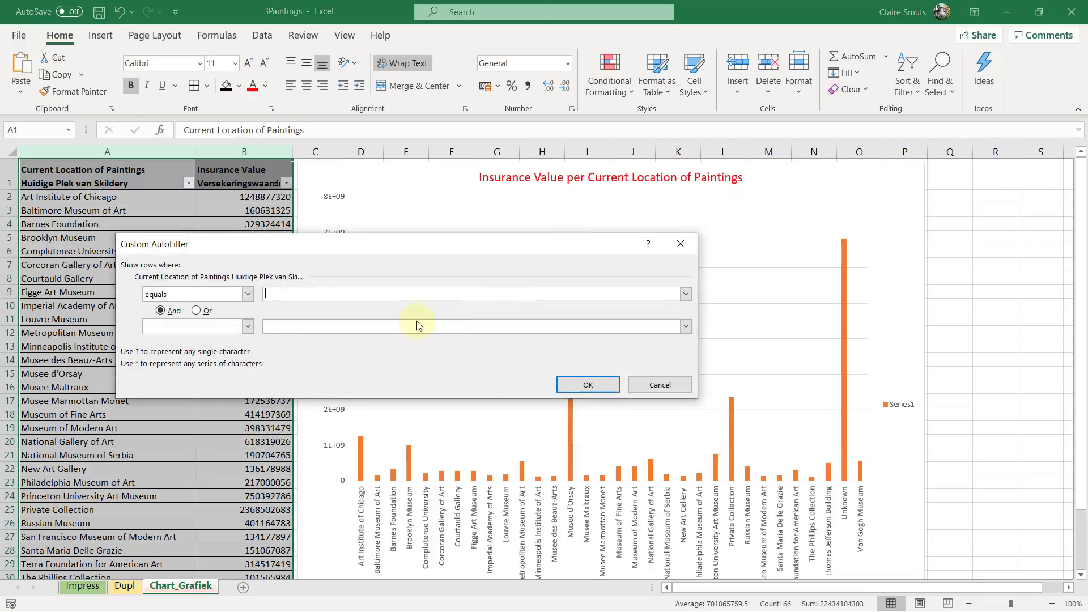
pyautogui.click(247, 294)
pyautogui.scroll(-2, 214, 348)
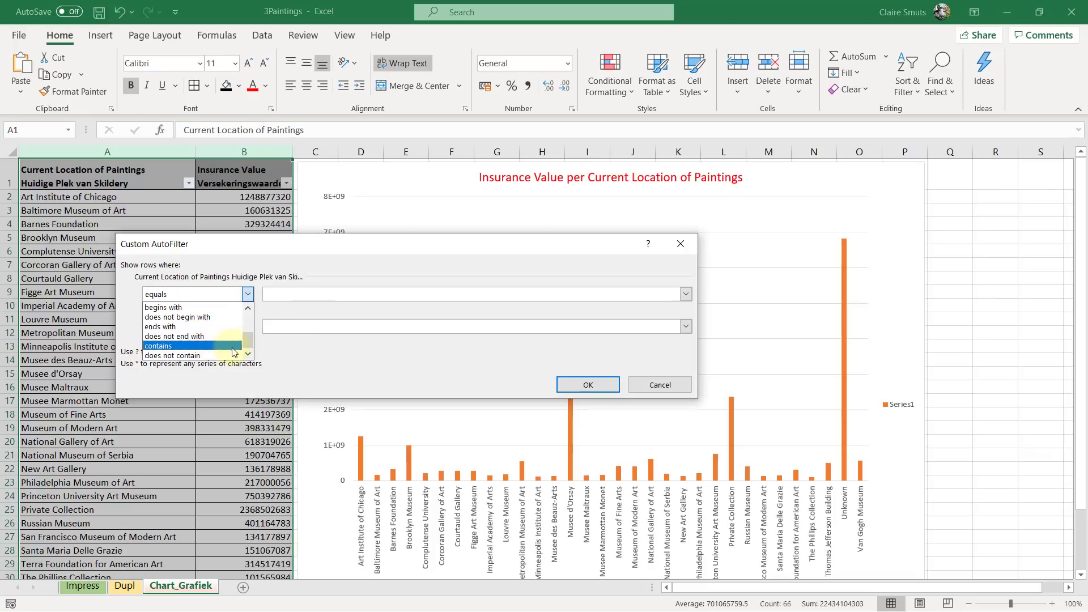
pyautogui.click(182, 308)
pyautogui.click(292, 292)
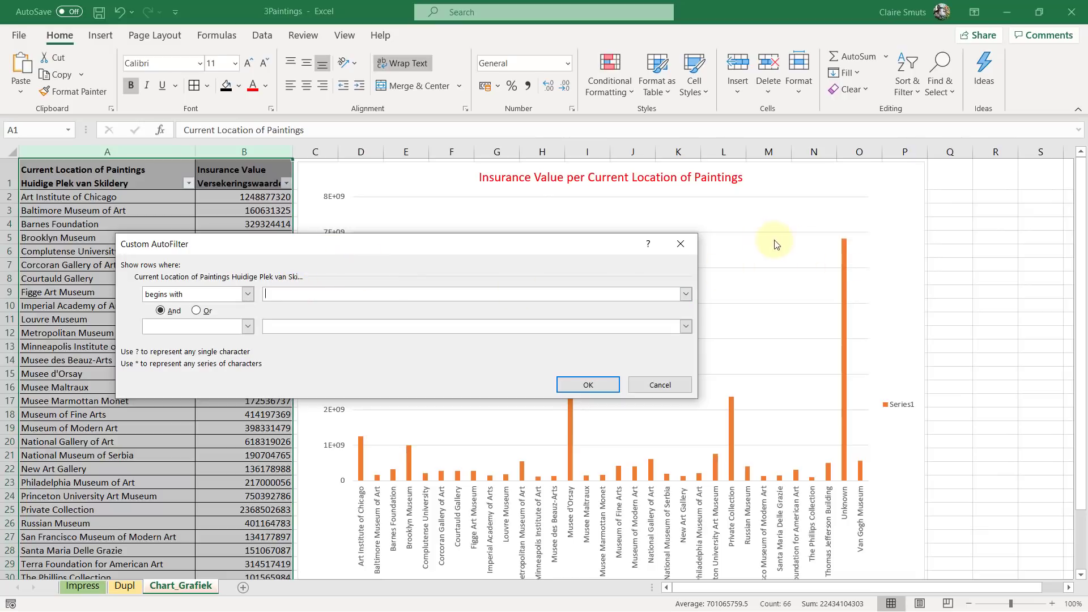
pyautogui.click(679, 245)
# Step: Try deleting the rows from Art Institute of Chicago to Imperial Academy of Arts and Russian Museum to Van Gogh Museum, and undo both deletions
pyautogui.click(170, 198)
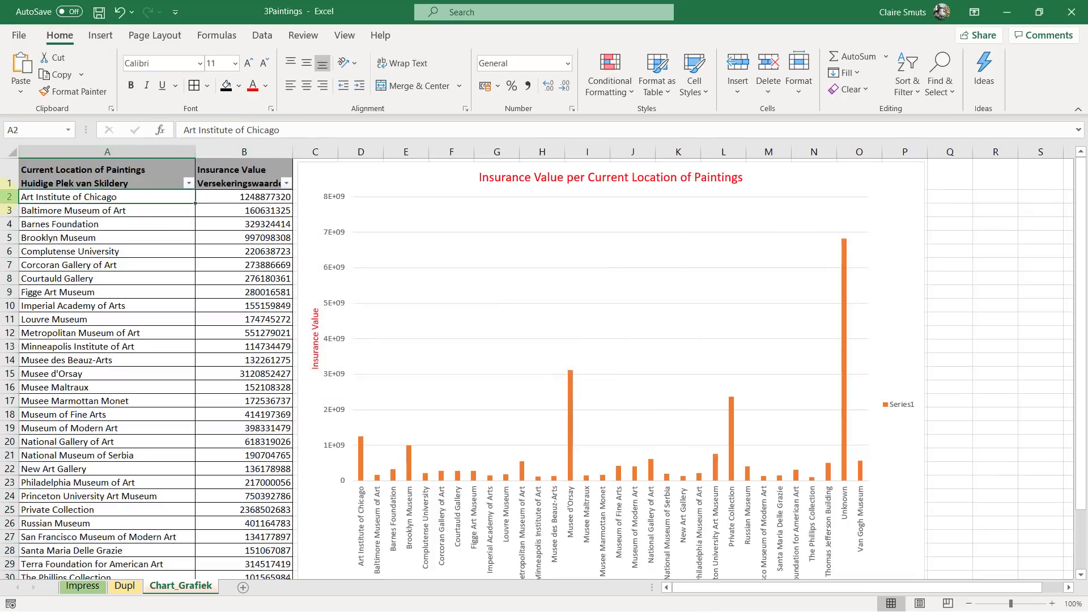
pyautogui.moveTo(6, 198); pyautogui.dragTo(9, 304)
pyautogui.rightClick(85, 271)
pyautogui.click(134, 413)
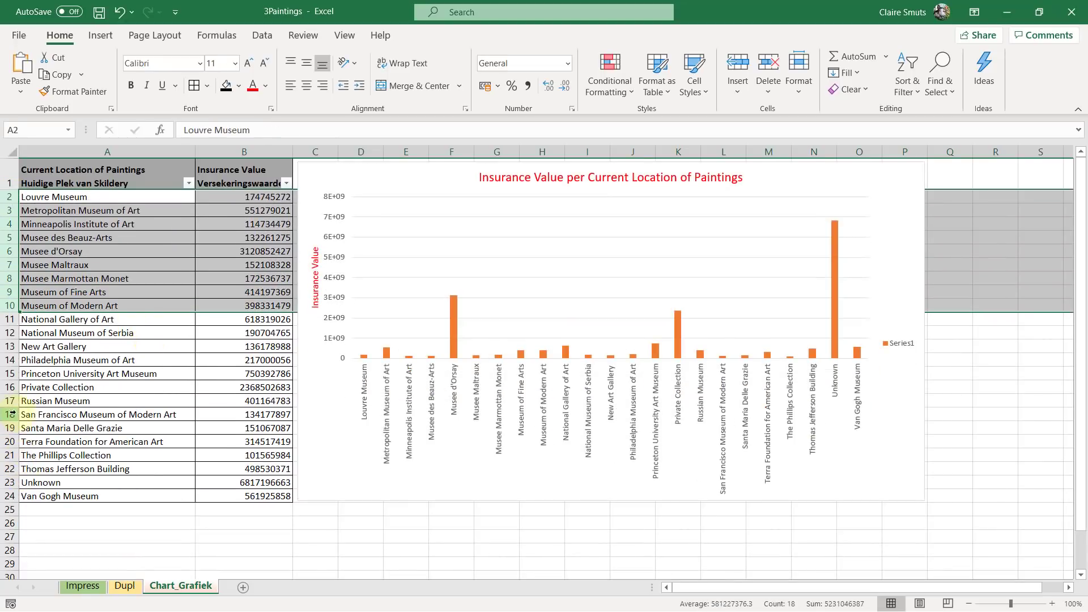
pyautogui.moveTo(9, 401); pyautogui.dragTo(10, 496)
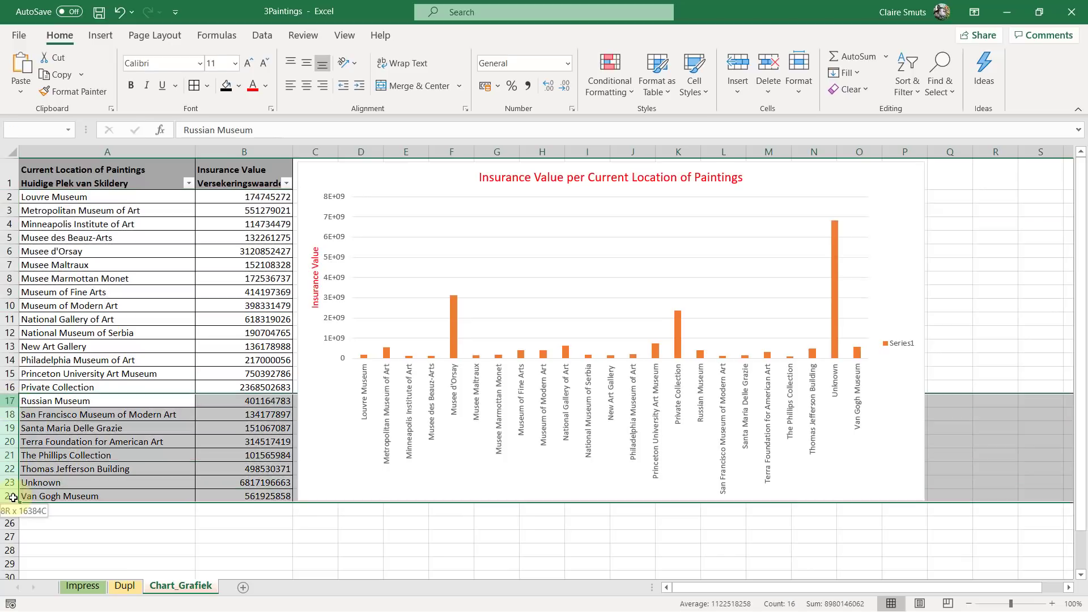
pyautogui.rightClick(53, 482)
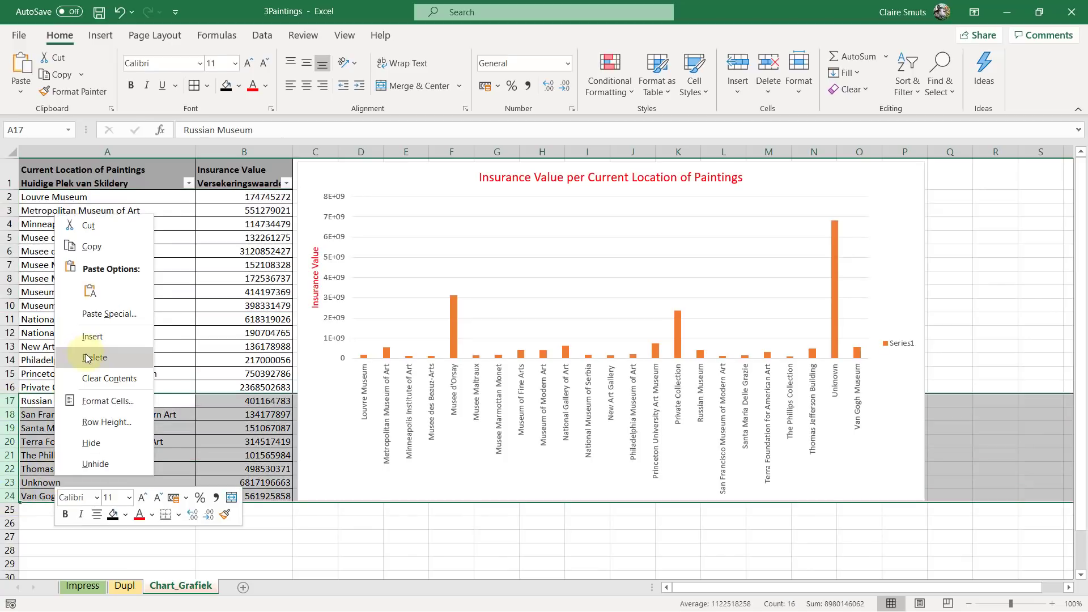
pyautogui.click(93, 357)
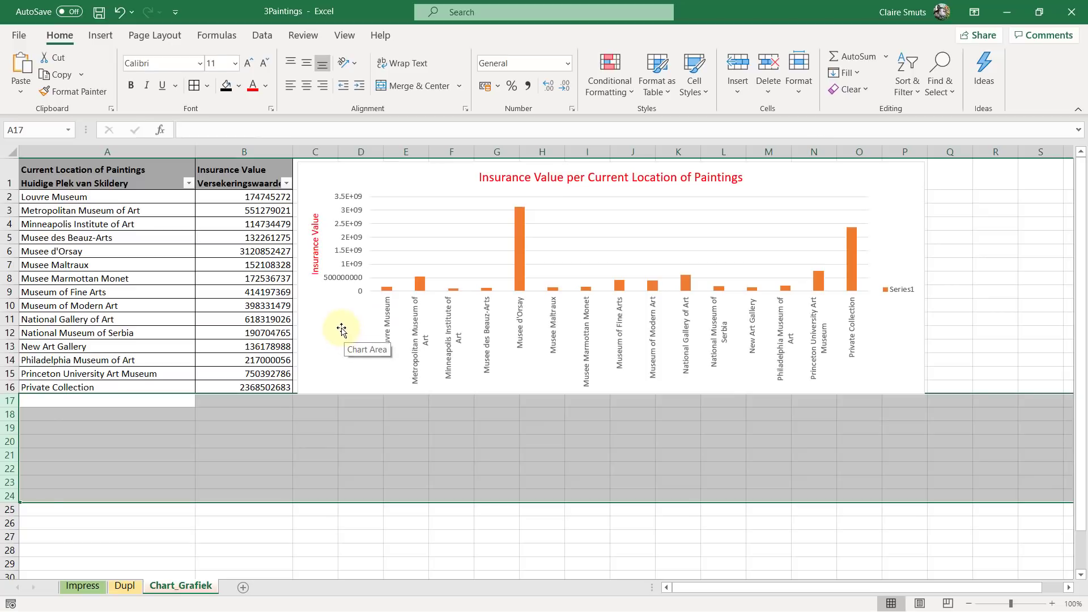
pyautogui.hotkey('ctrl', 'z')
pyautogui.hotkey('ctrl', 'z')
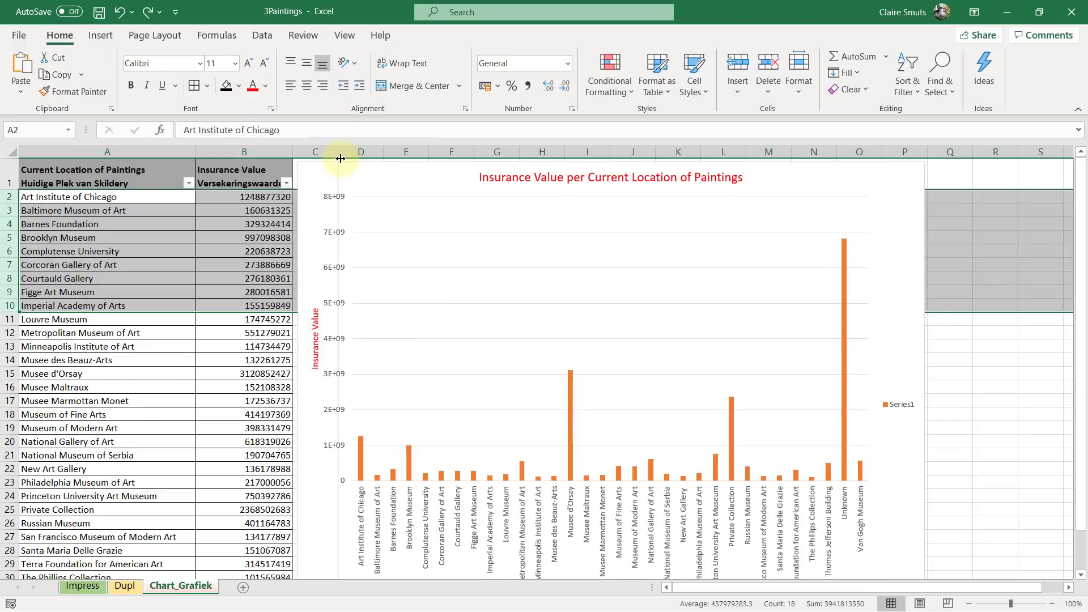
# Step: Try setting the chart data range to =Chart_Grafiek!$A$11:$B$25, covering Louvre Museum to Private Collection, and cancel the change
pyautogui.click(340, 162)
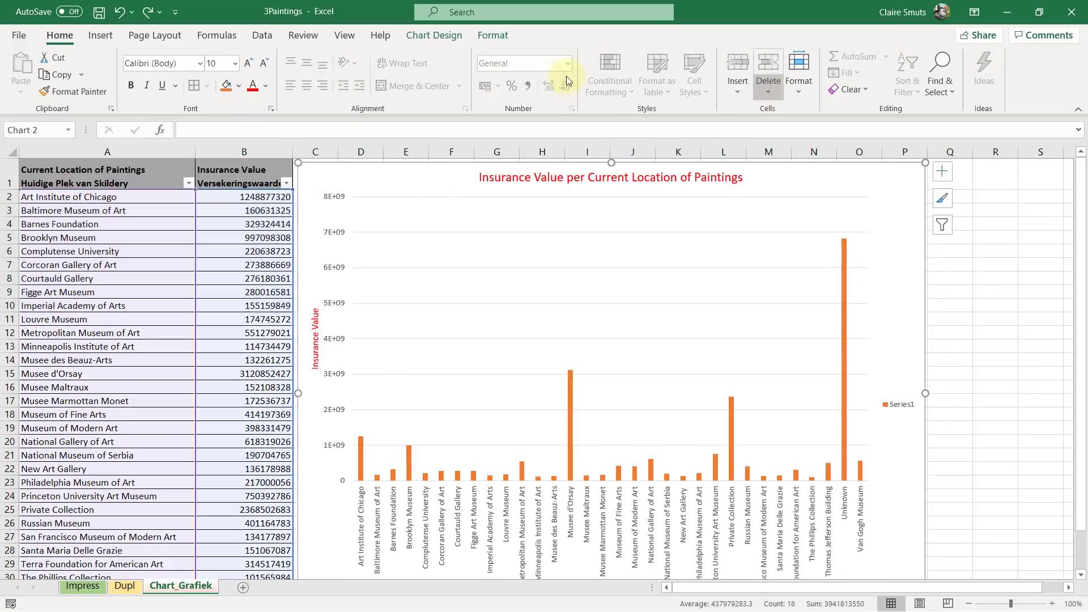
pyautogui.click(430, 38)
pyautogui.click(712, 74)
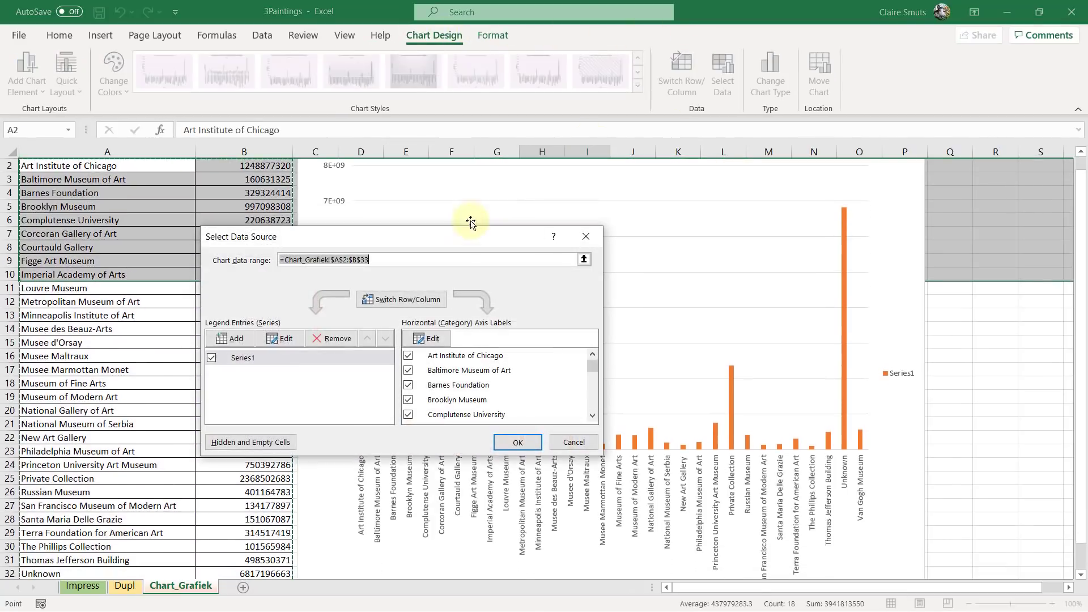
pyautogui.moveTo(74, 183); pyautogui.dragTo(102, 307)
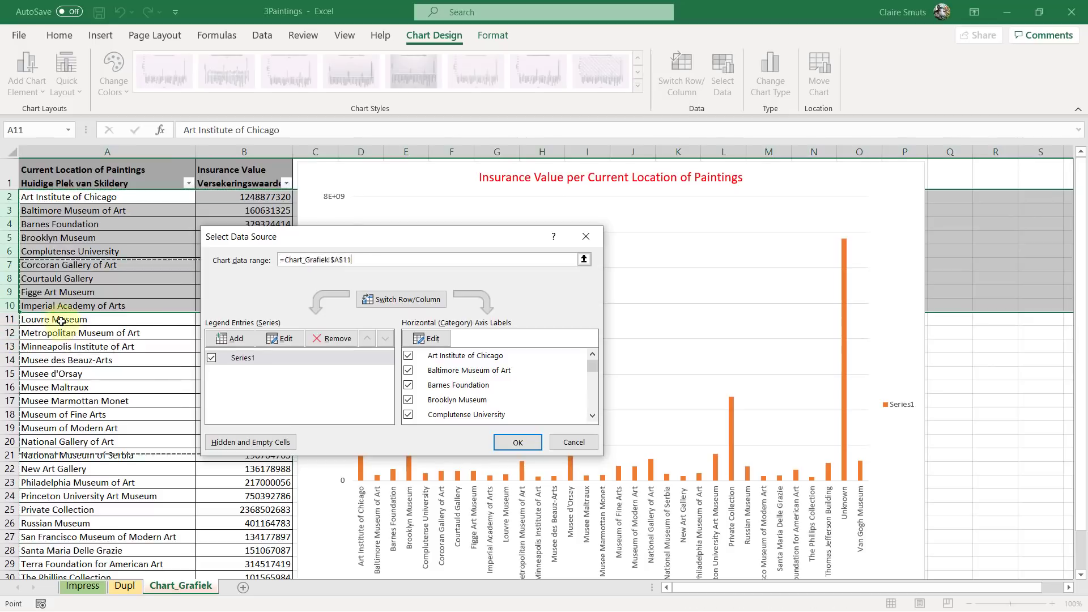
pyautogui.moveTo(67, 329); pyautogui.dragTo(312, 498)
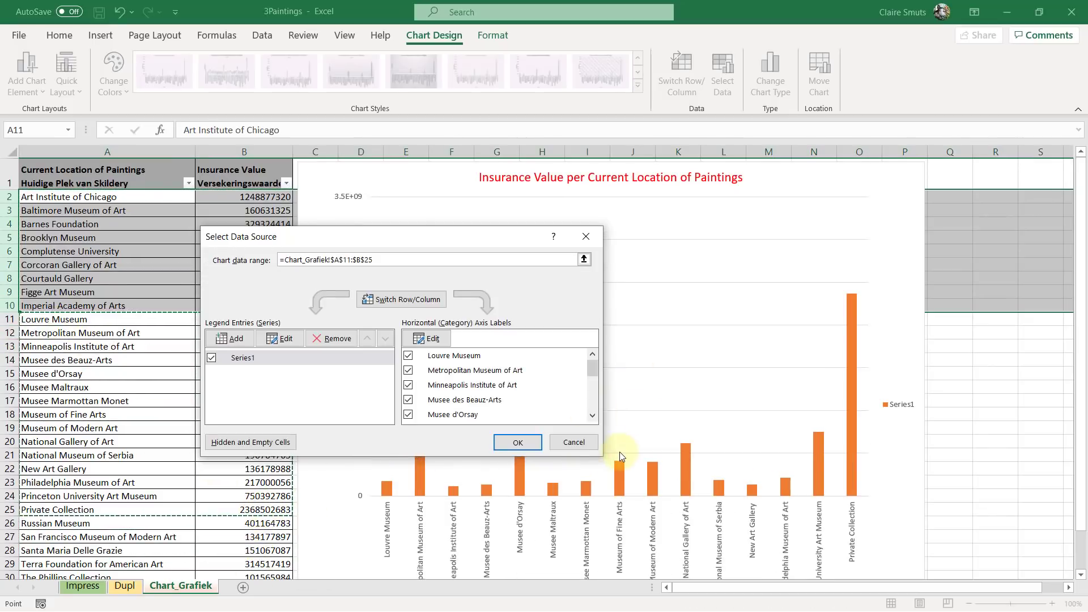
pyautogui.click(573, 442)
# Step: Exclude the locations from Art Institute of Chicago to Imperial Academy of Arts from the chart's horizontal axis categories
pyautogui.click(723, 73)
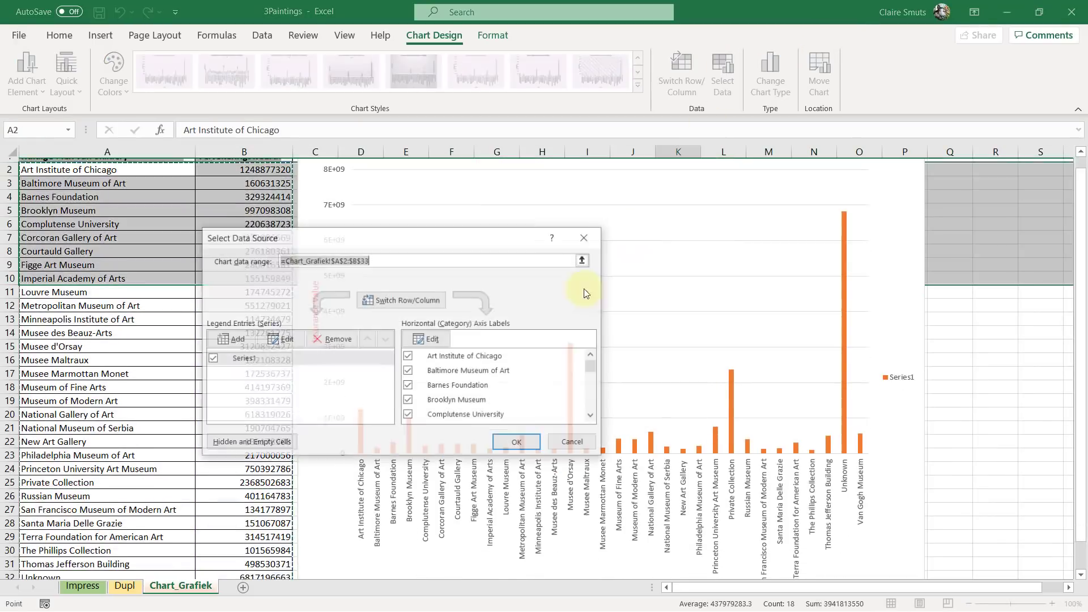
pyautogui.click(409, 356)
pyautogui.click(408, 373)
pyautogui.click(408, 385)
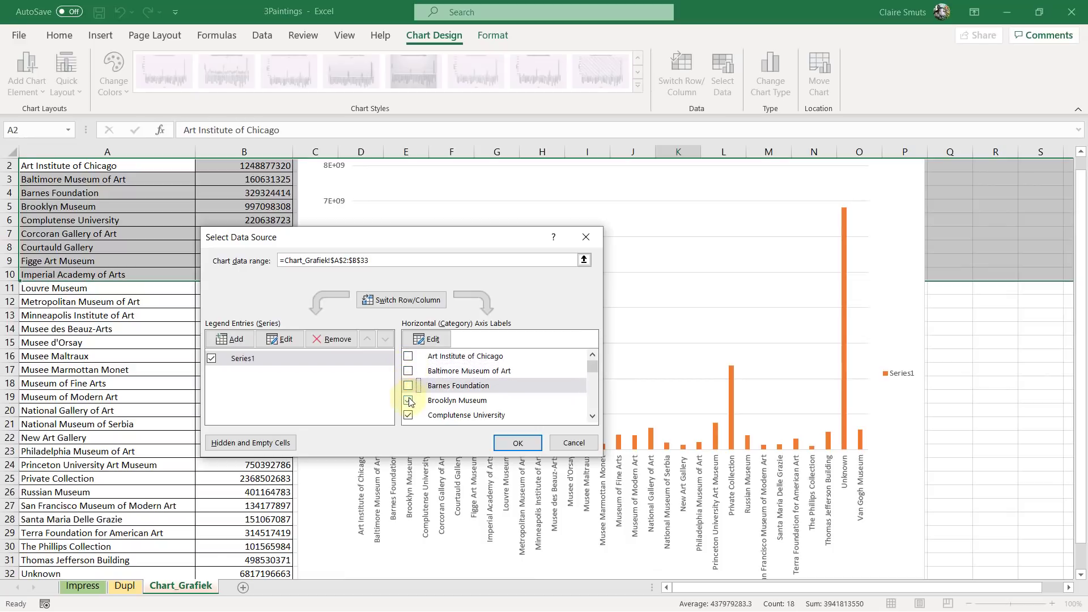
pyautogui.click(408, 400)
pyautogui.click(408, 417)
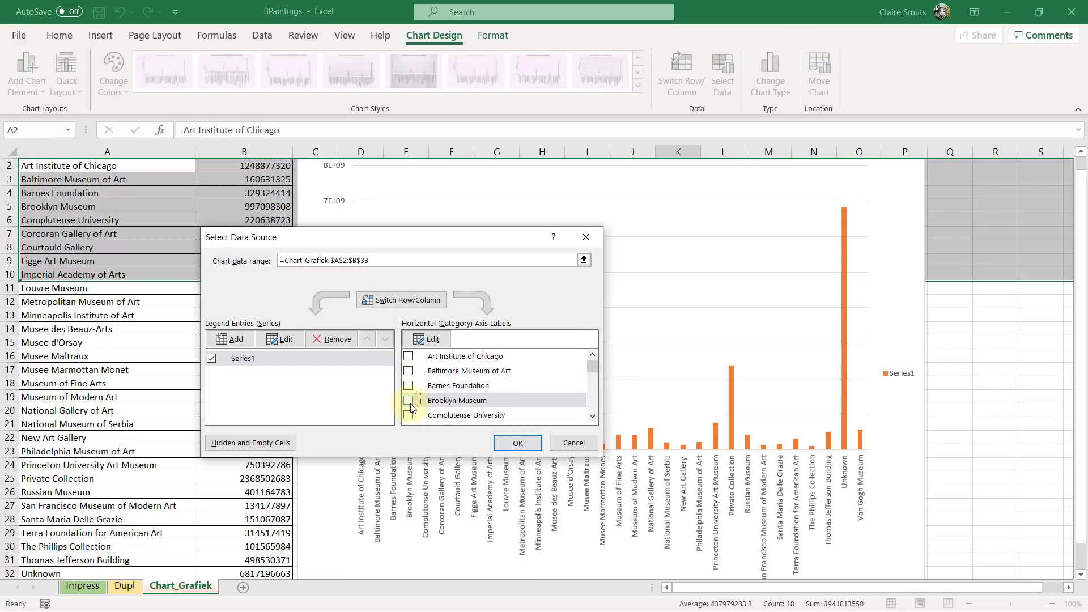
pyautogui.scroll(-2, 411, 411)
pyautogui.scroll(1, 412, 387)
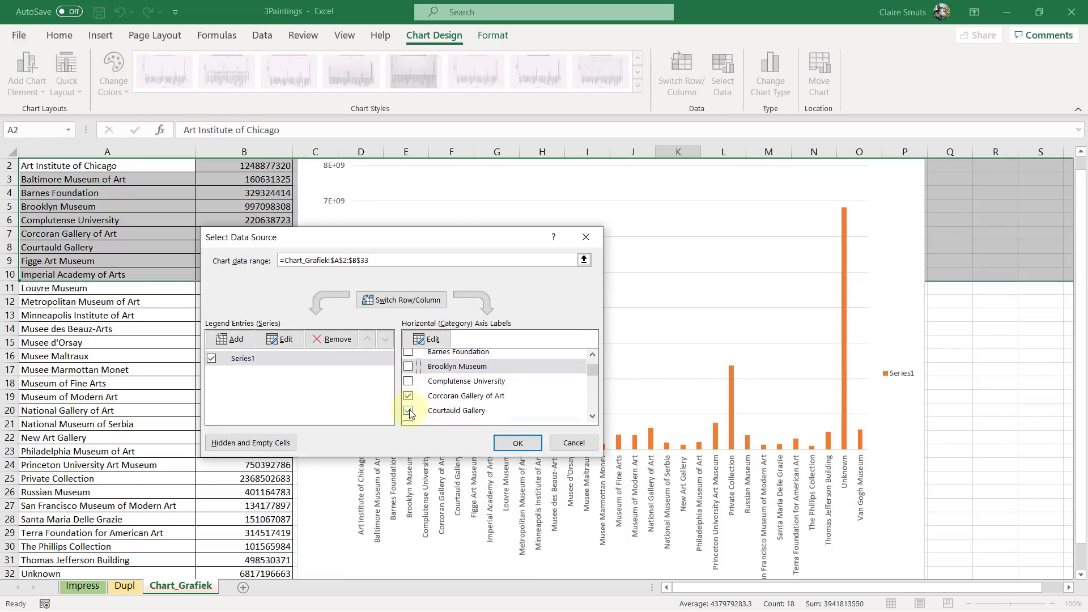
pyautogui.click(409, 397)
pyautogui.click(409, 411)
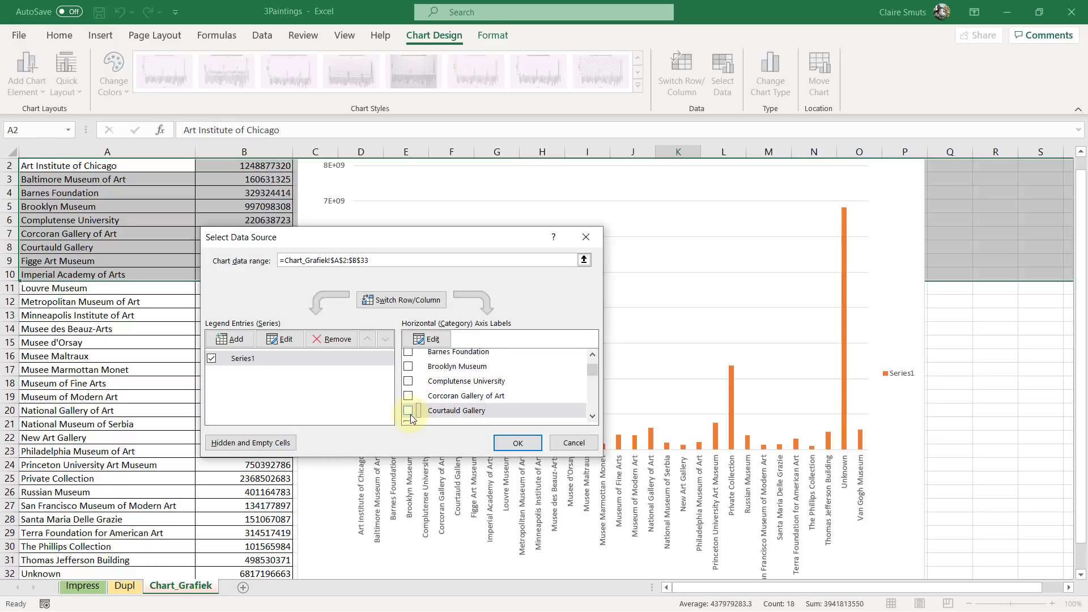
pyautogui.scroll(-1, 411, 418)
pyautogui.click(410, 392)
pyautogui.click(409, 406)
# Step: Exclude the locations from Russian Museum to Van Gogh Museum from the chart's axis categories and apply the data source change
pyautogui.scroll(-2, 428, 413)
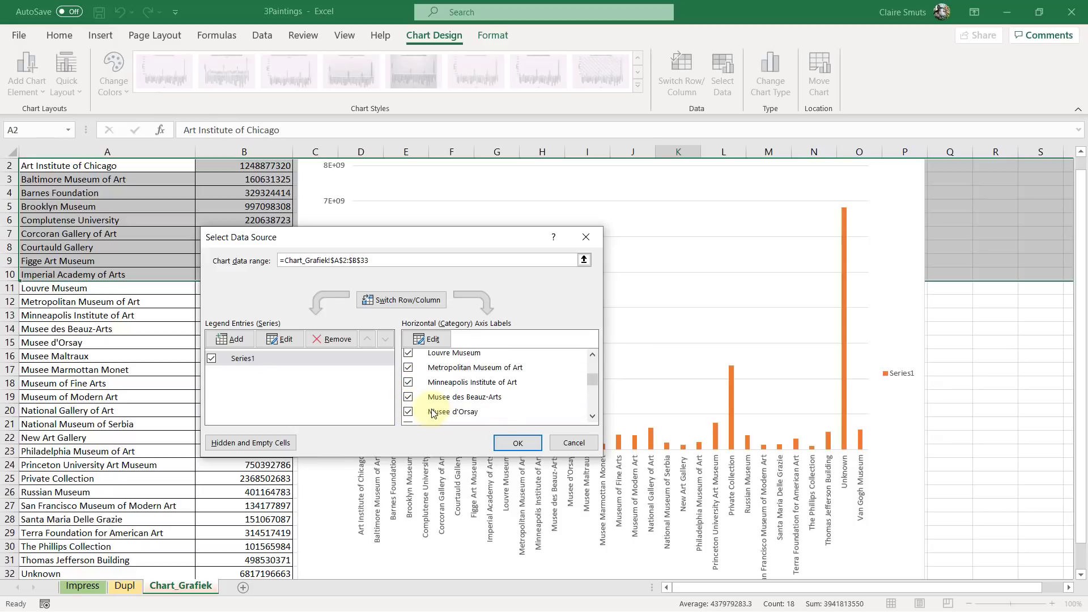
pyautogui.scroll(-3, 425, 374)
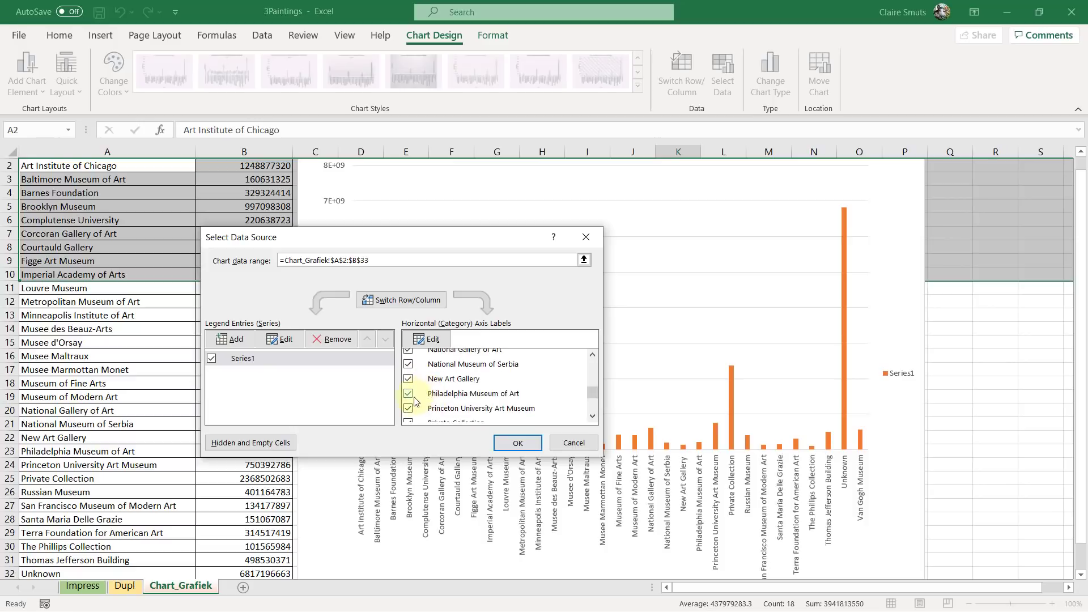
pyautogui.click(409, 409)
pyautogui.scroll(-1, 411, 417)
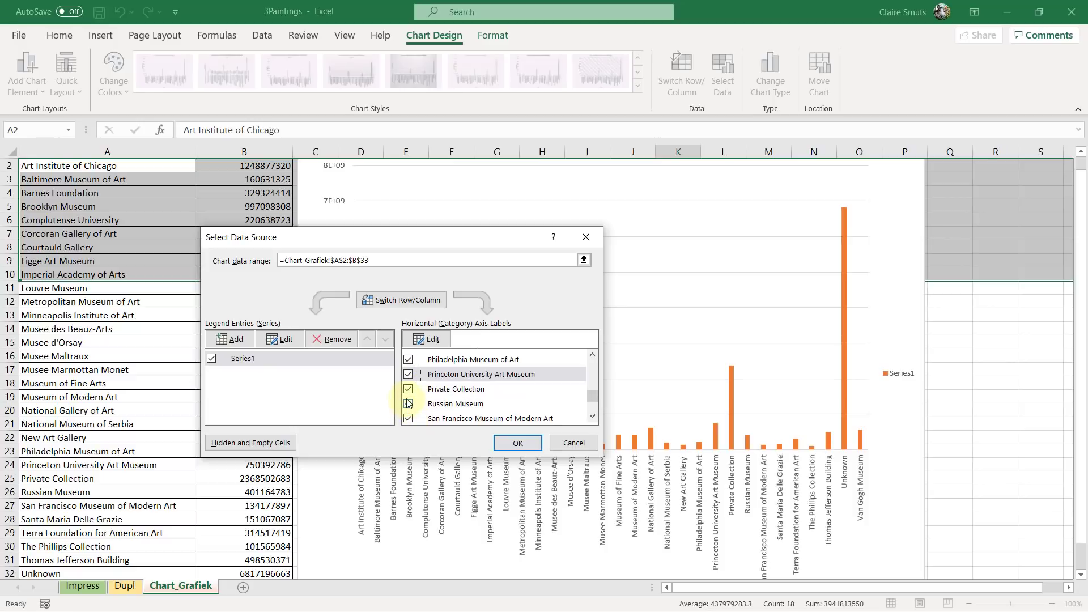
pyautogui.click(408, 403)
pyautogui.click(408, 418)
pyautogui.scroll(-2, 408, 412)
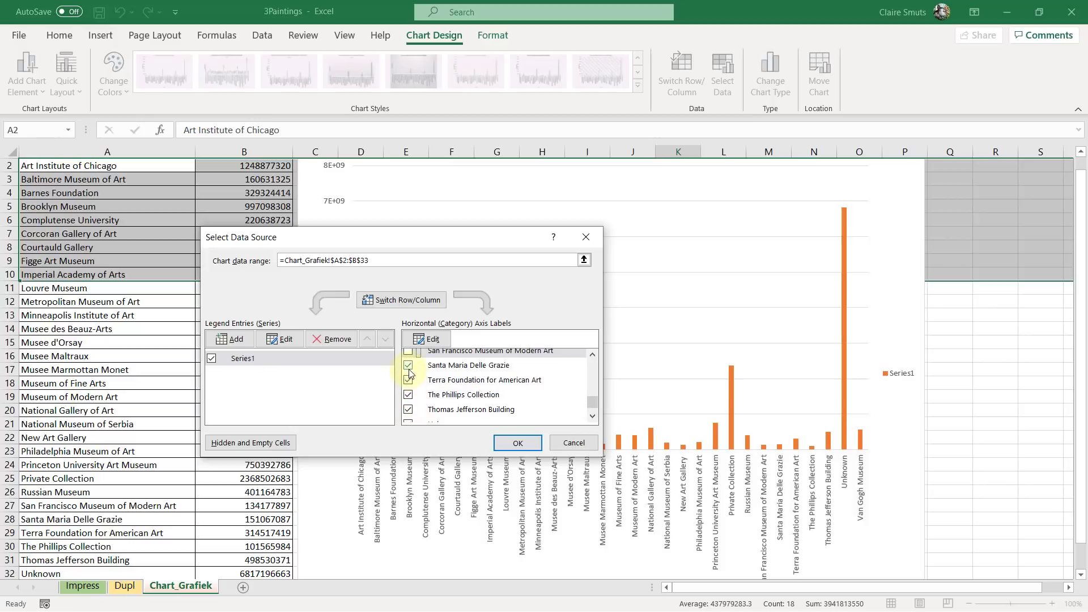
pyautogui.click(408, 365)
pyautogui.click(408, 380)
pyautogui.click(408, 395)
pyautogui.click(408, 409)
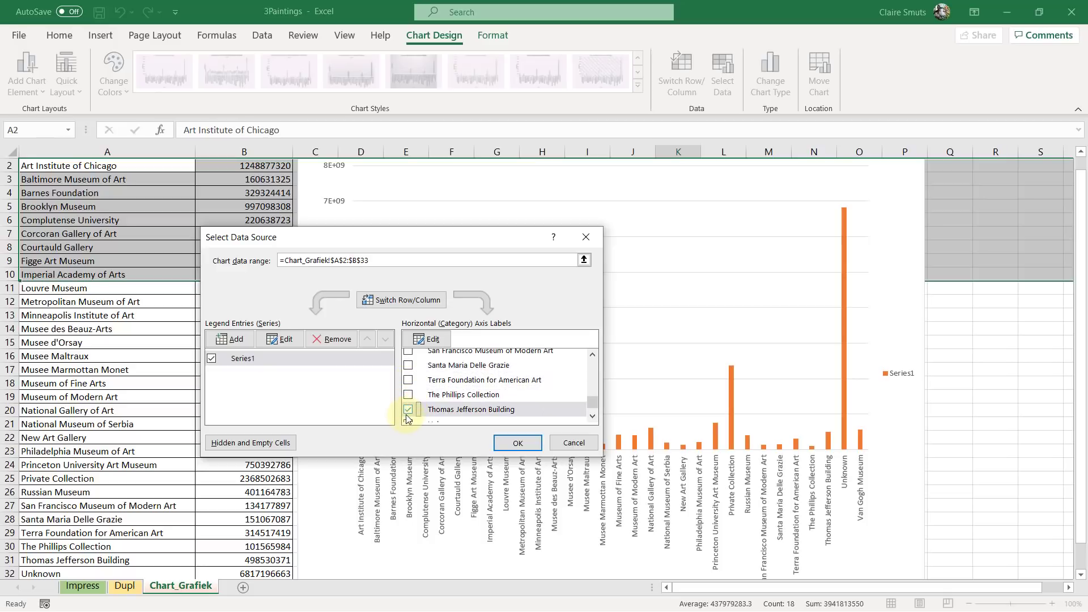
pyautogui.scroll(-1, 408, 419)
pyautogui.click(408, 401)
pyautogui.click(408, 415)
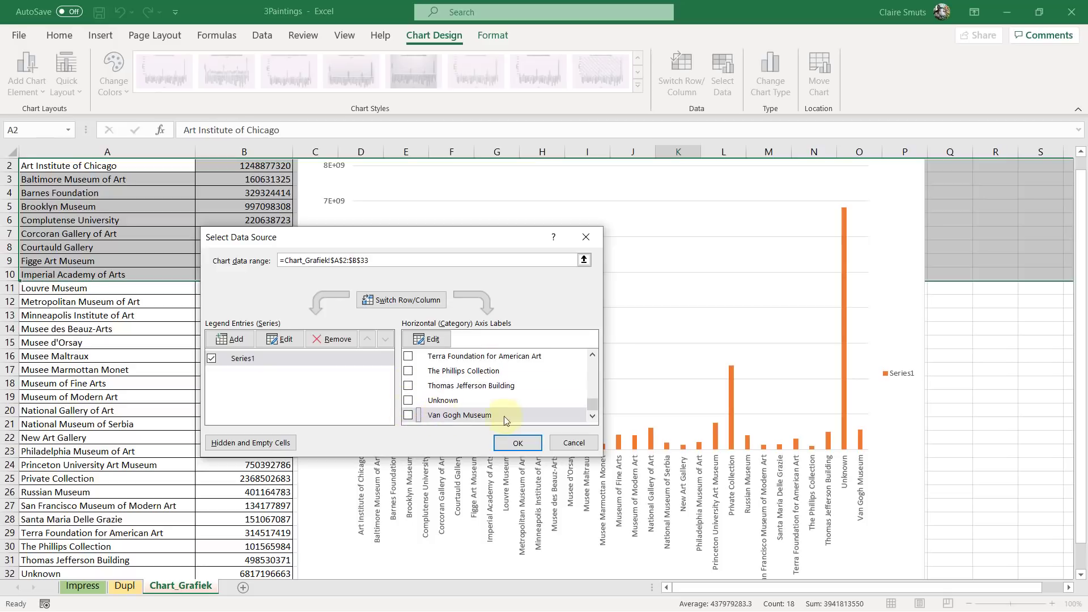
pyautogui.click(517, 443)
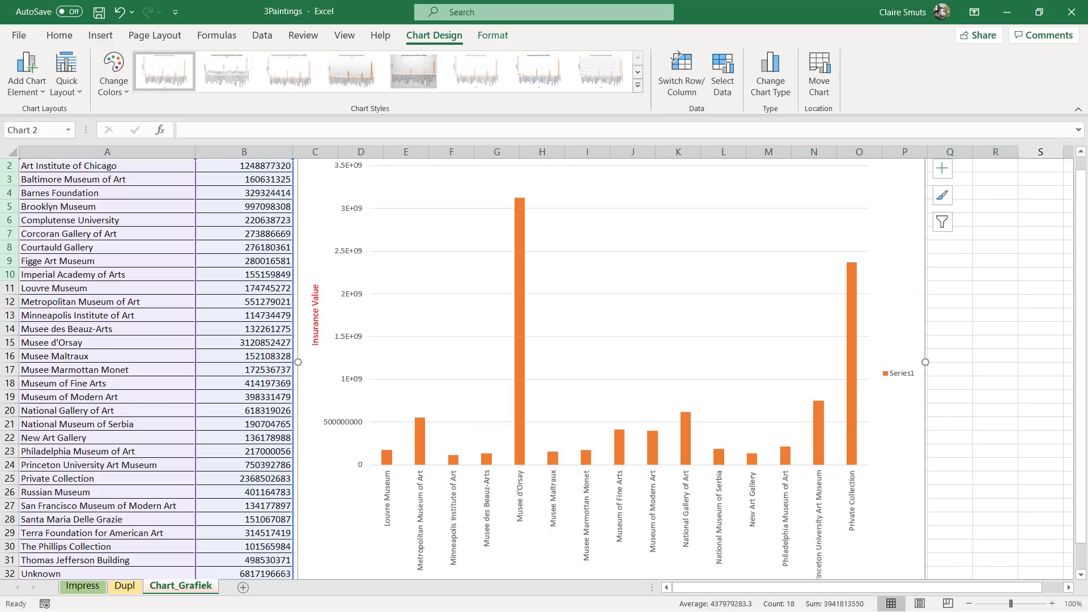
# Step: Check the 3.9 instructions in the exam PDFs and set the chart's vertical axis display units to Billions
pyautogui.click(1007, 11)
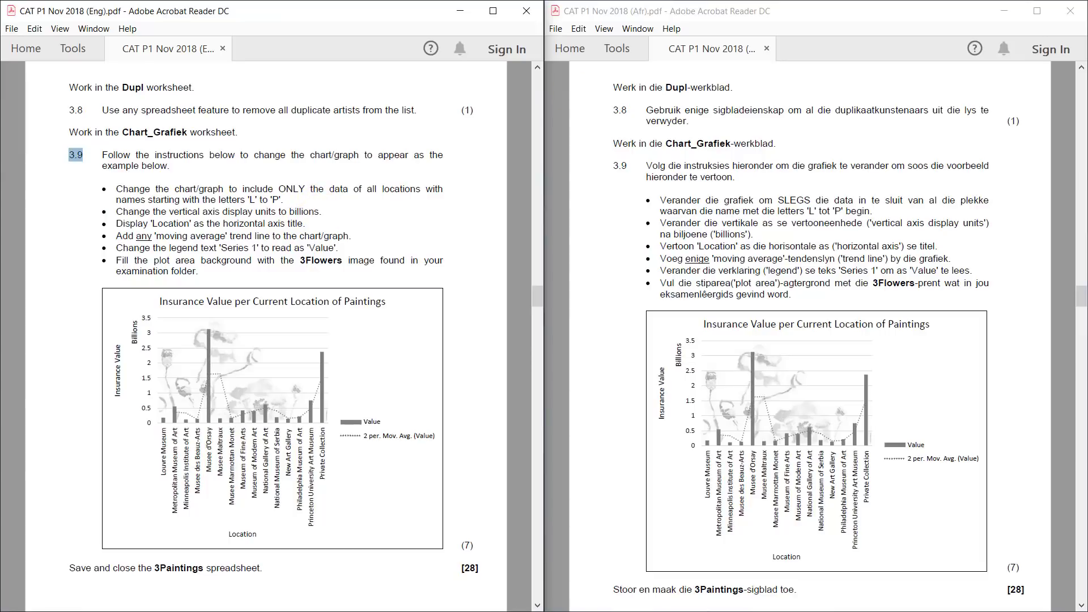
pyautogui.hotkey('alt', 'Tab')
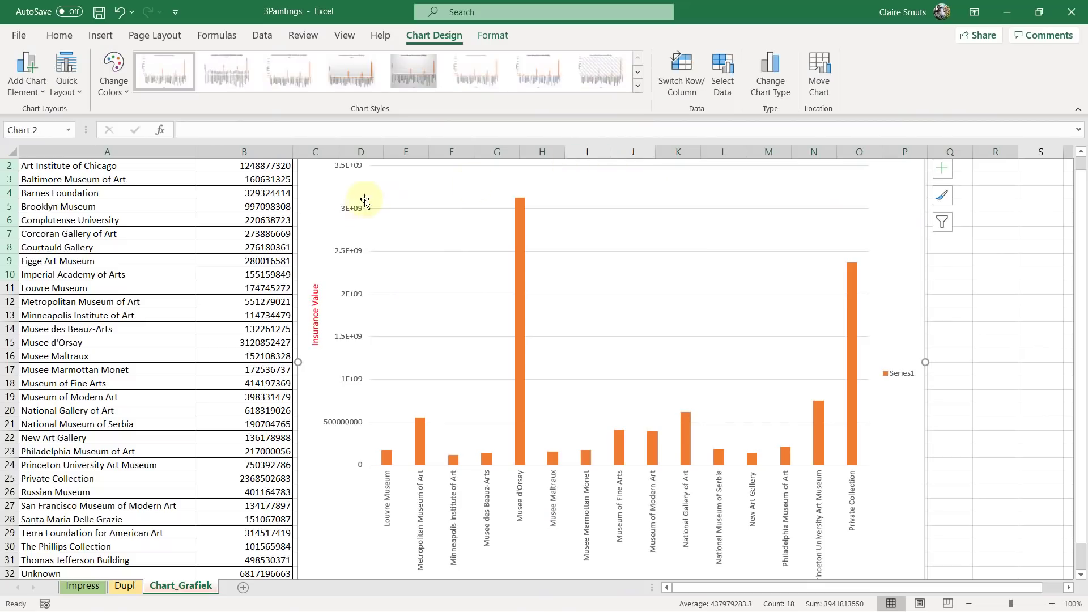
pyautogui.scroll(1, 353, 228)
pyautogui.rightClick(348, 198)
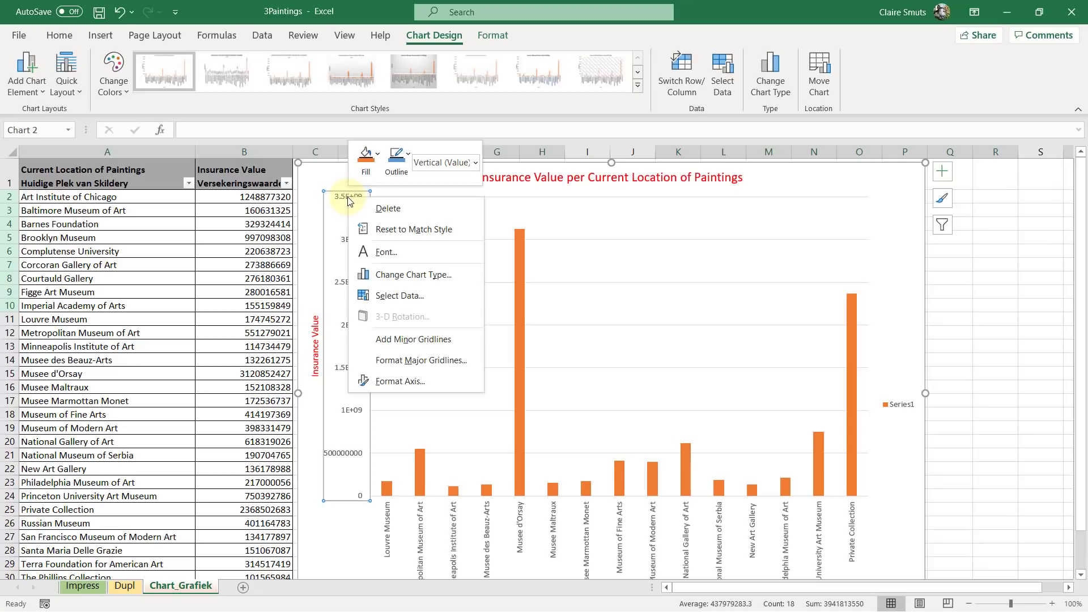
pyautogui.click(440, 379)
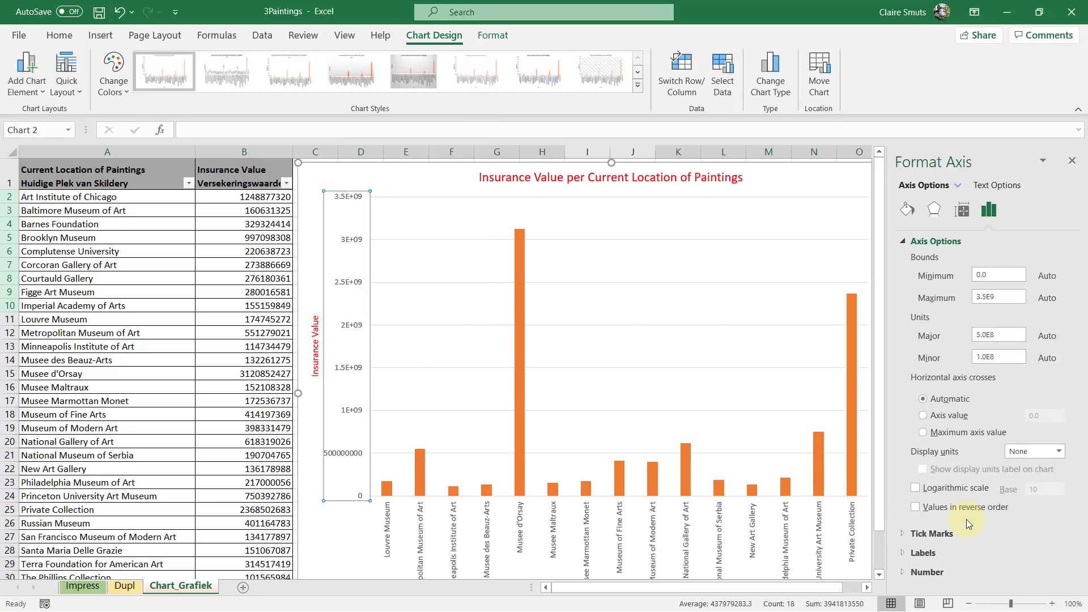
pyautogui.click(1054, 452)
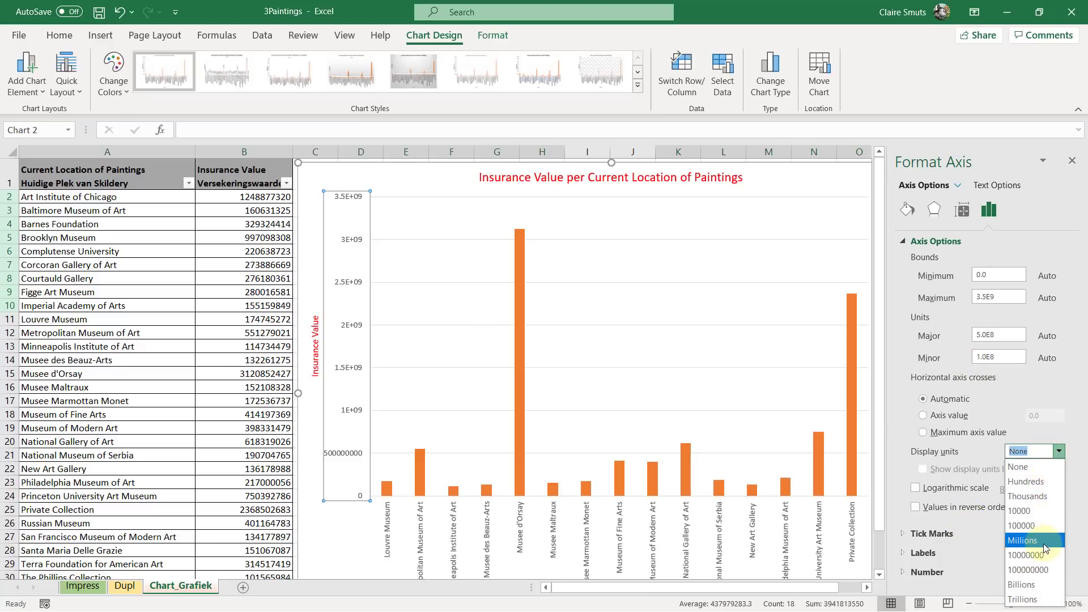
pyautogui.click(1037, 584)
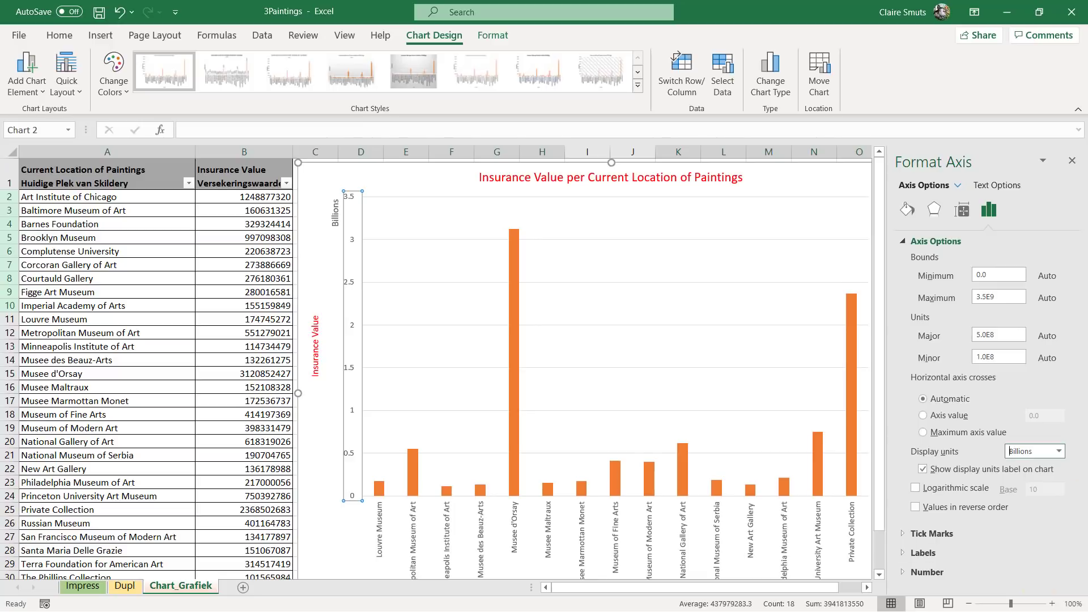
# Step: Move the chart so it overlaps columns A and B, and add a primary horizontal axis title to it
pyautogui.click(1007, 12)
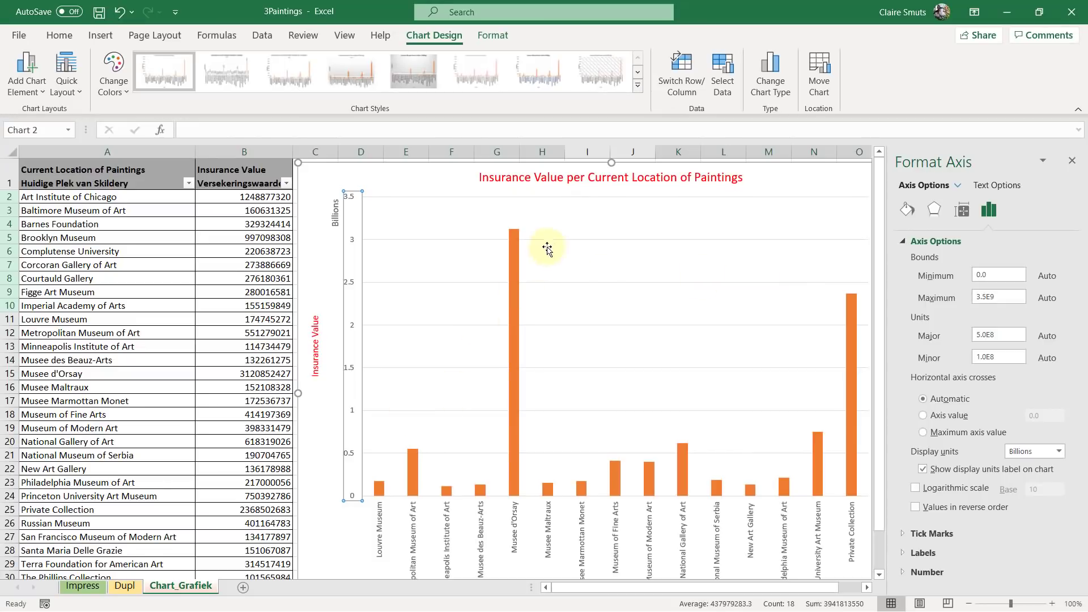
pyautogui.scroll(-1, 567, 322)
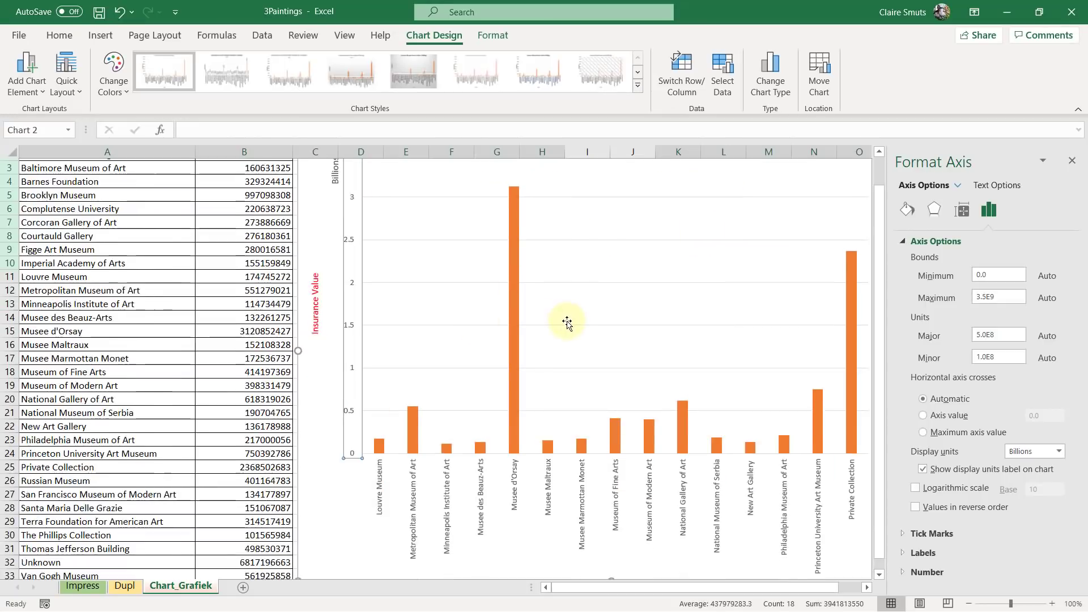
pyautogui.scroll(-1, 567, 323)
pyautogui.click(672, 512)
pyautogui.scroll(2, 785, 212)
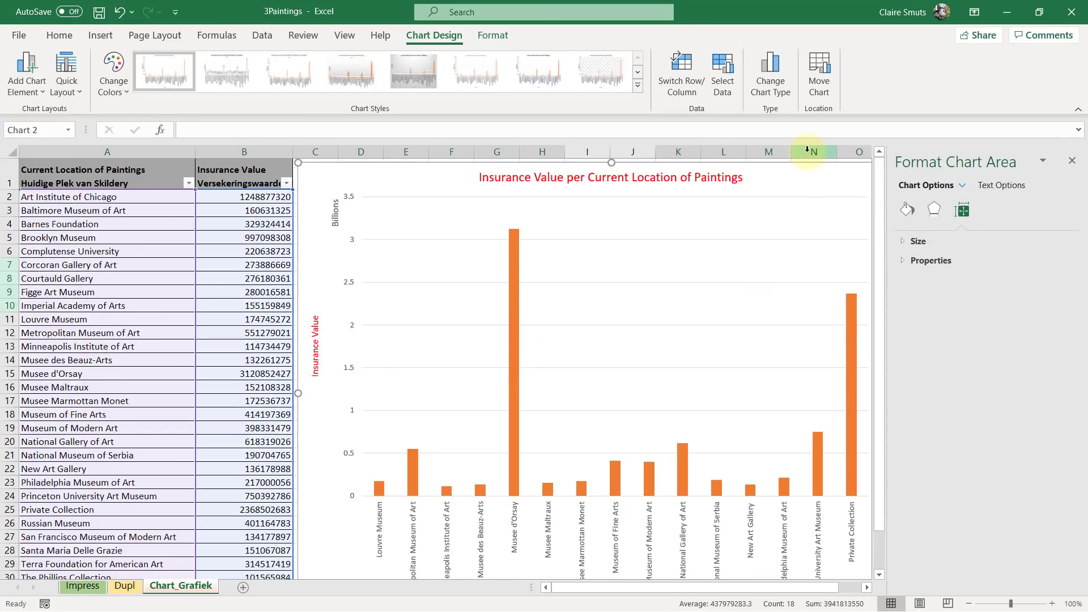
pyautogui.moveTo(820, 172); pyautogui.dragTo(646, 169)
pyautogui.click(767, 173)
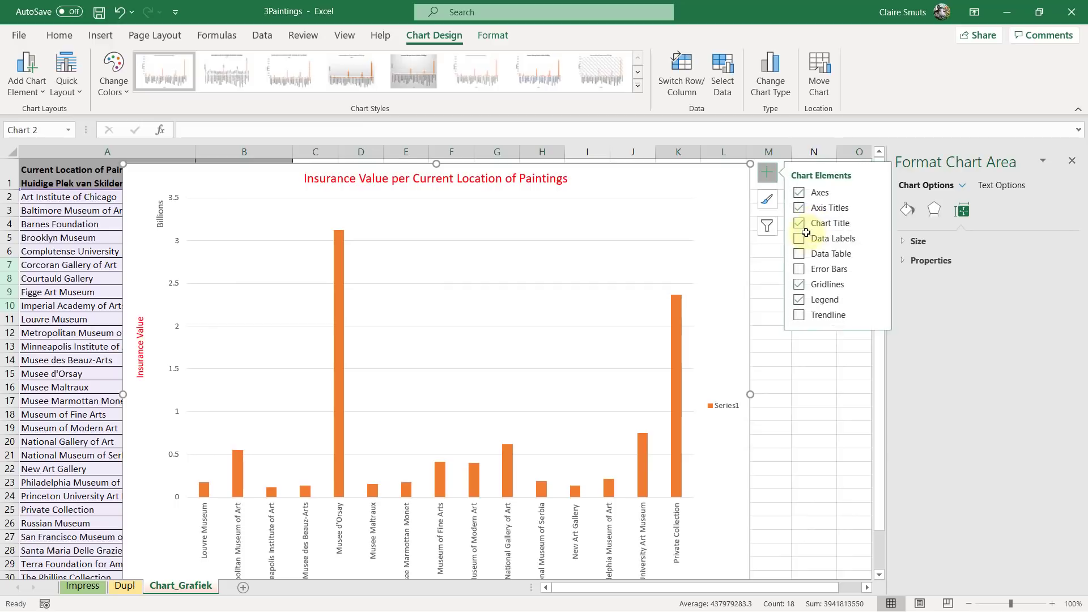
pyautogui.click(877, 211)
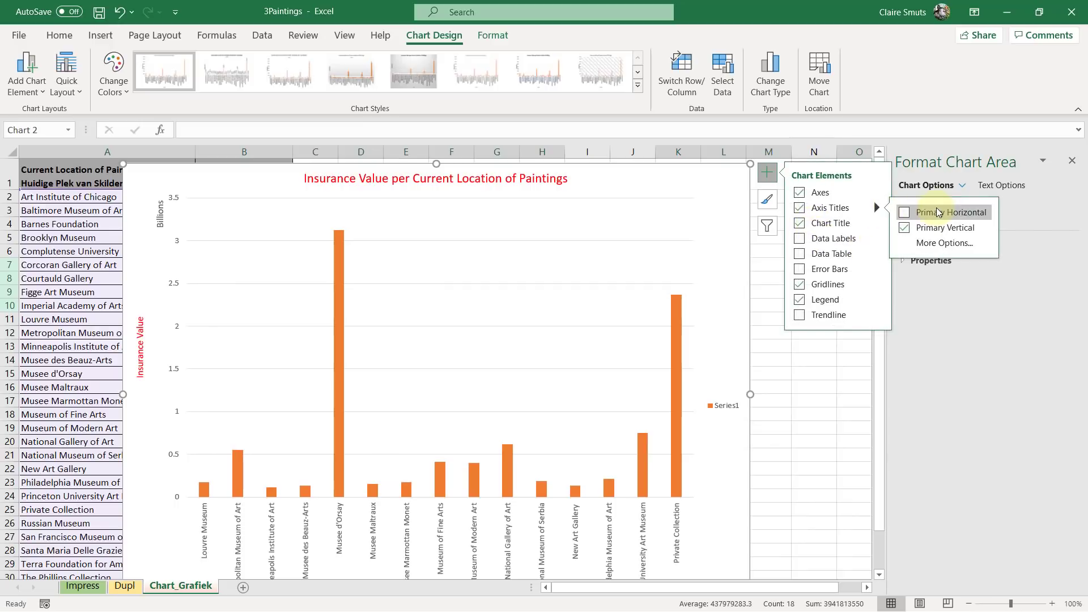
pyautogui.click(939, 212)
pyautogui.scroll(-1, 501, 498)
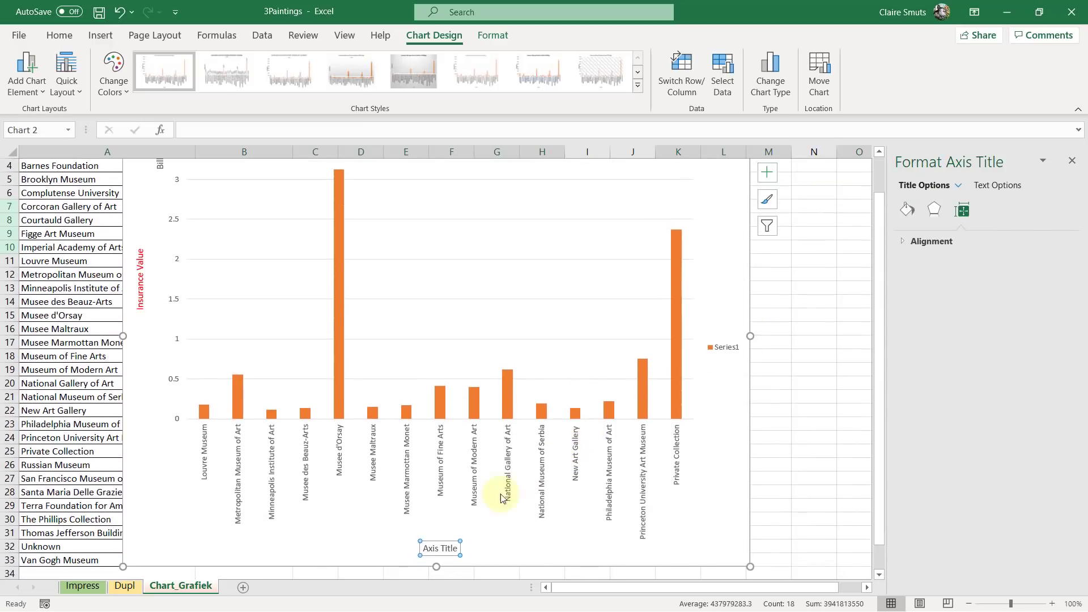
# Step: Set the horizontal axis title text to Location and move the chart clear of column A
pyautogui.click(448, 543)
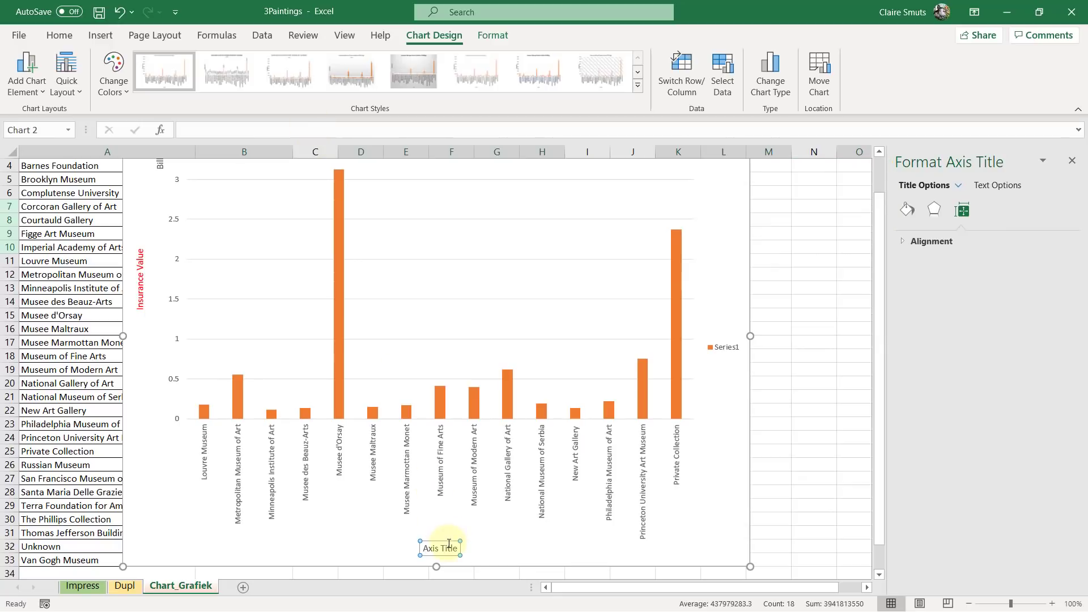
pyautogui.click(274, 128)
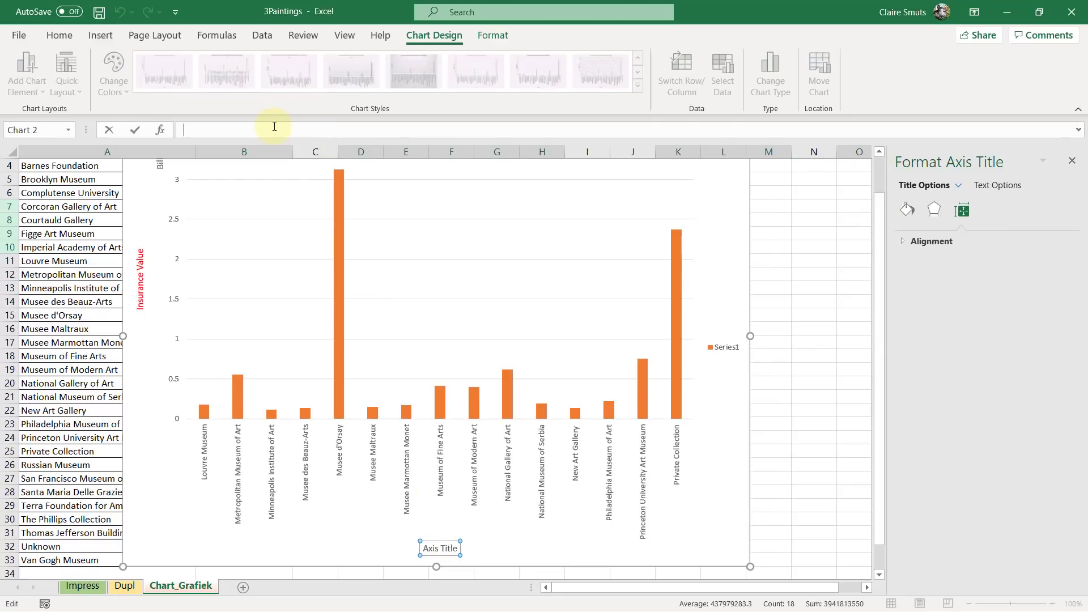
pyautogui.write('lo')
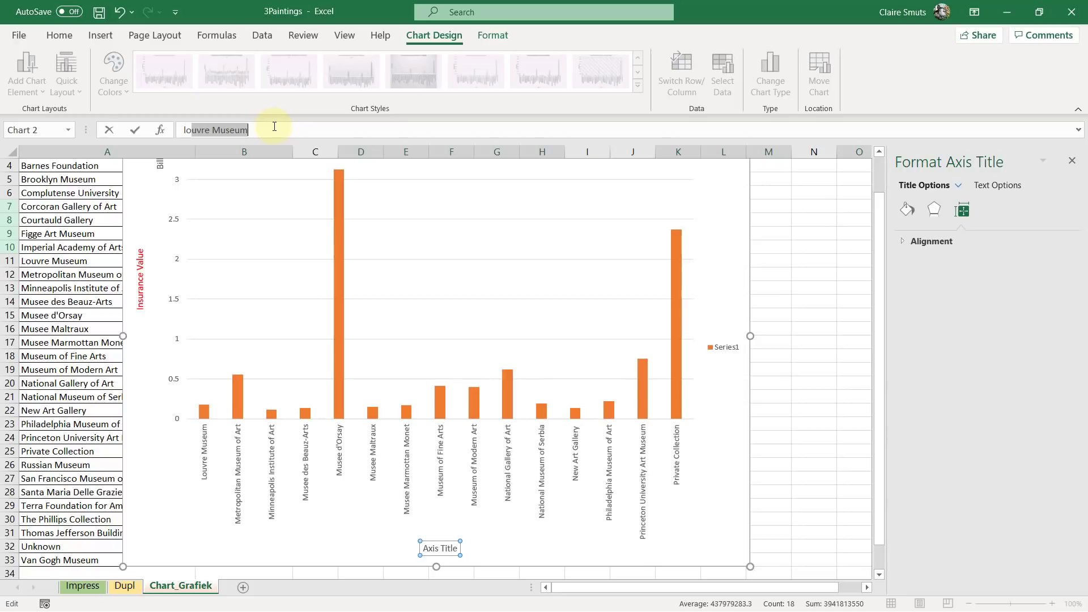
pyautogui.press('BackSpace')
pyautogui.press('BackSpace')
pyautogui.press('BackSpace')
pyautogui.write('Location')
pyautogui.press('Return')
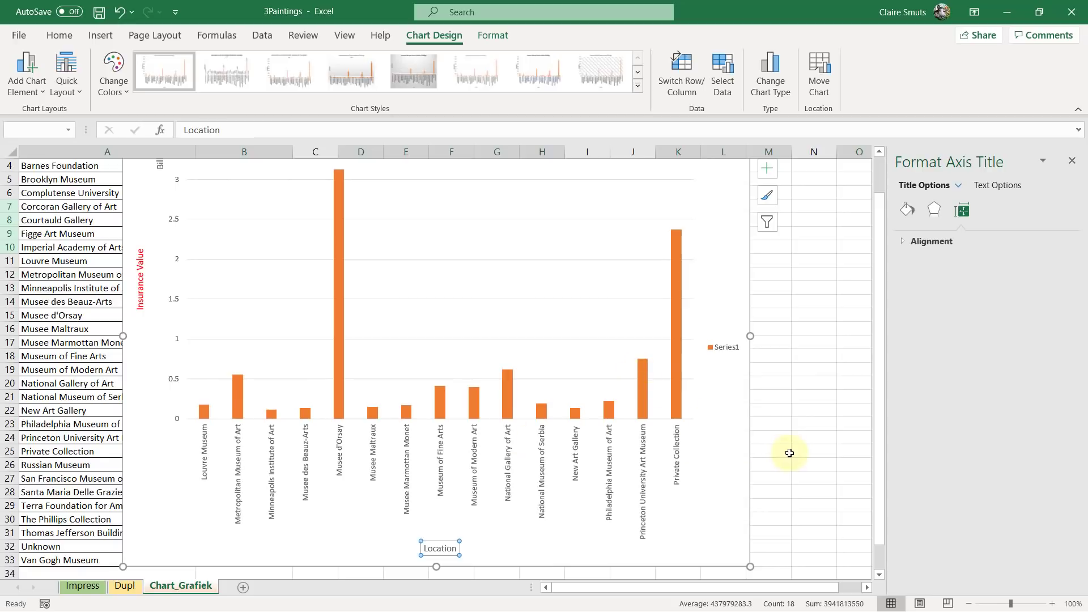
pyautogui.keyDown('ctrl'); pyautogui.scroll(-2, 790, 453); pyautogui.keyUp('ctrl')
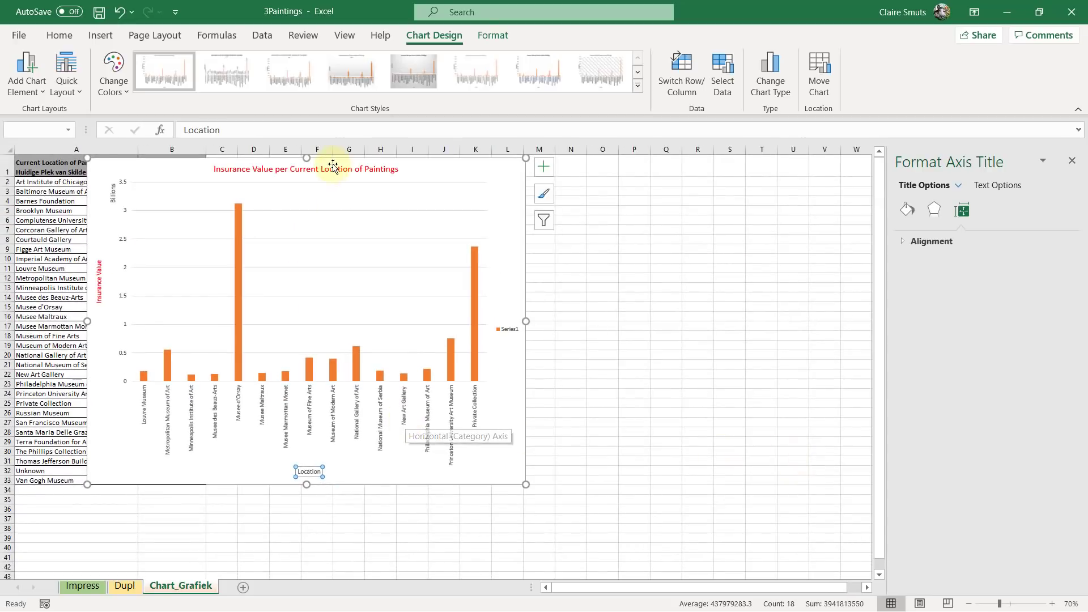
pyautogui.moveTo(332, 166); pyautogui.dragTo(426, 187)
# Step: Try linking the chart title to cell A1 with a formula, and undo the link
pyautogui.click(430, 189)
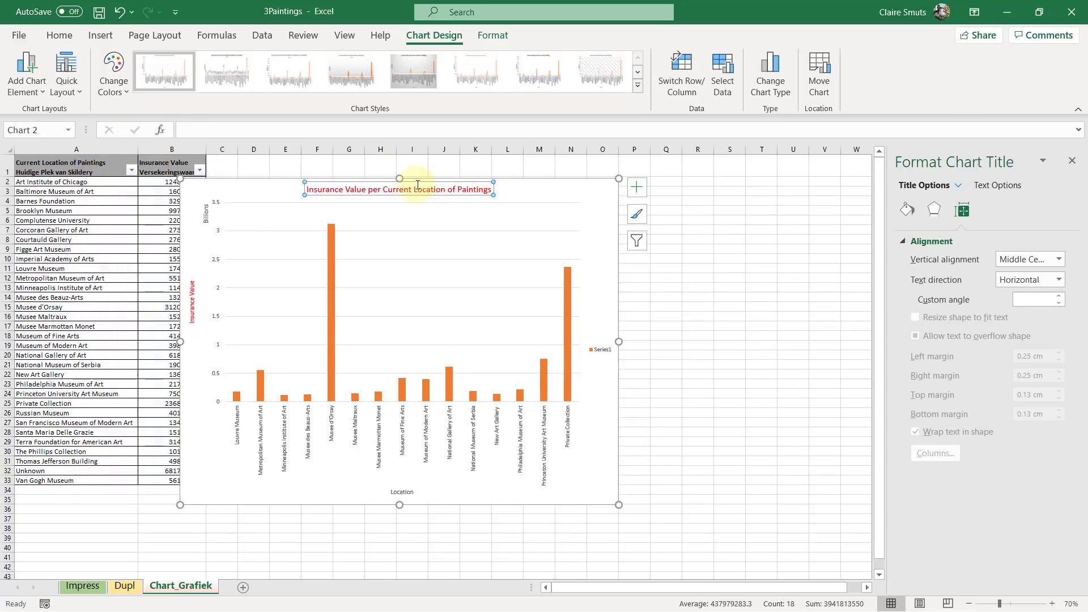
pyautogui.click(304, 130)
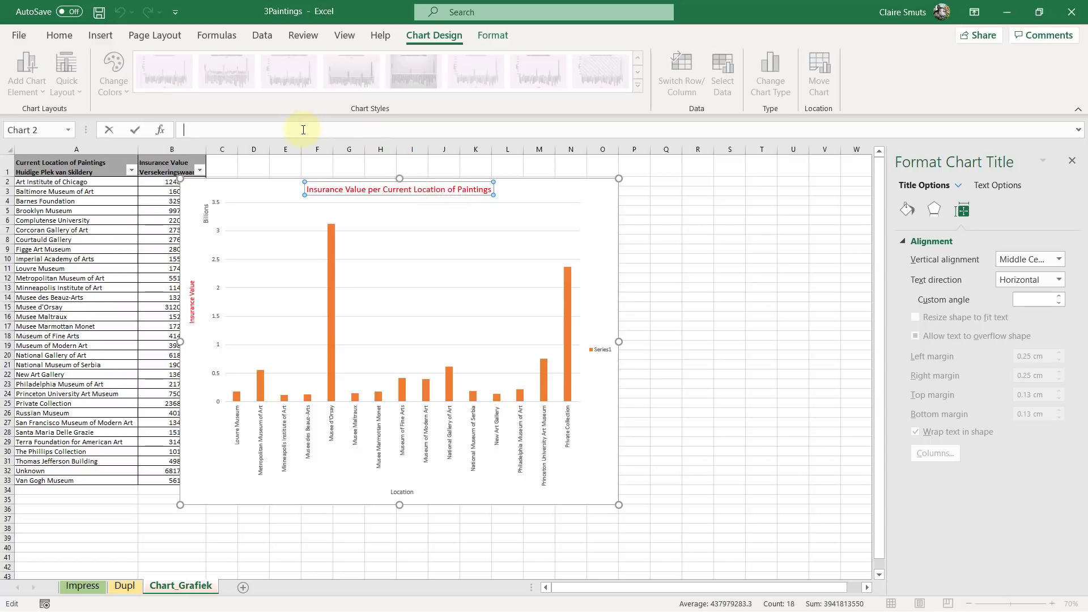
pyautogui.write('=')
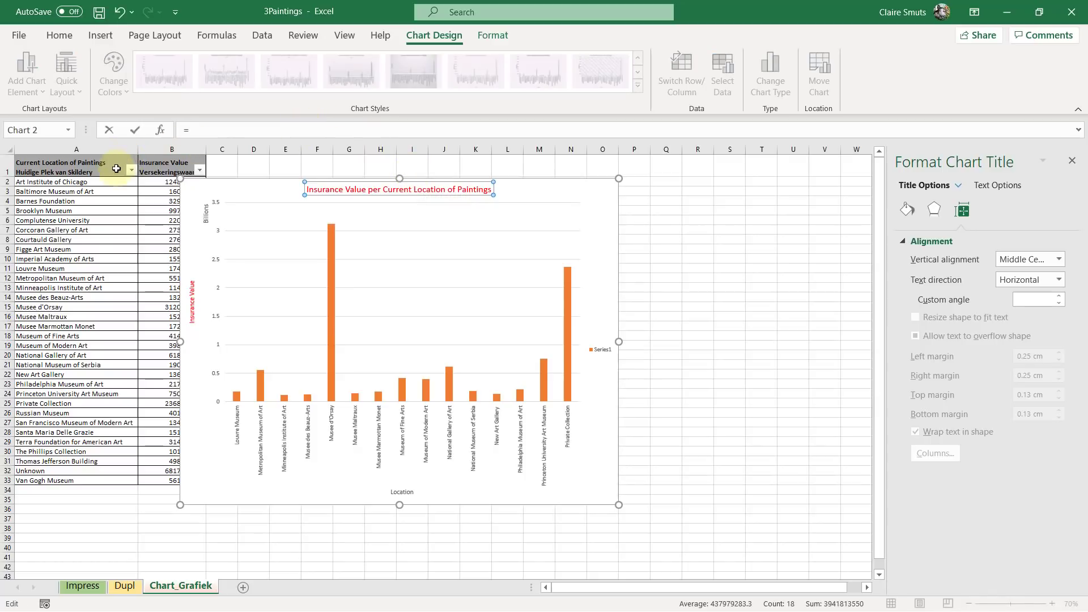
pyautogui.click(88, 170)
pyautogui.press('Return')
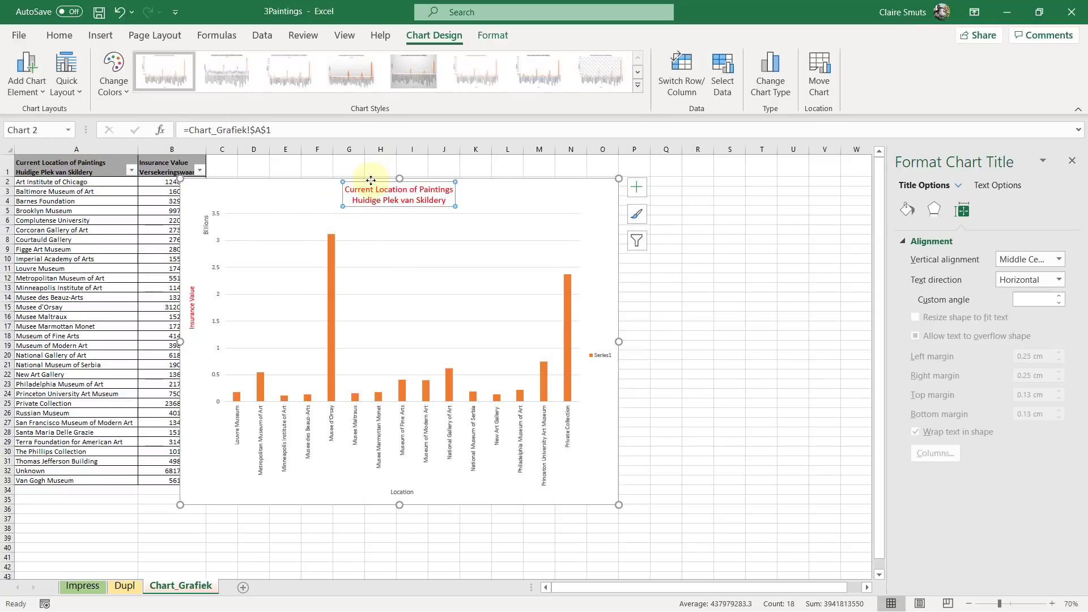
pyautogui.hotkey('ctrl', 'z')
# Step: Deselect the chart and switch to the exam PDFs to read the next 3.9 instruction
pyautogui.click(825, 287)
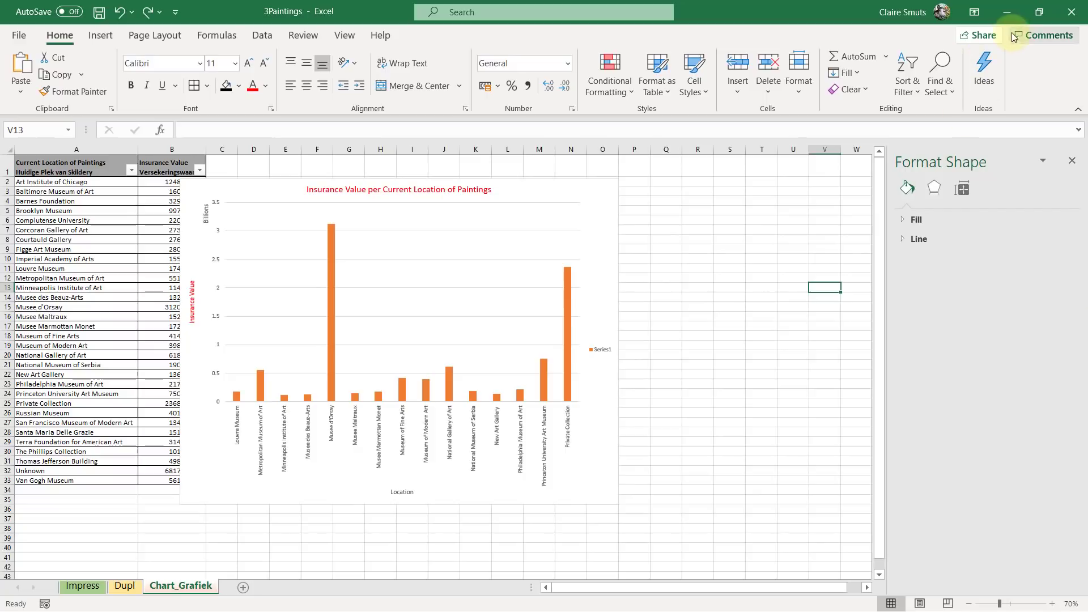
pyautogui.click(1008, 11)
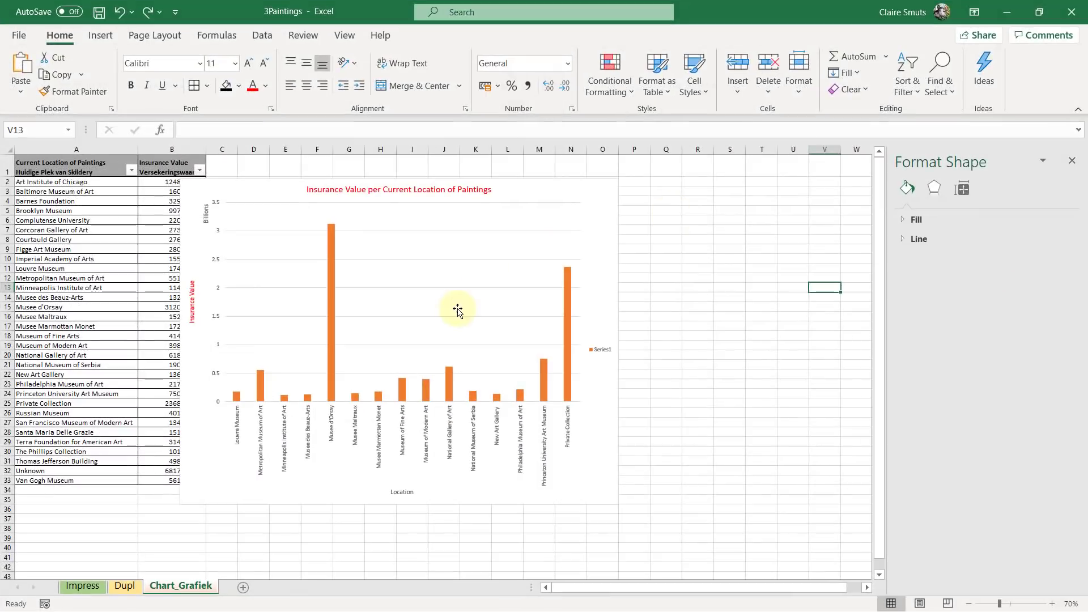
# Step: Add a Two Period Moving Average trendline to the chart and switch to the exam PDFs for the next 3.9 instruction
pyautogui.click(574, 193)
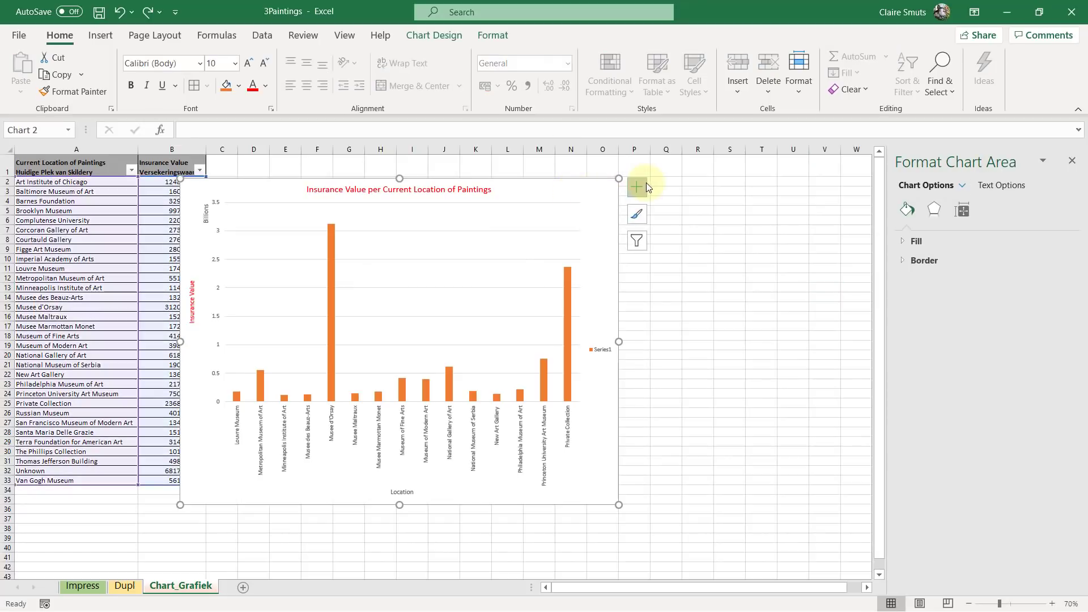
pyautogui.click(637, 187)
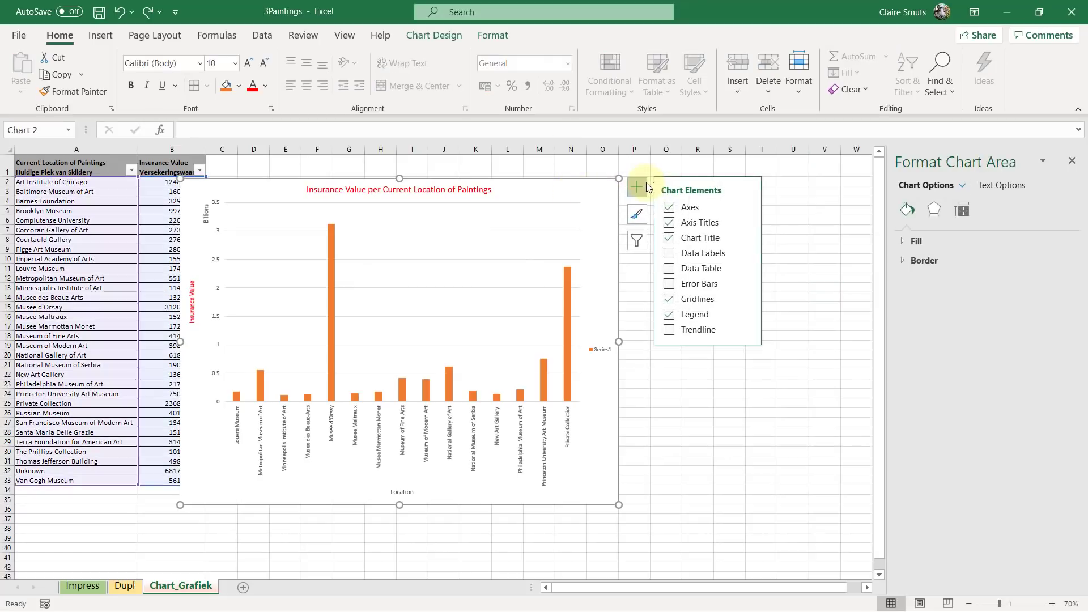
pyautogui.click(746, 333)
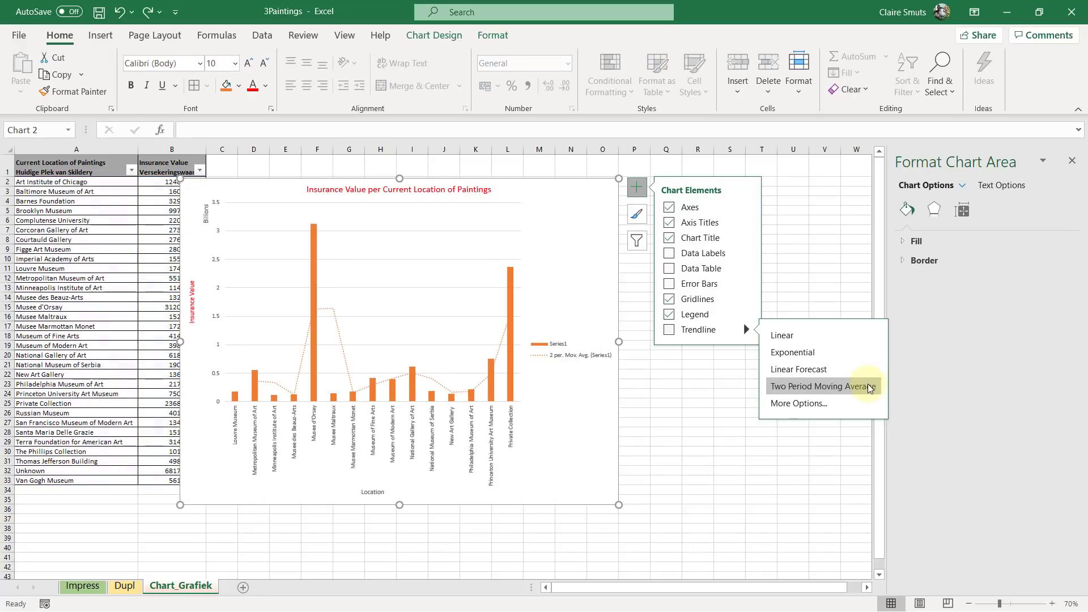
pyautogui.click(870, 388)
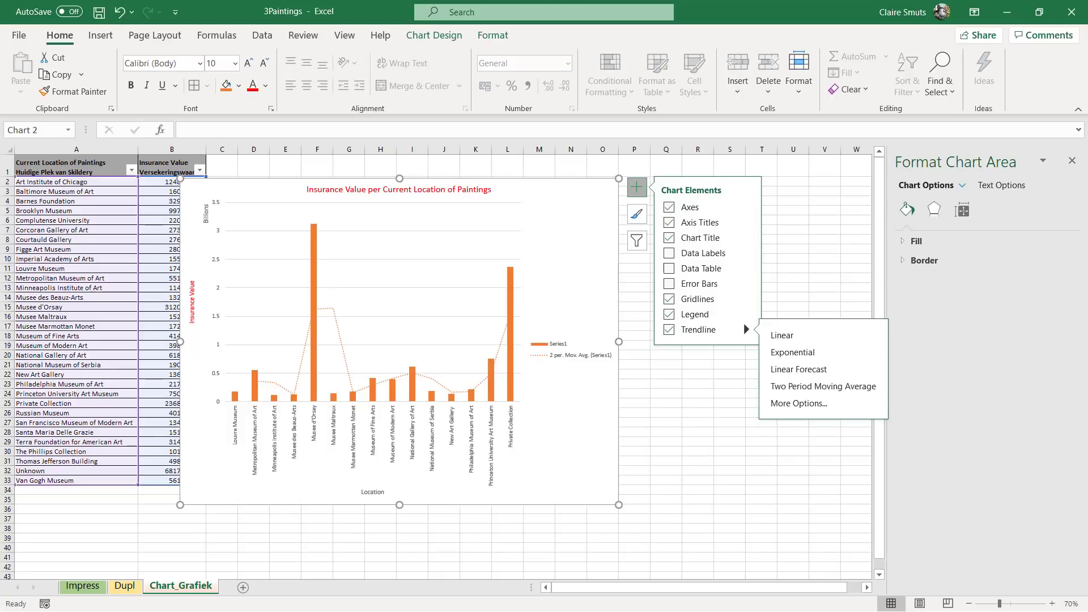
pyautogui.click(1007, 11)
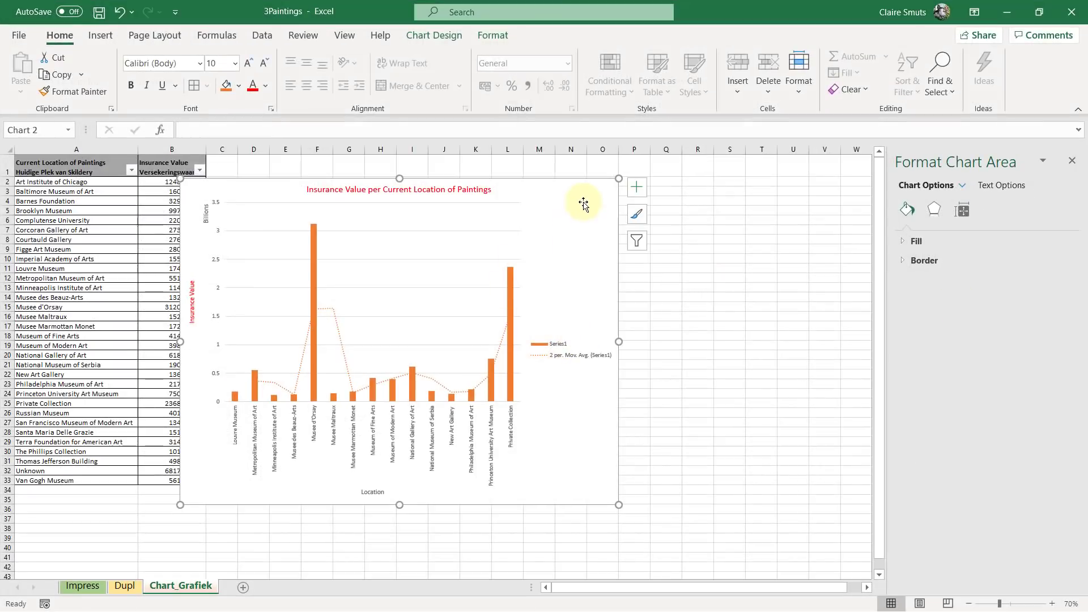
# Step: Rename the chart's data series from Series1 to Value so the legend text changes
pyautogui.click(413, 35)
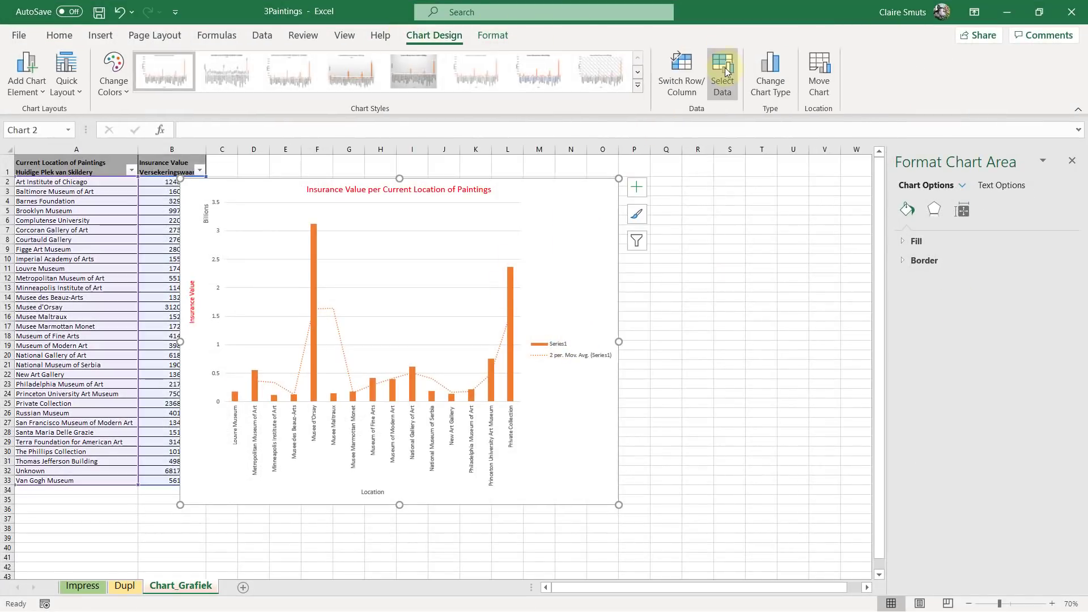
pyautogui.click(725, 67)
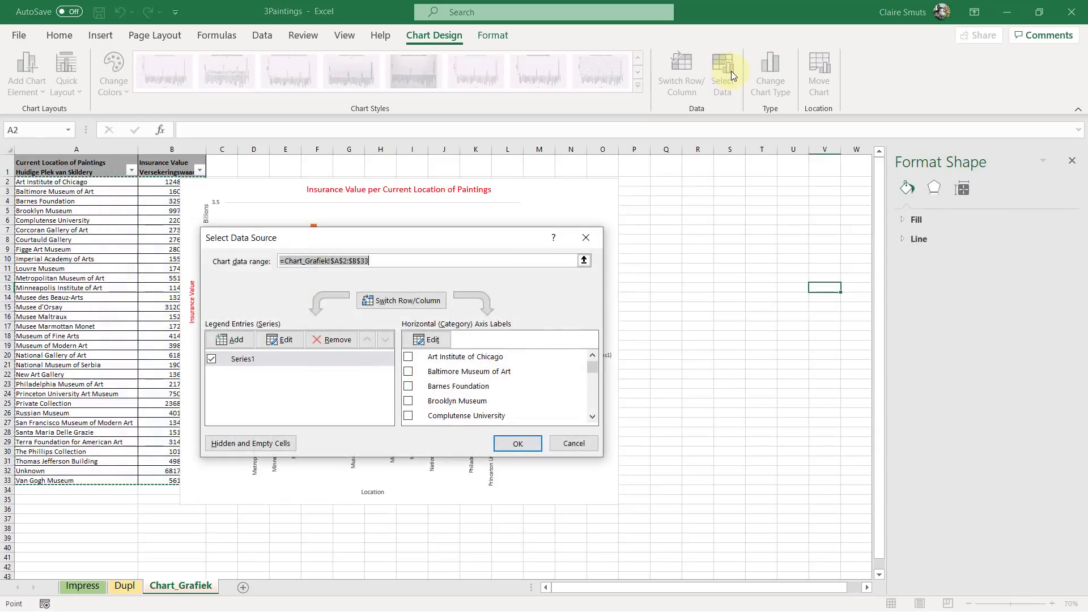
pyautogui.click(244, 358)
pyautogui.click(285, 339)
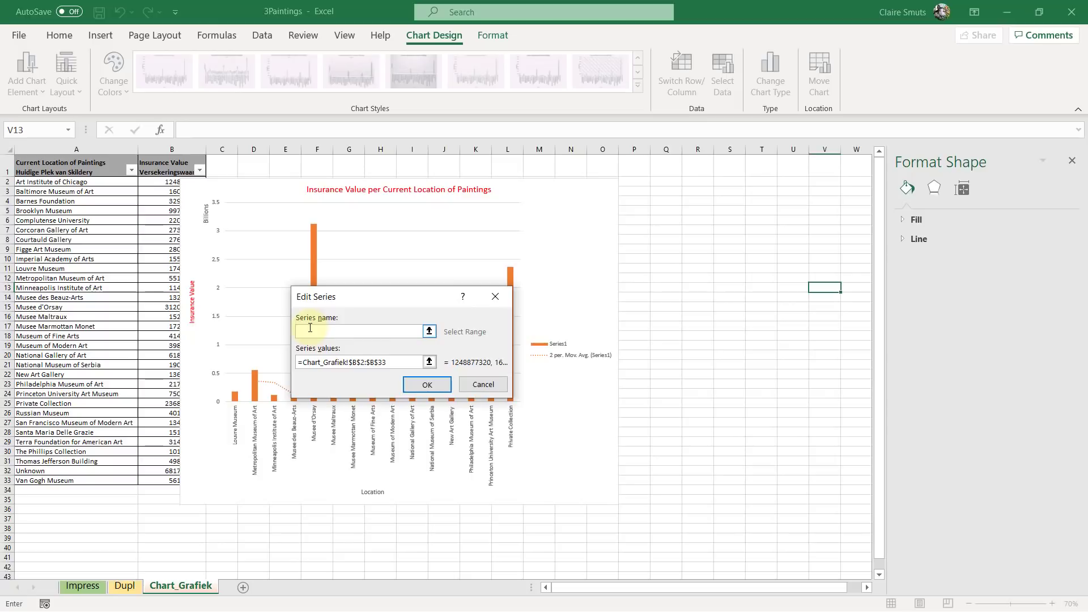
pyautogui.write('Value')
pyautogui.press('Return')
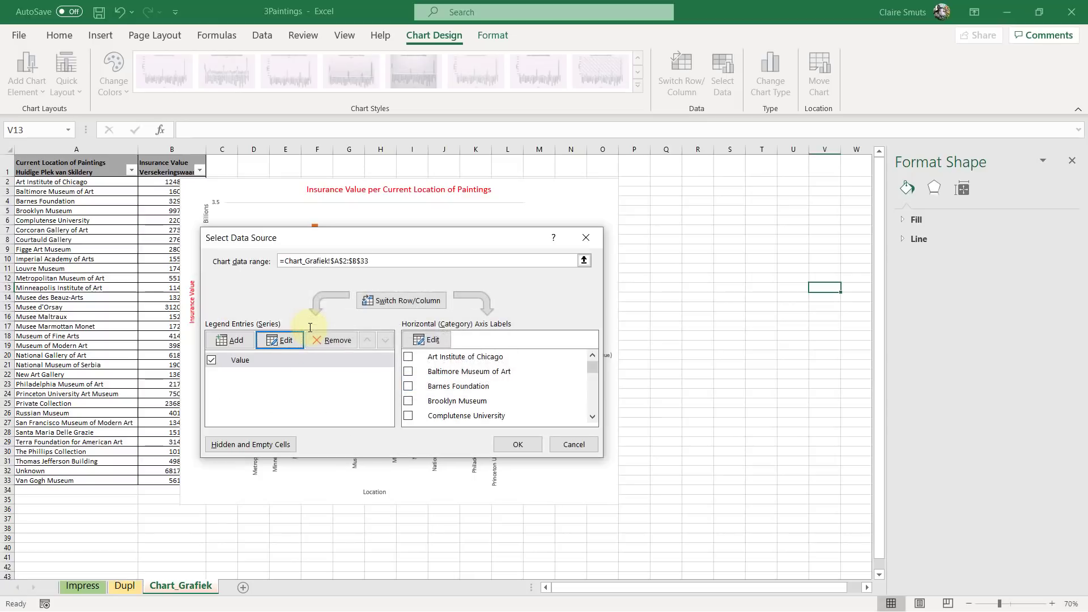
pyautogui.click(528, 443)
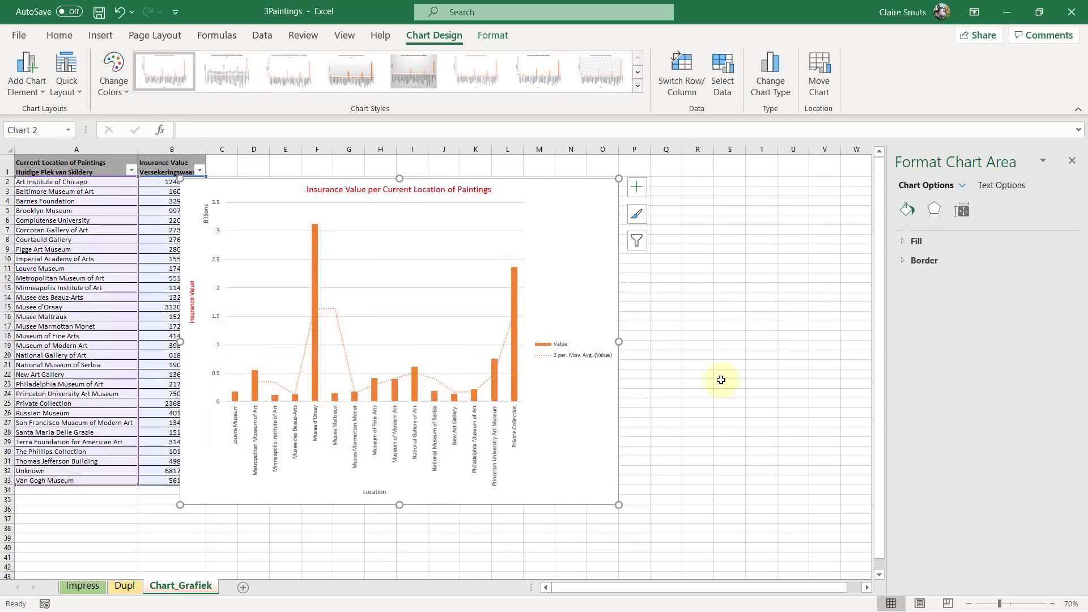
# Step: Check the exam PDFs, and fill the chart's plot area with the 3Flowers picture from the CAT P1 November 2018_MSOffice_DATA folder on the Desktop
pyautogui.click(1009, 15)
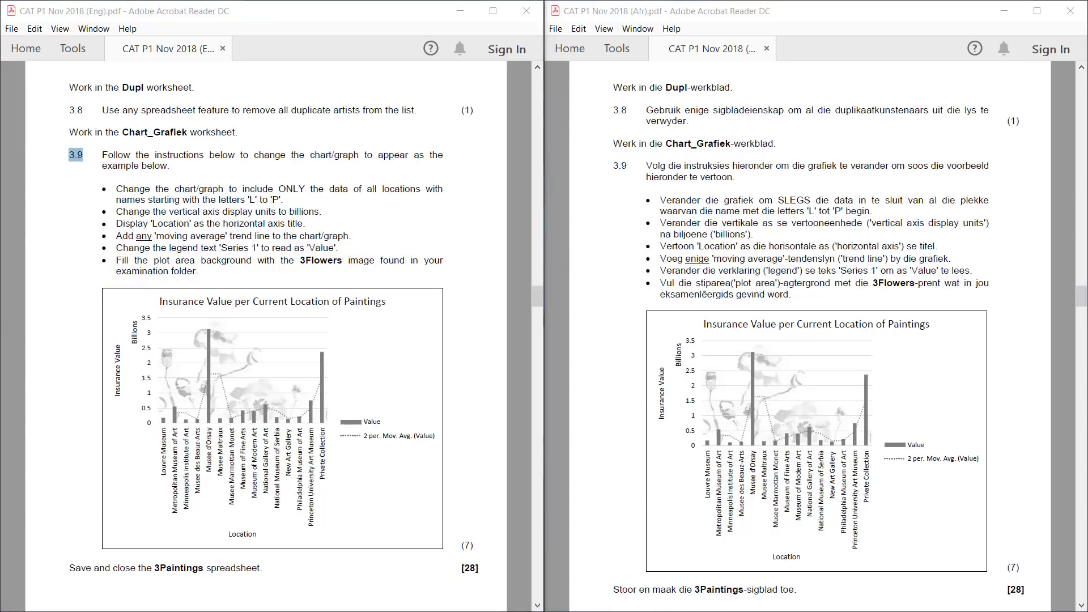
pyautogui.hotkey('alt', 'Tab')
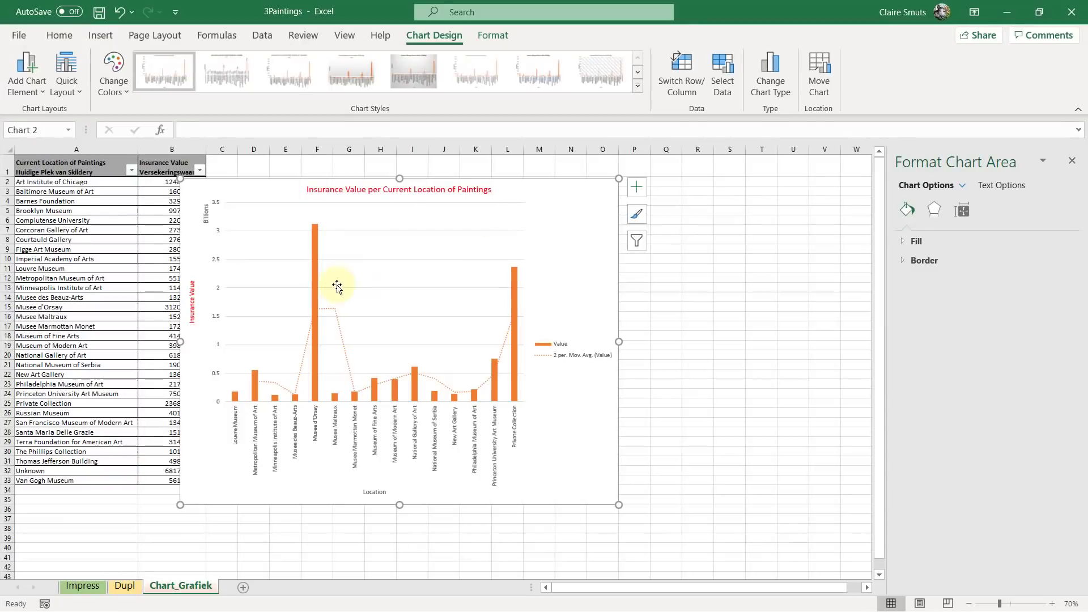
pyautogui.click(418, 214)
pyautogui.rightClick(420, 218)
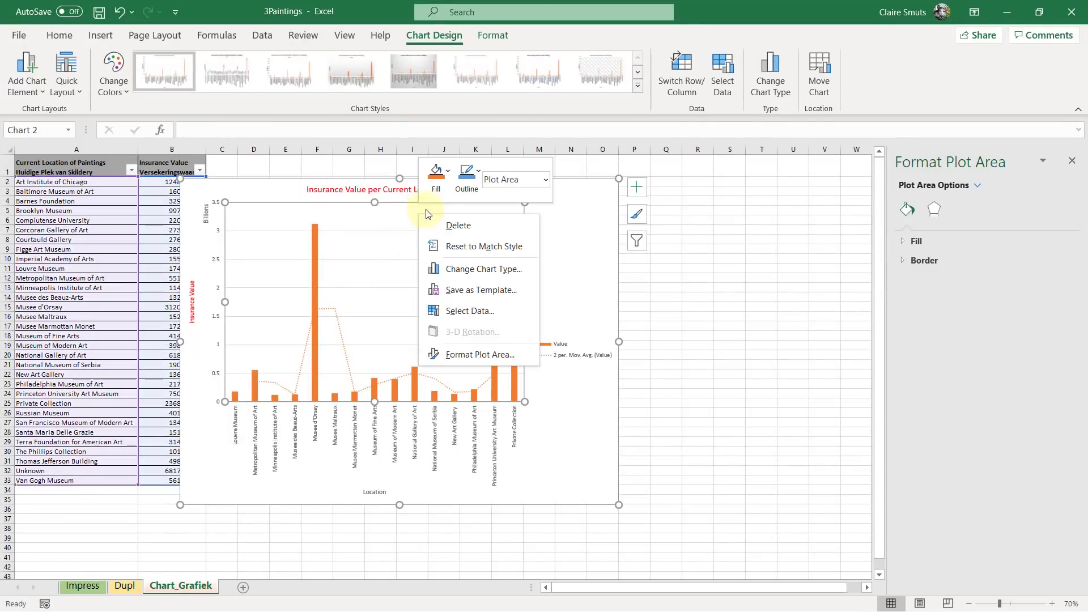
pyautogui.click(437, 186)
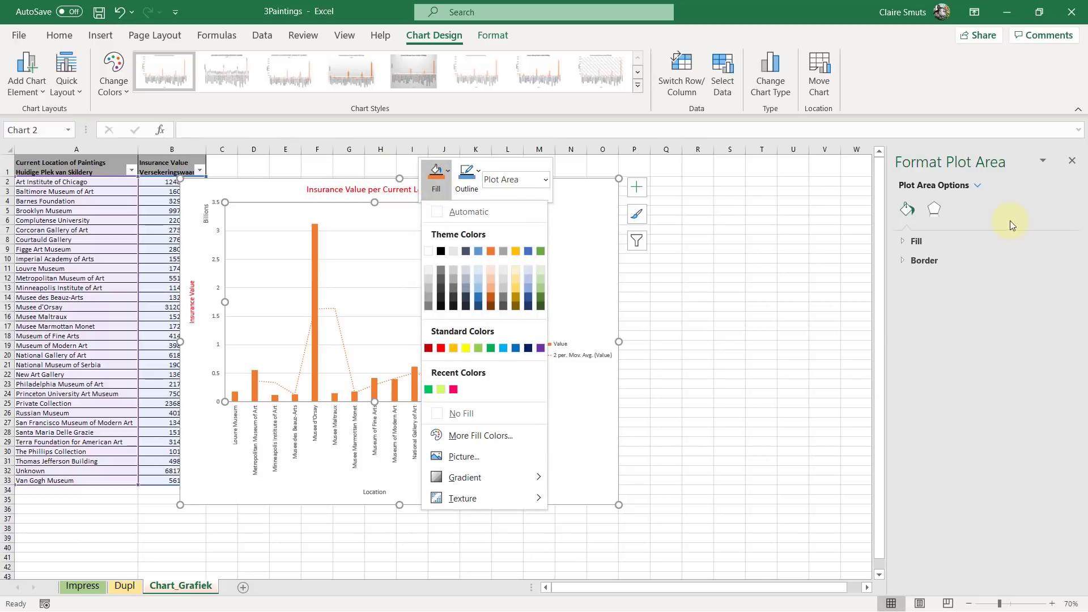
pyautogui.click(452, 458)
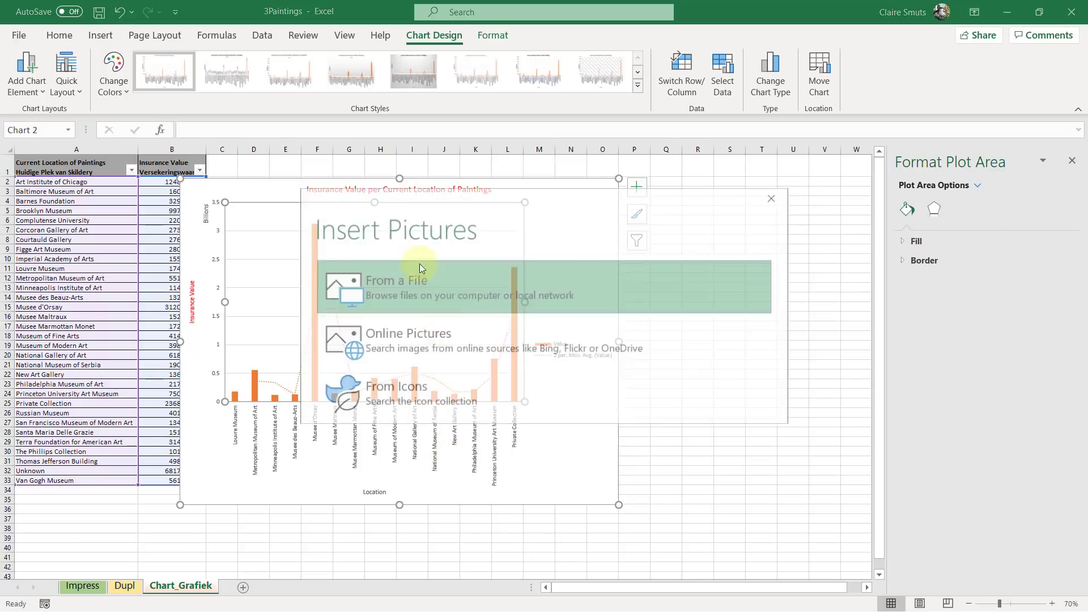
pyautogui.click(409, 287)
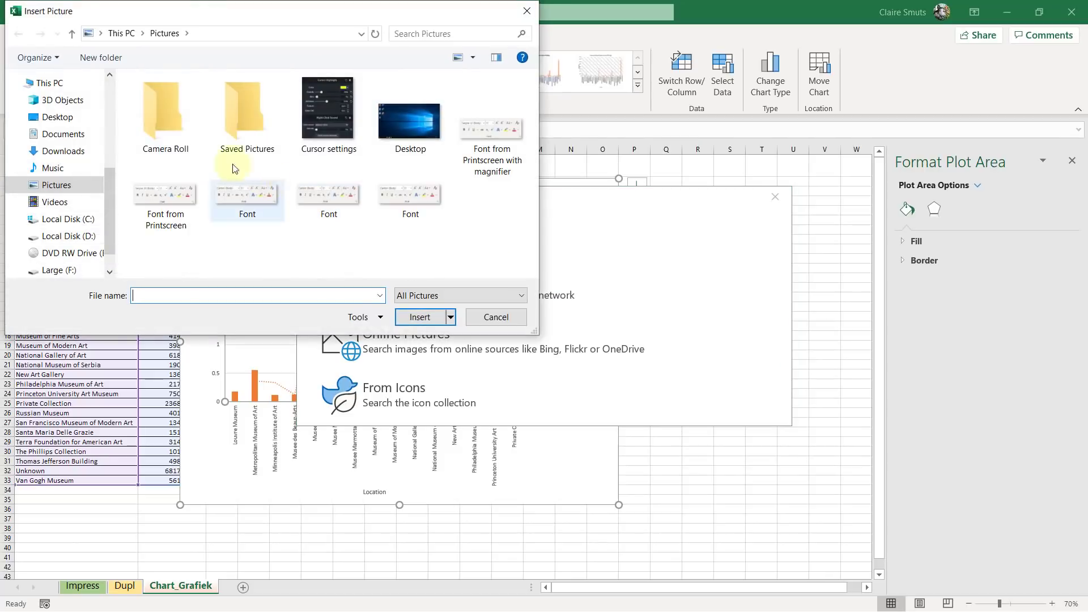
pyautogui.scroll(4, 100, 89)
pyautogui.click(59, 78)
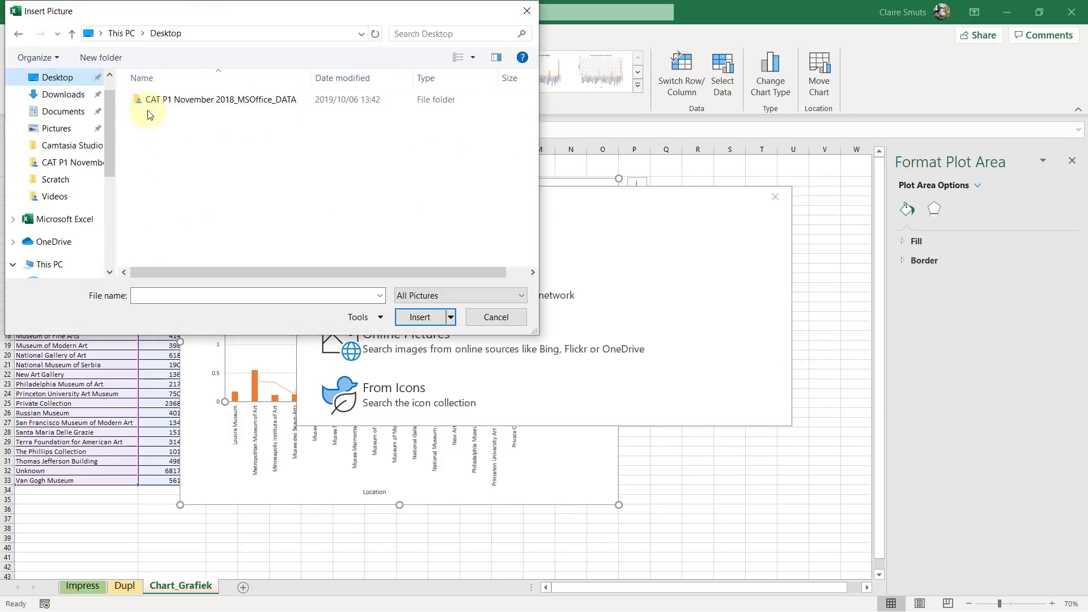
pyautogui.doubleClick(158, 99)
pyautogui.doubleClick(251, 131)
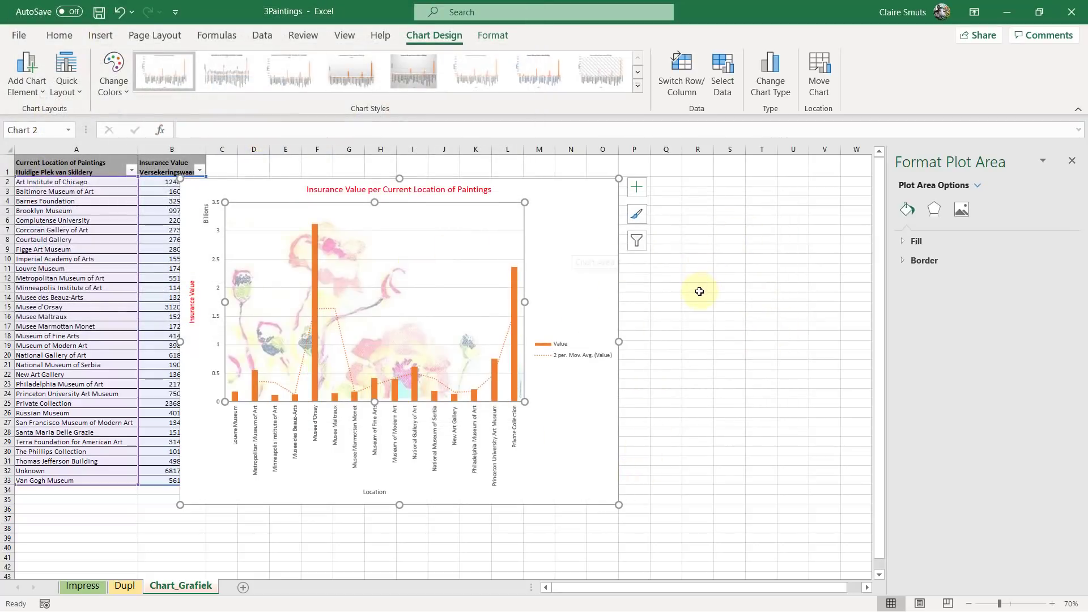
# Step: Deselect the chart, then save and close the 3Paintings workbook
pyautogui.click(665, 307)
pyautogui.click(99, 11)
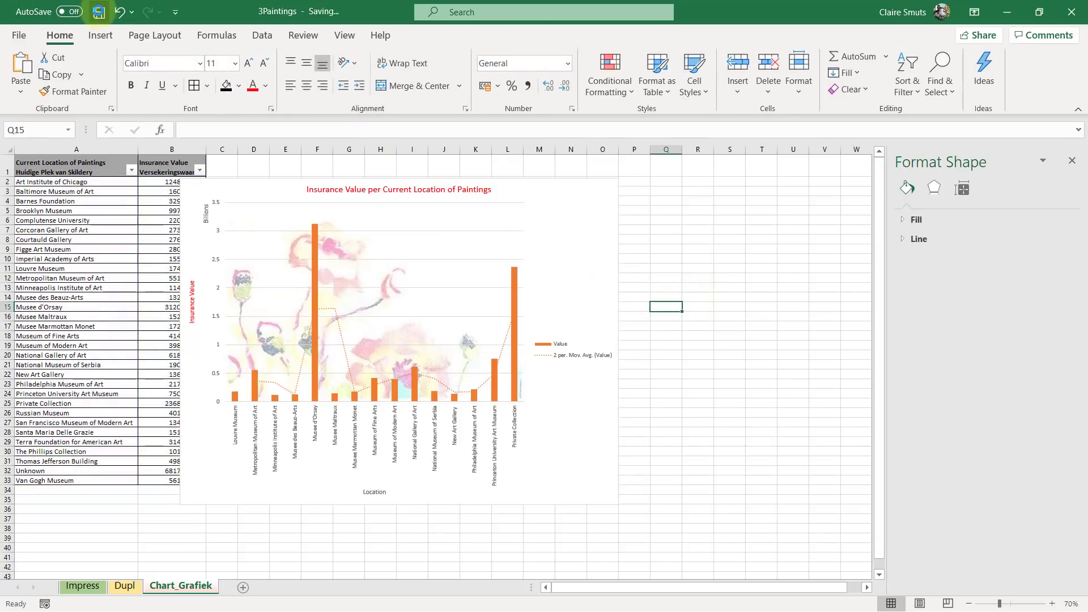
pyautogui.click(1072, 12)
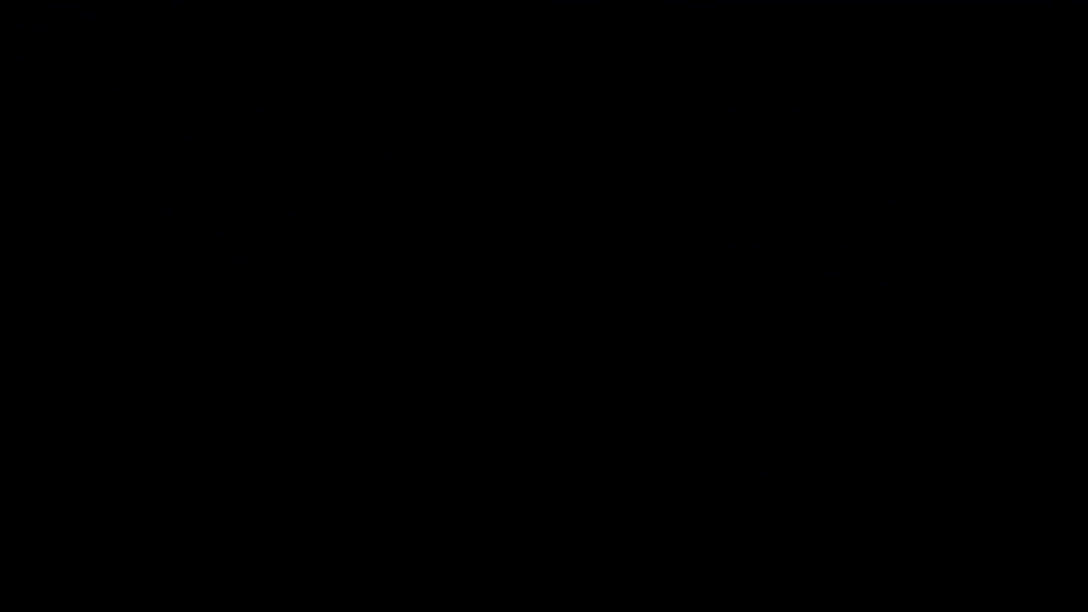